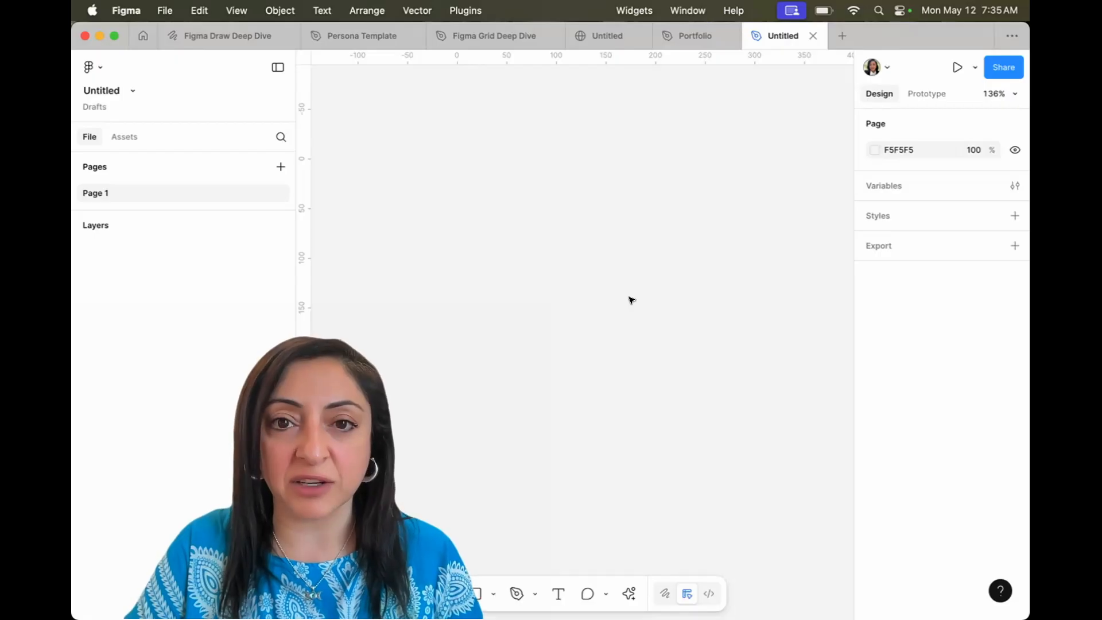
Draw a frame about 298 × 271 and preview grid auto layout on it before returning it to freeform
key(f)
drag(420, 184, 717, 453)
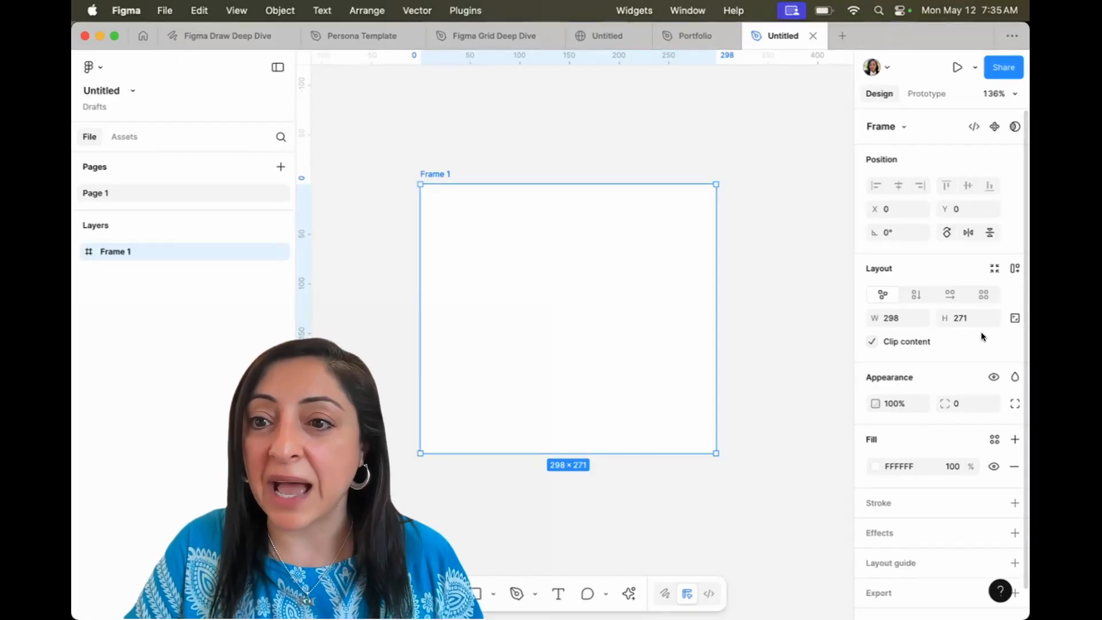
click(982, 295)
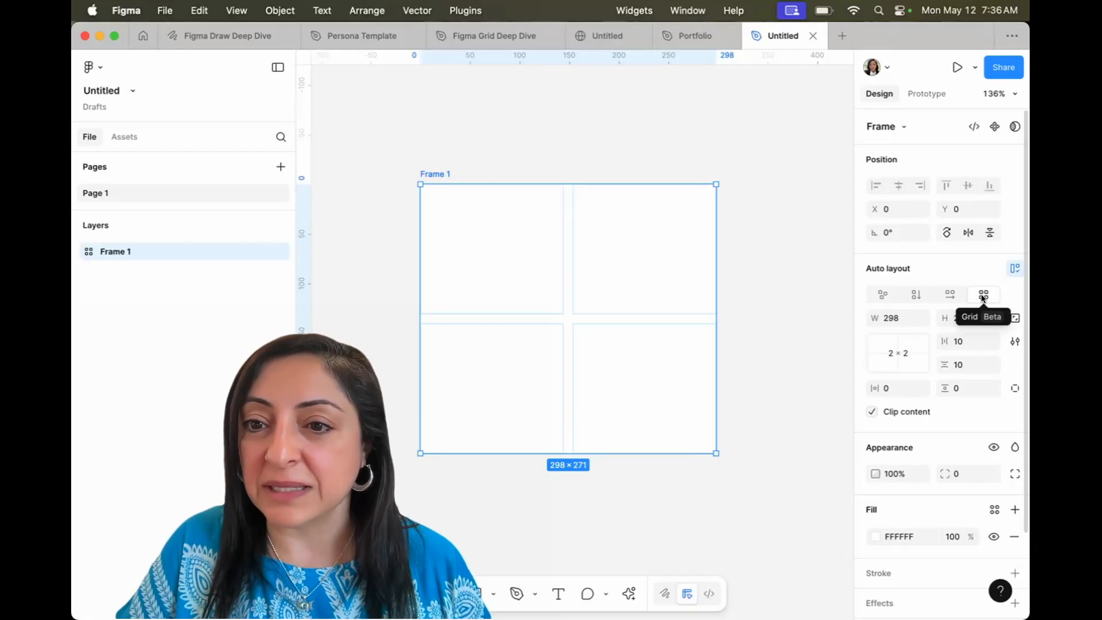
click(879, 294)
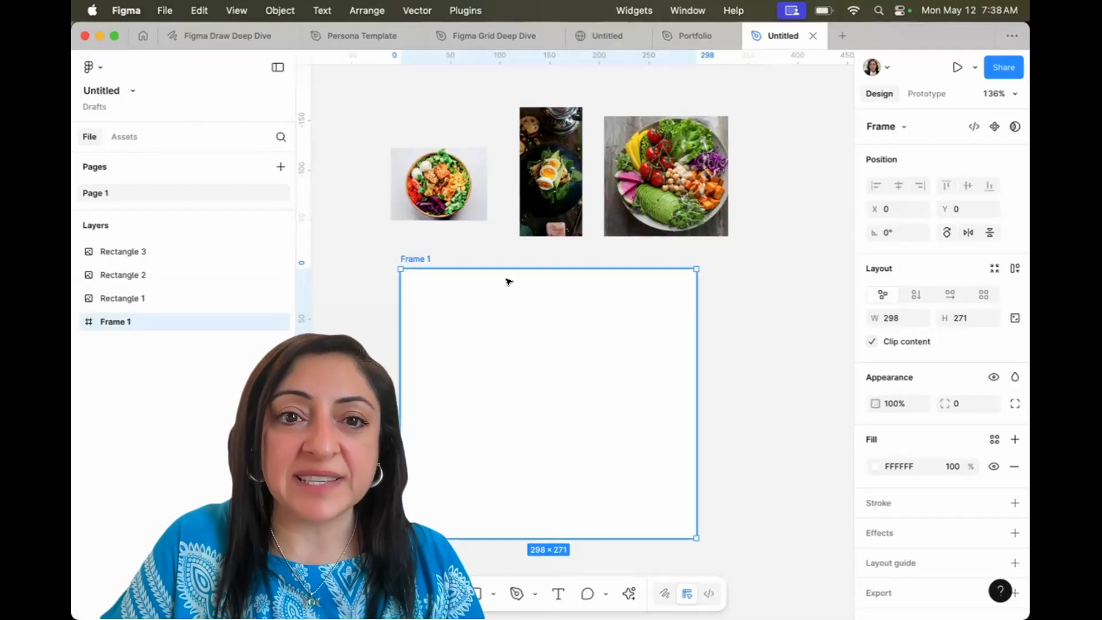
Place the three food images inside the frame, with the egg dish image near its upper-right area
click(445, 179)
drag(444, 179, 481, 355)
click(551, 172)
drag(551, 172, 603, 363)
drag(685, 205, 527, 519)
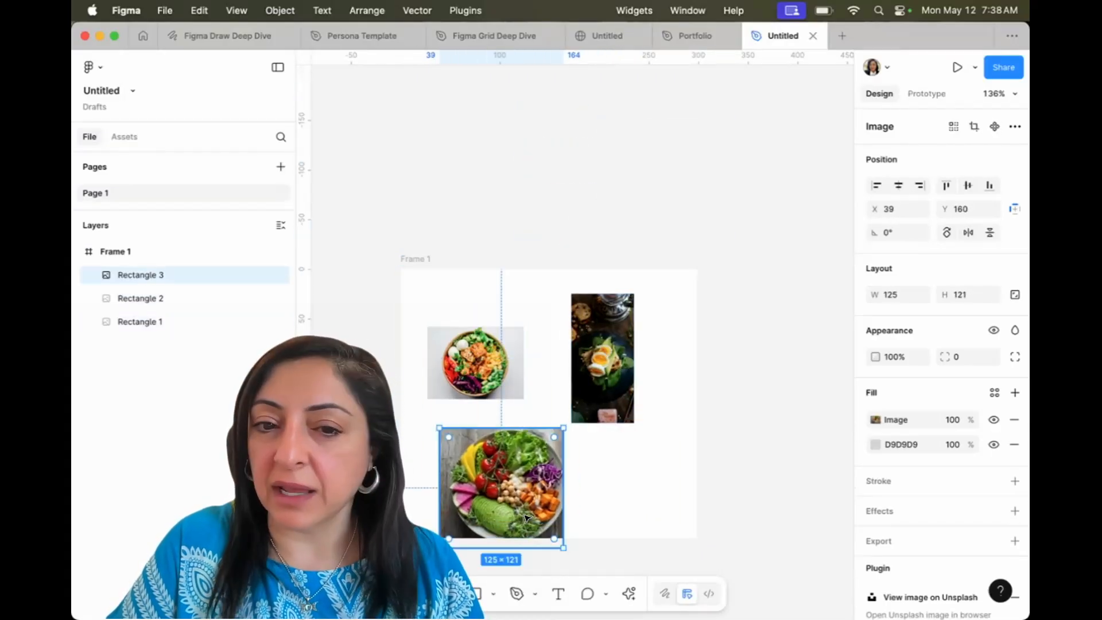
drag(605, 371, 635, 356)
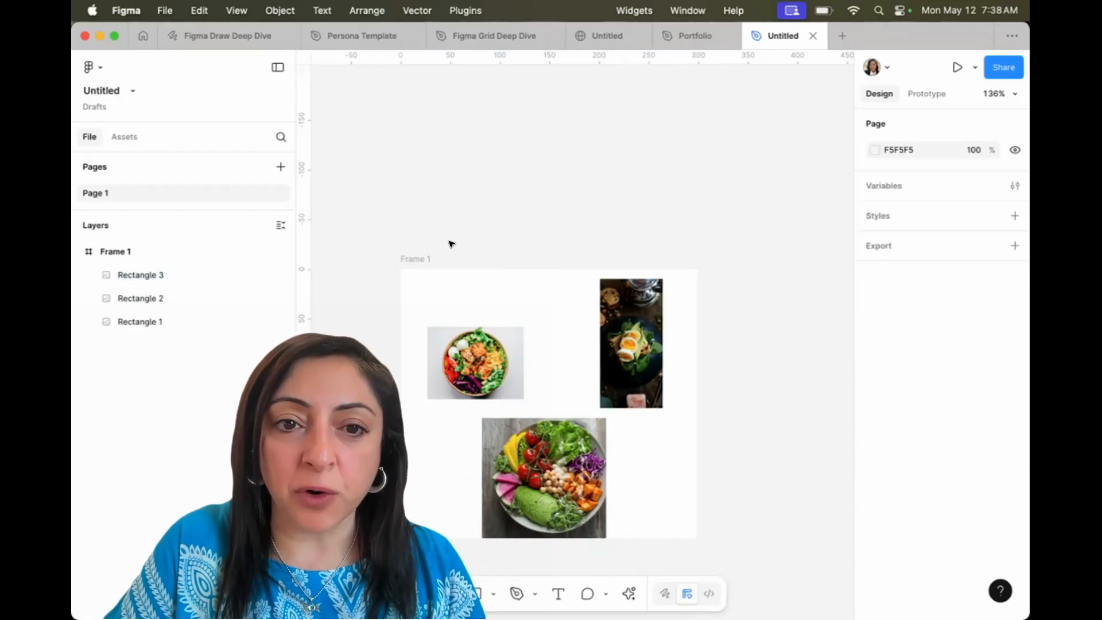
Apply vertical auto layout to the frame holding the three food images
click(414, 258)
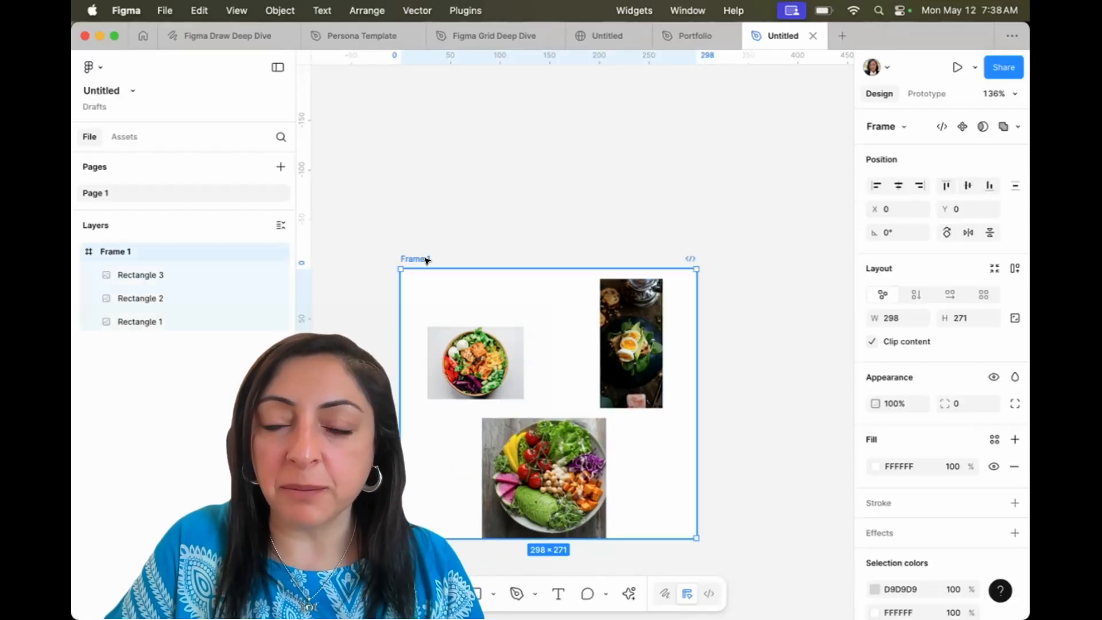
click(917, 296)
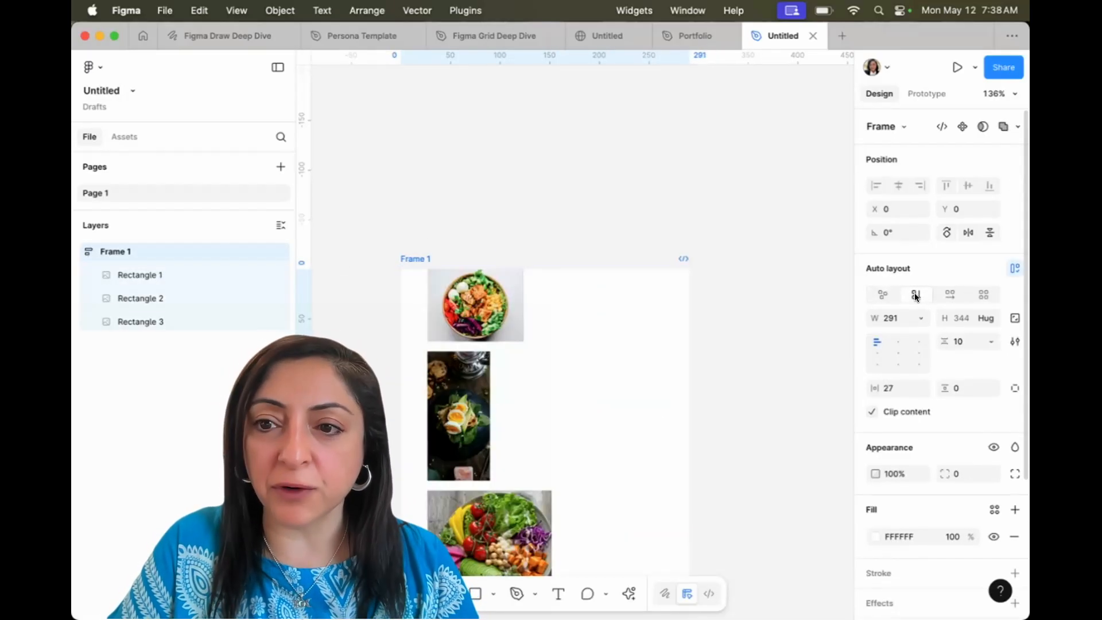
scroll(788, 338, down, 3)
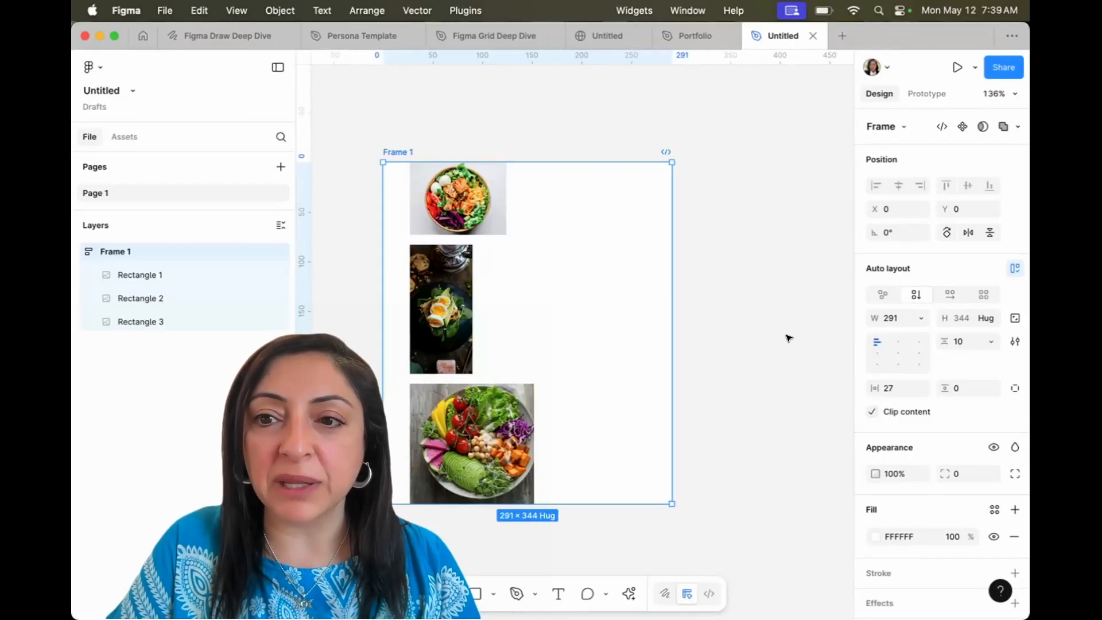
Switch the image frame to horizontal auto layout, and turn on wrapping while resizing the frame
click(950, 295)
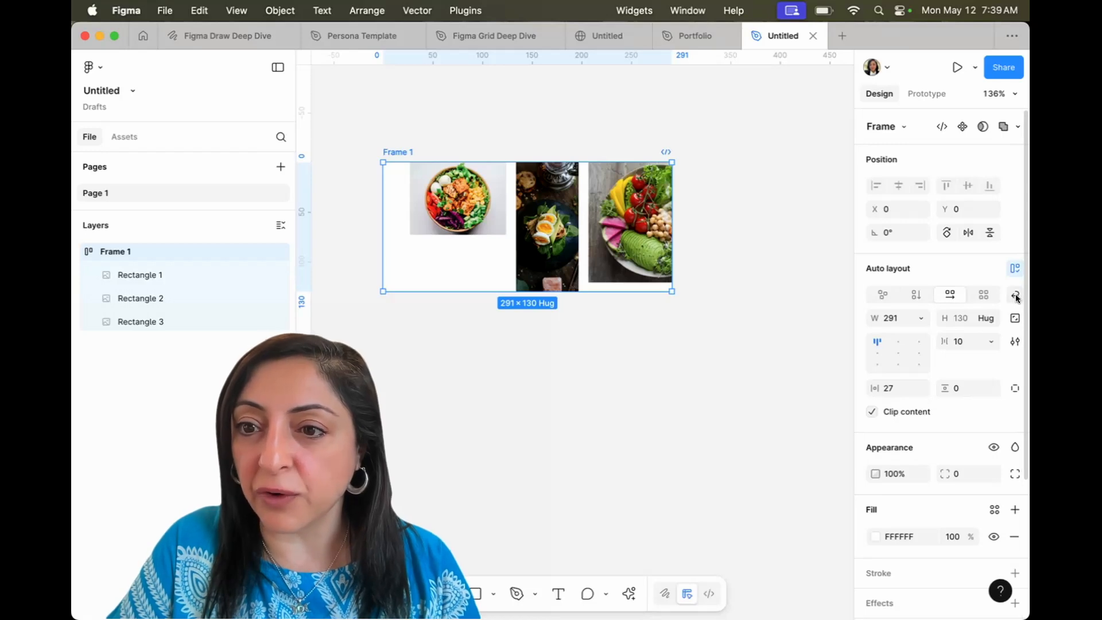
click(916, 294)
click(946, 293)
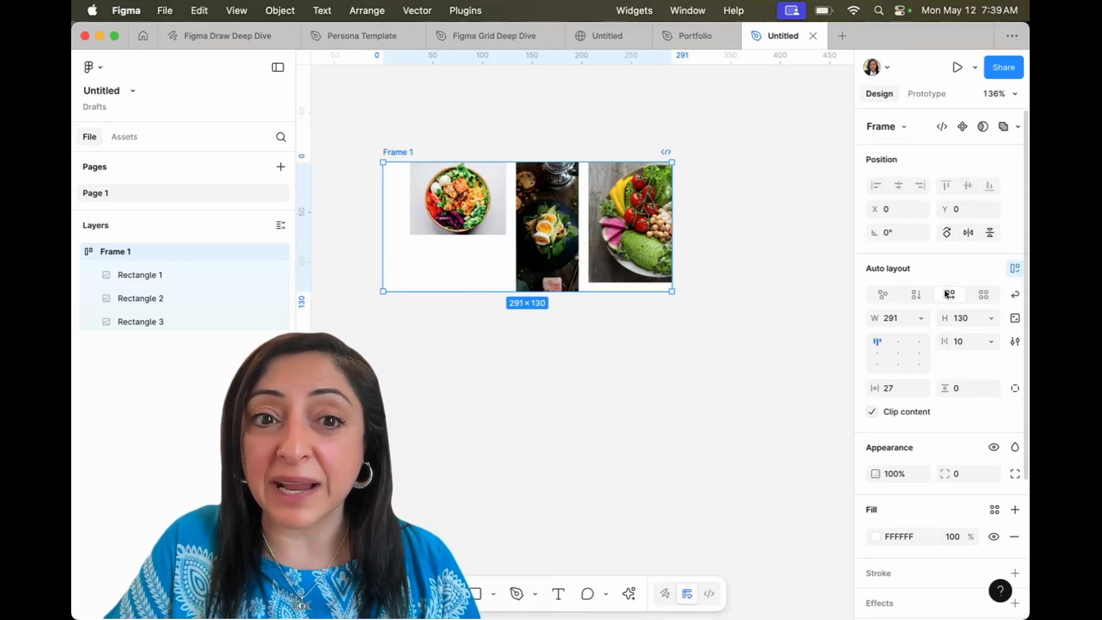
click(1015, 296)
drag(659, 305, 631, 327)
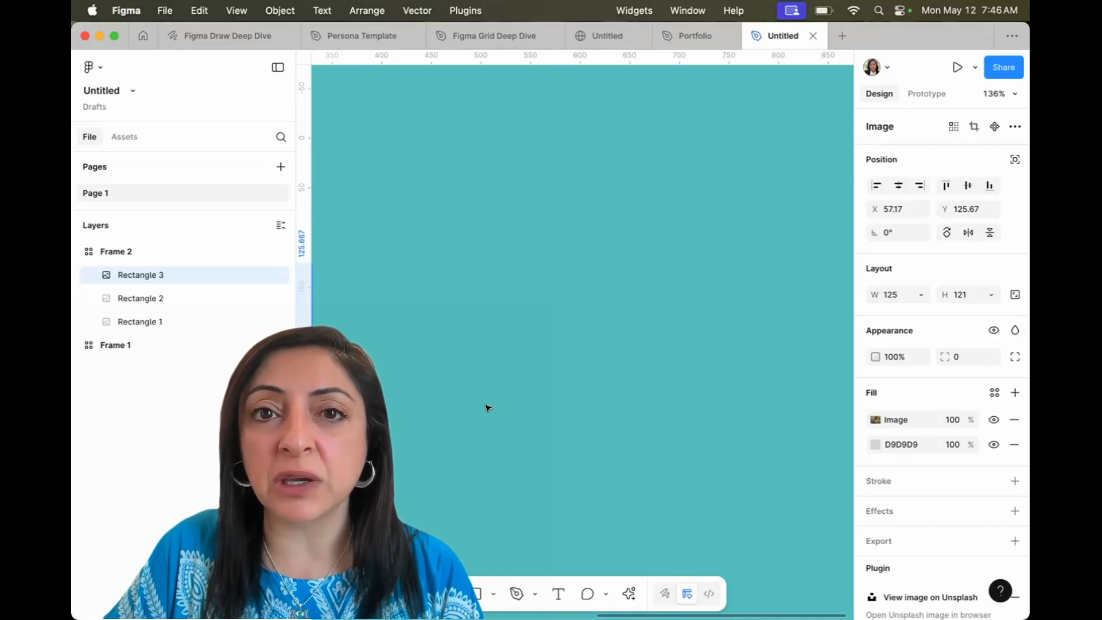
Draw a new frame about 293 × 260 on an empty canvas area and apply grid auto layout
key(f)
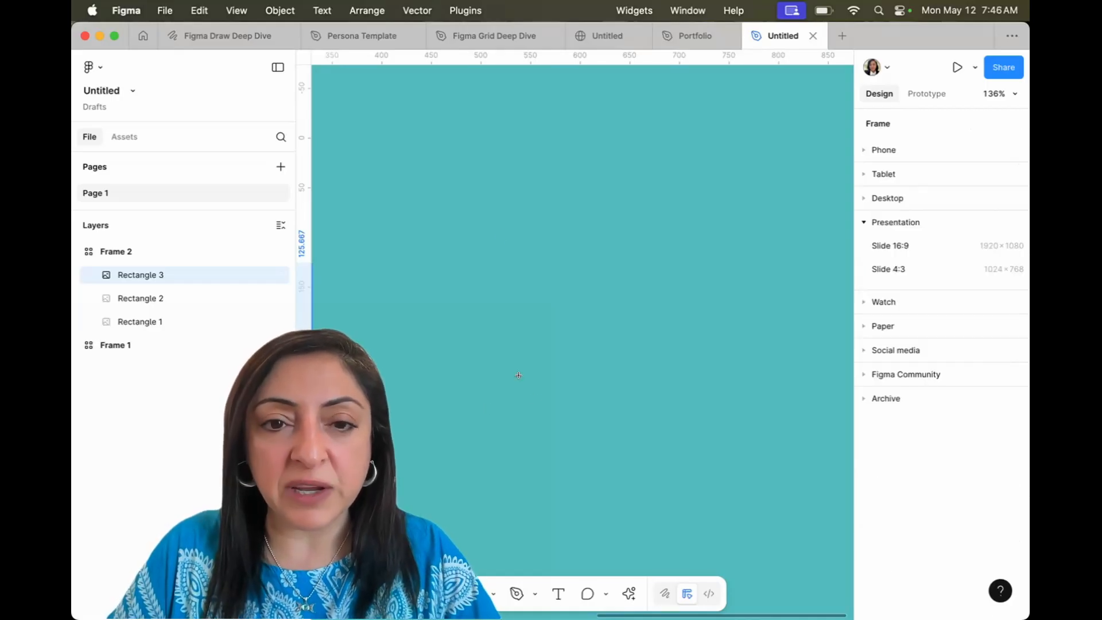
mouse_move(480, 187)
mouse_down()
mouse_move(622, 356)
mouse_move(771, 445)
mouse_up()
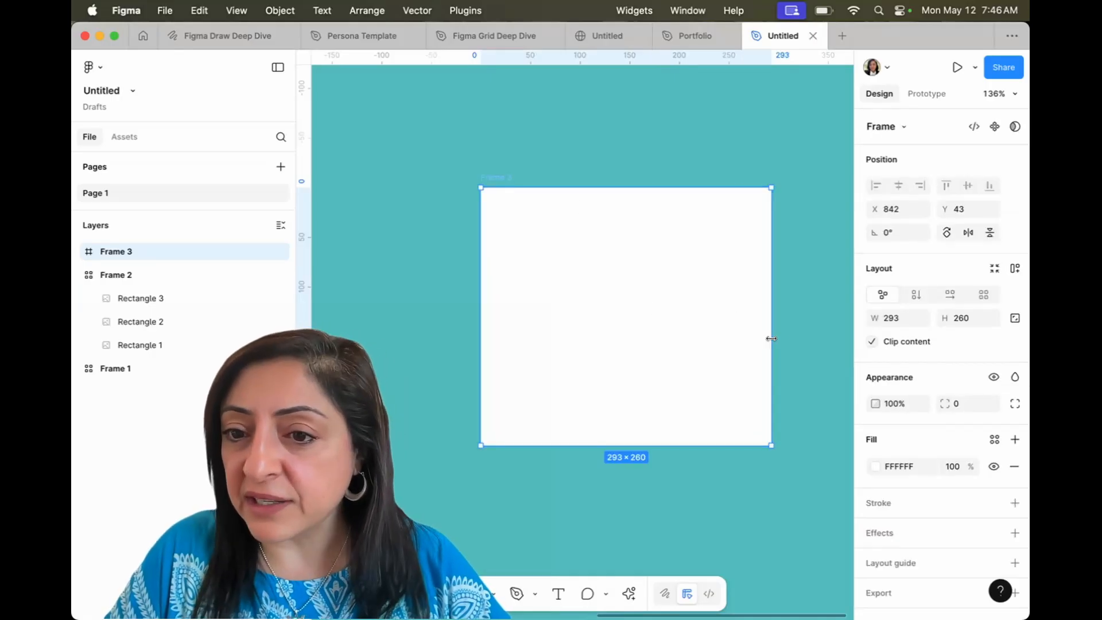
click(984, 294)
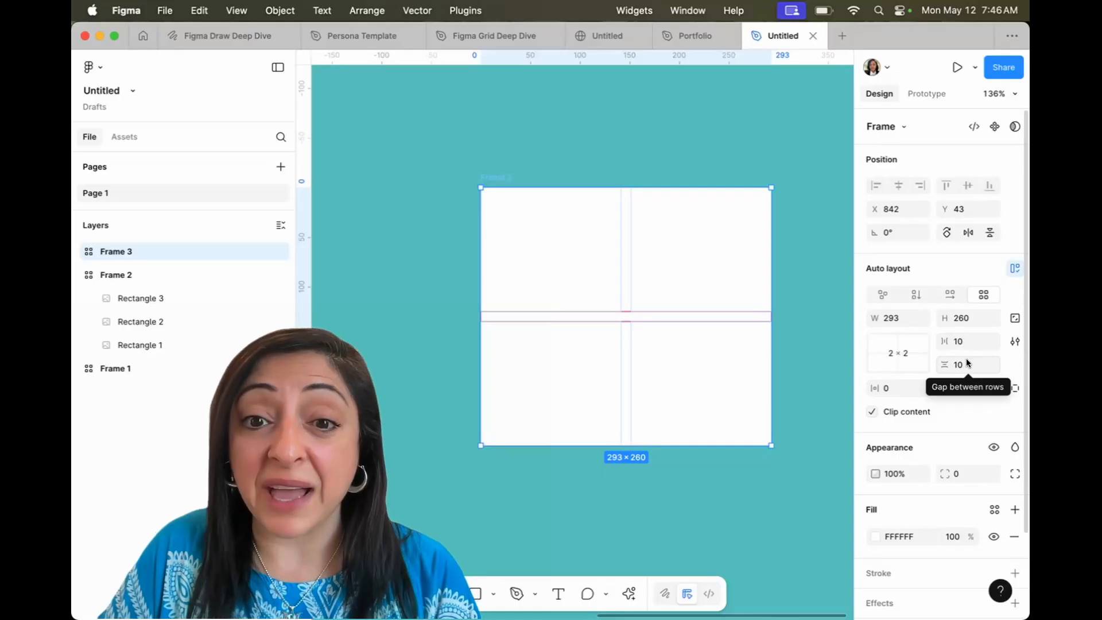
Set the new grid frame's horizontal and vertical padding to 8
click(898, 387)
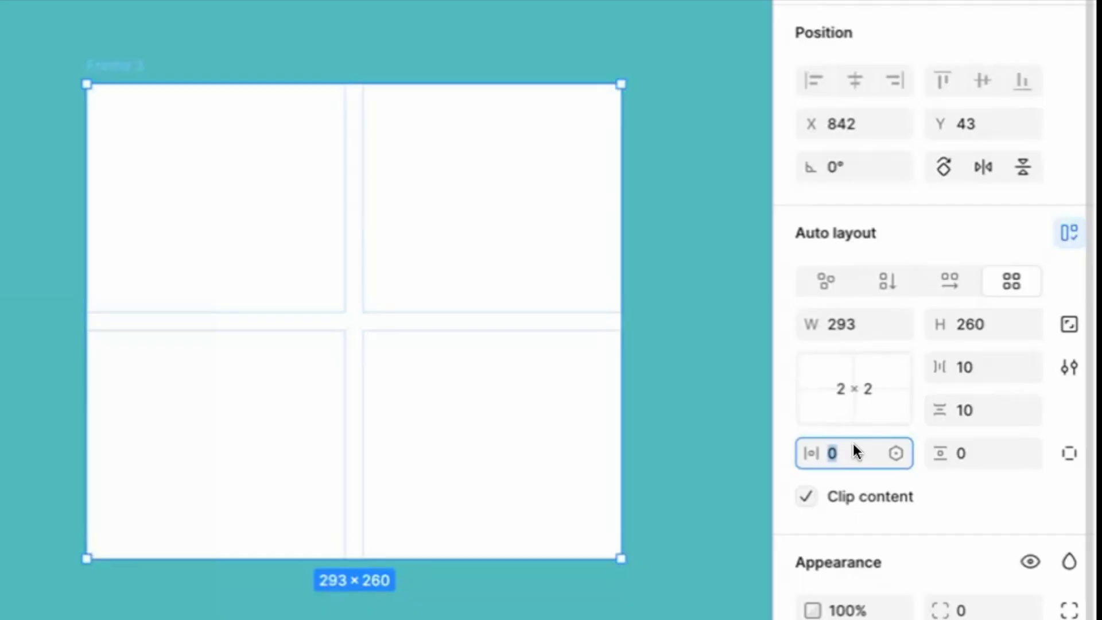
text(8)
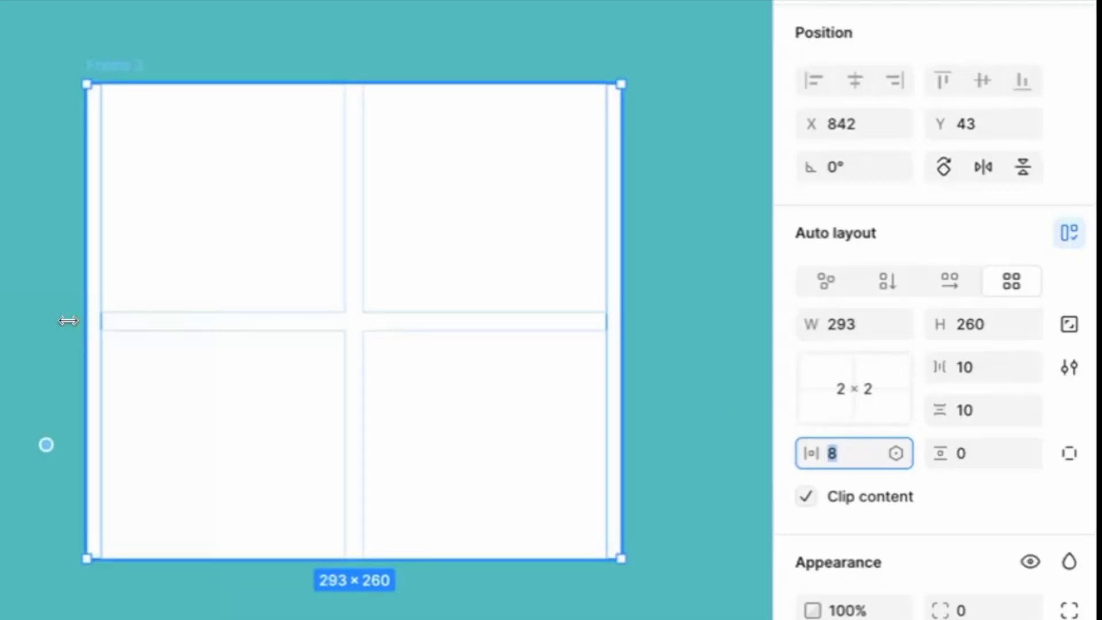
click(976, 443)
text(8)
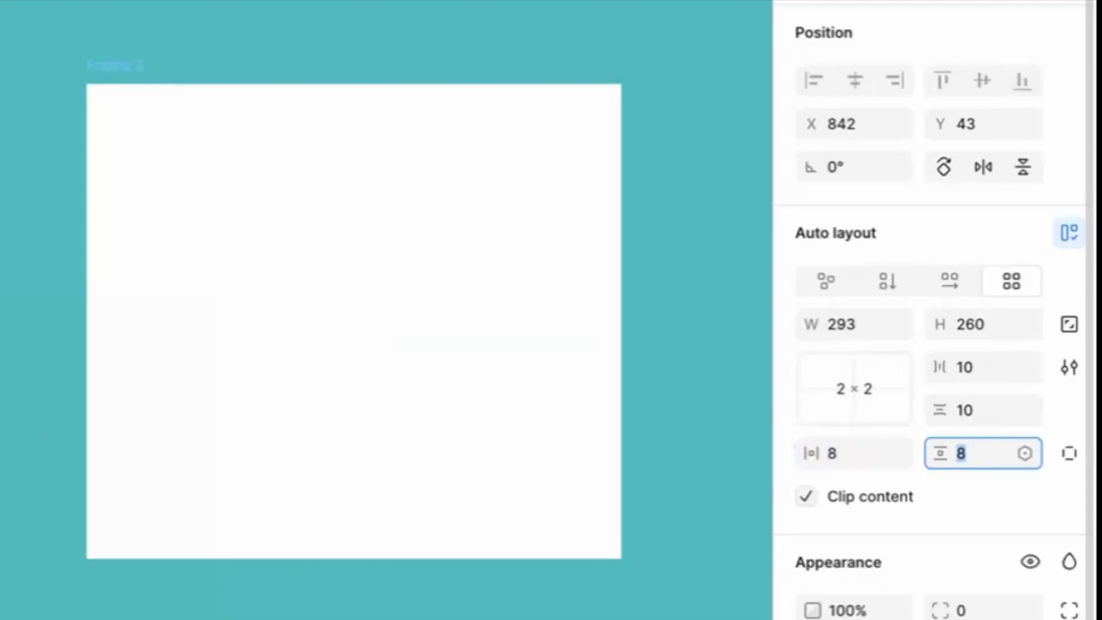
key(Return)
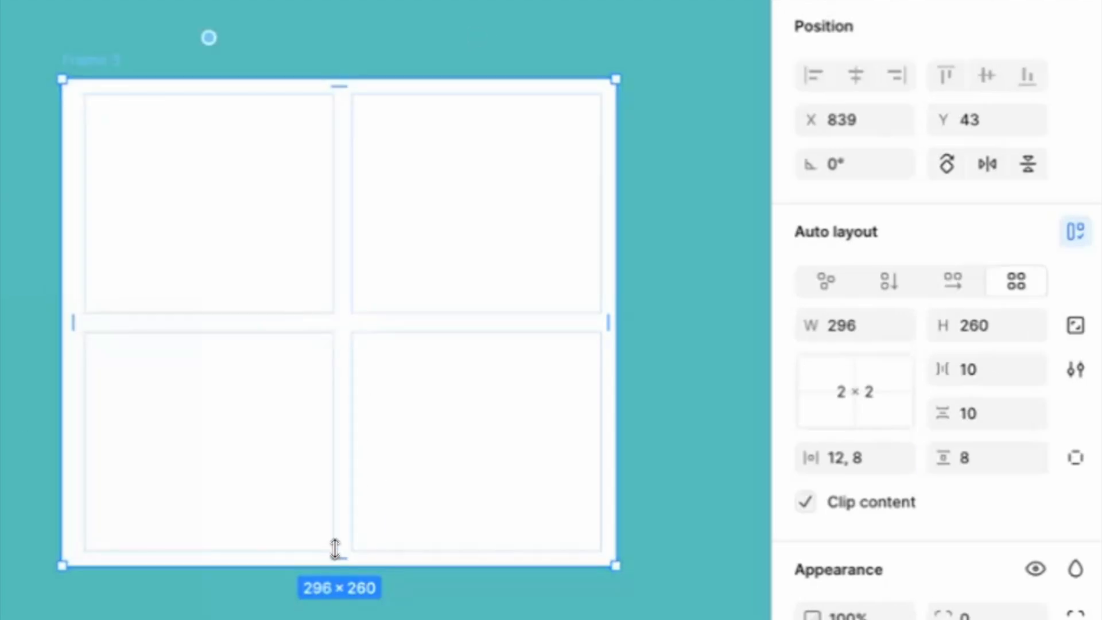
Adjust the frame's bottom padding to 9 and set its grid to 12 columns by 8 rows
drag(339, 485, 347, 539)
click(856, 390)
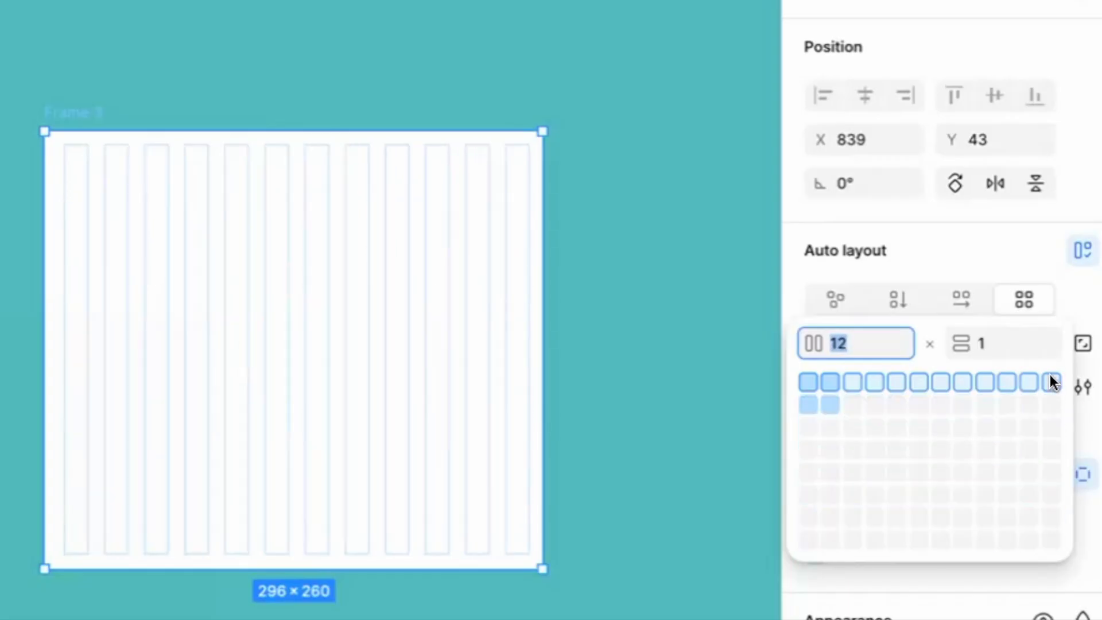
click(1050, 567)
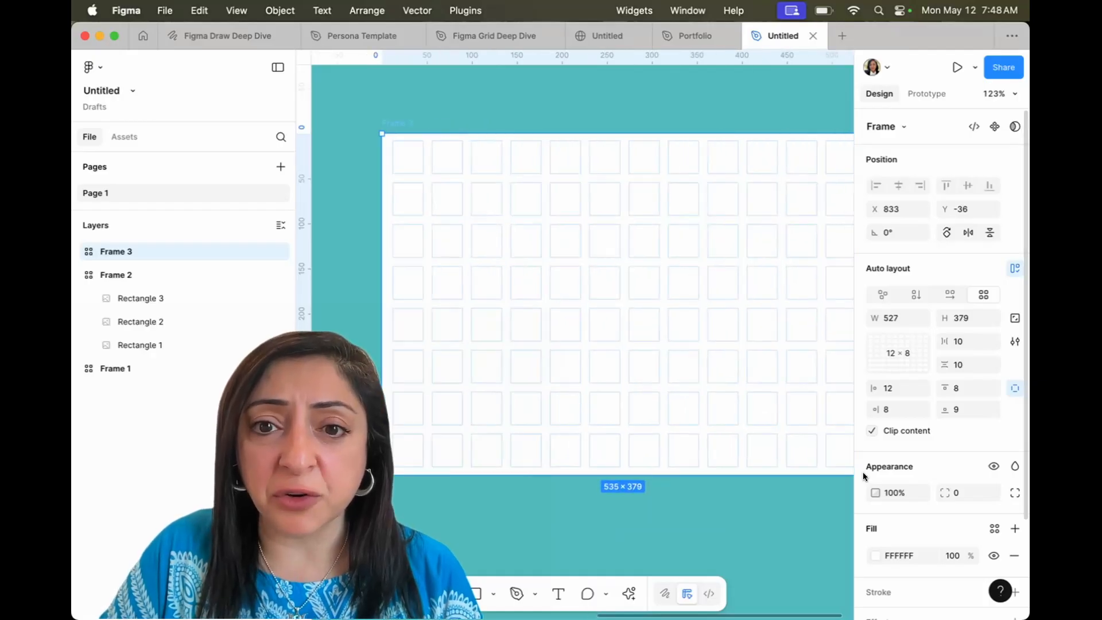
Resize the 12 × 8 grid frame to about 499 × 400, trying a narrower size of about 301 × 428 first
drag(862, 472, 498, 520)
scroll(499, 521, left, 4)
scroll(499, 521, down, 2)
scroll(499, 521, up, 2)
scroll(499, 520, right, 3)
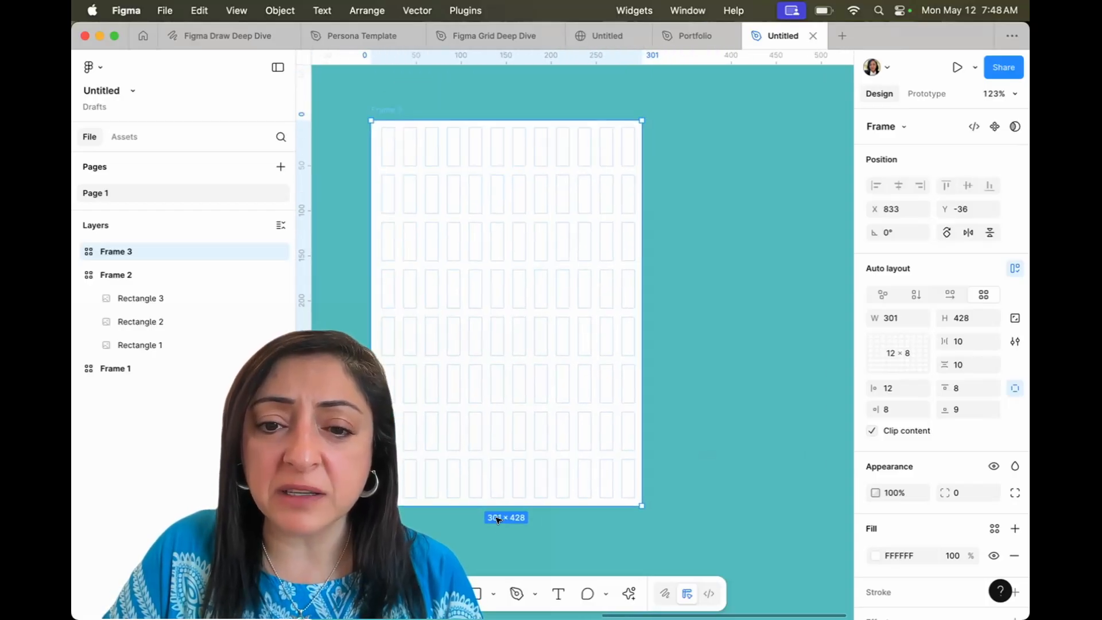
drag(634, 374, 815, 400)
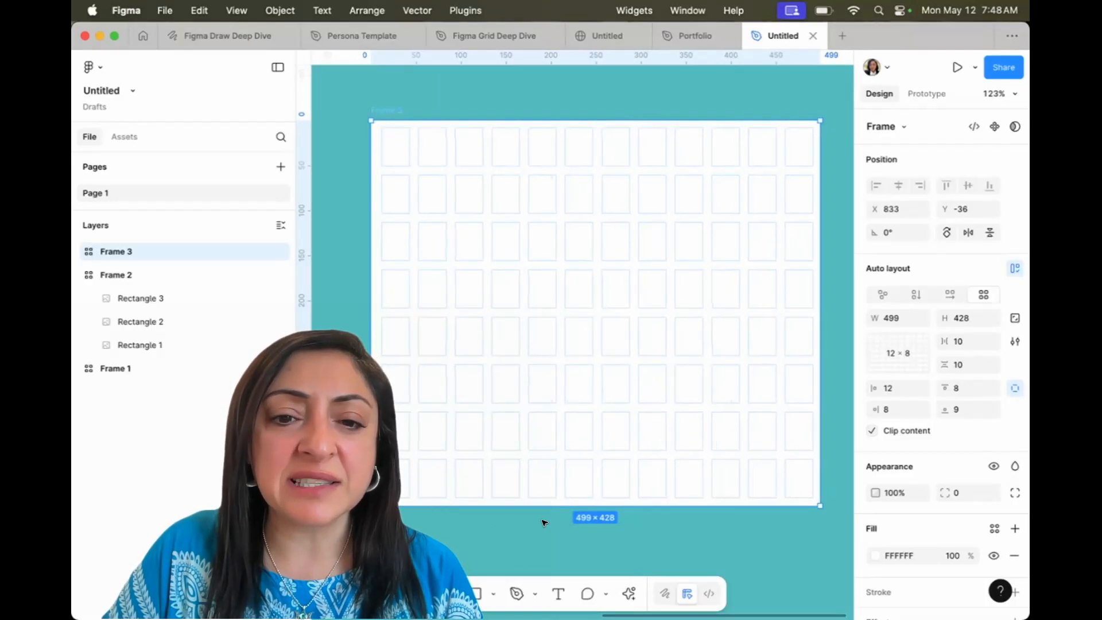
drag(549, 505, 561, 480)
scroll(561, 478, up, 2)
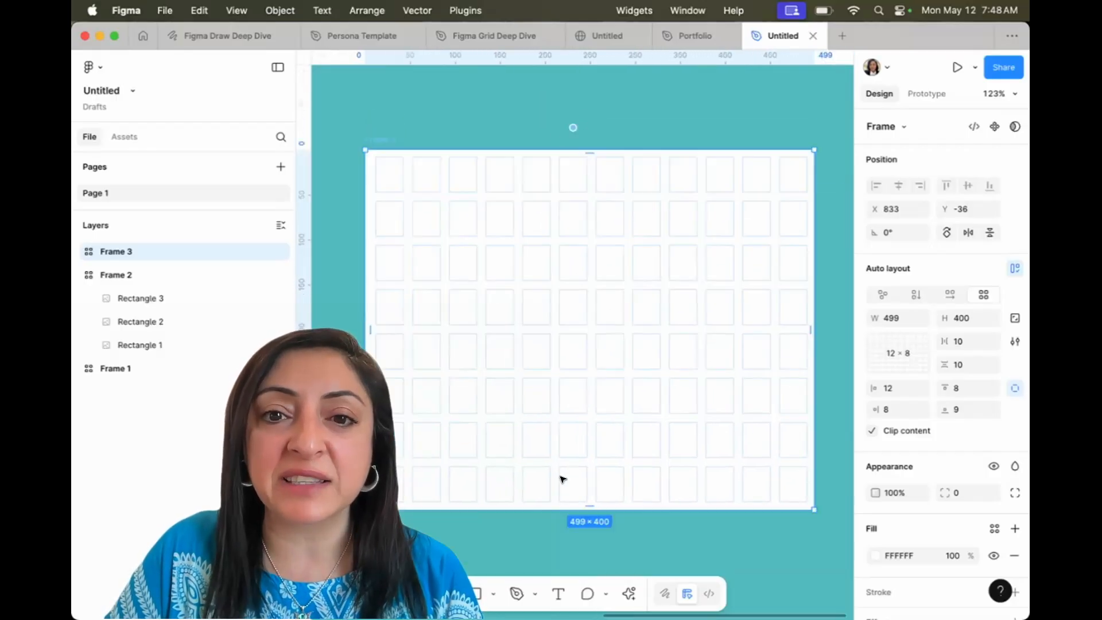
Move the three food images together into the 12 × 8 grid frame
scroll(561, 478, right, 2)
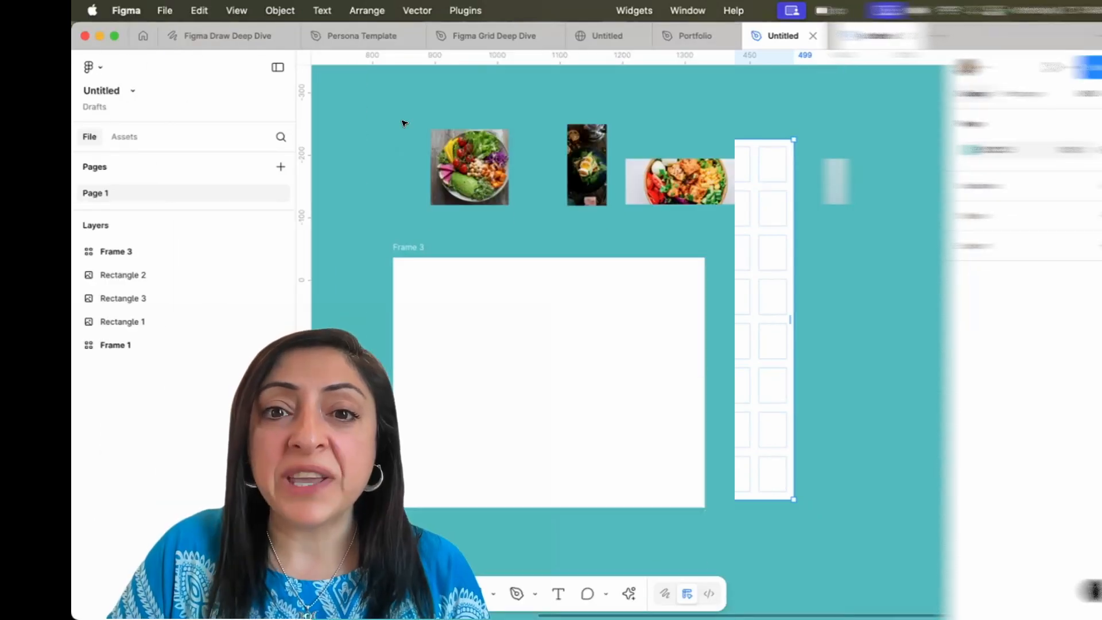
drag(404, 123, 705, 221)
drag(671, 179, 652, 315)
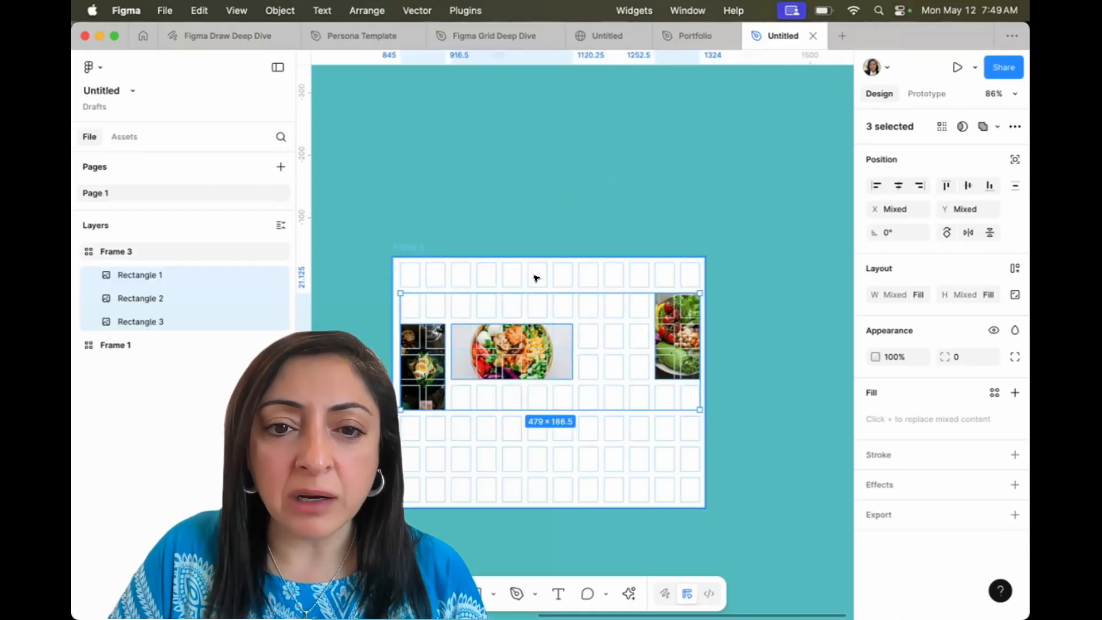
Move the salad bowl image to the grid's top row spanning 5 × 4 cells, and move the egg dish image up beside it
click(537, 472)
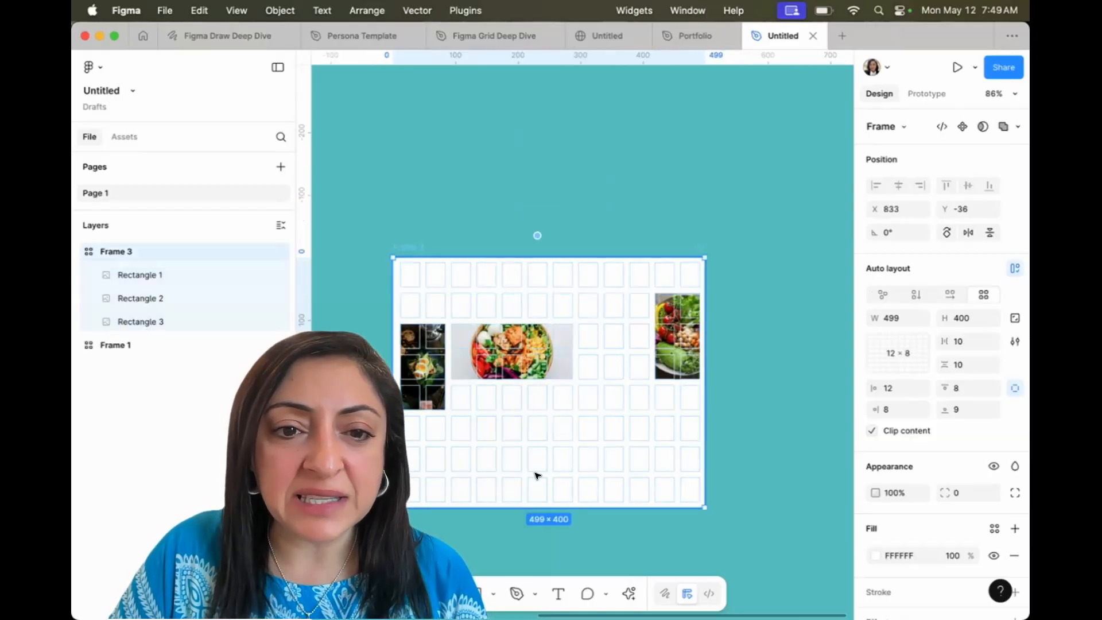
click(530, 335)
scroll(530, 334, up, 5)
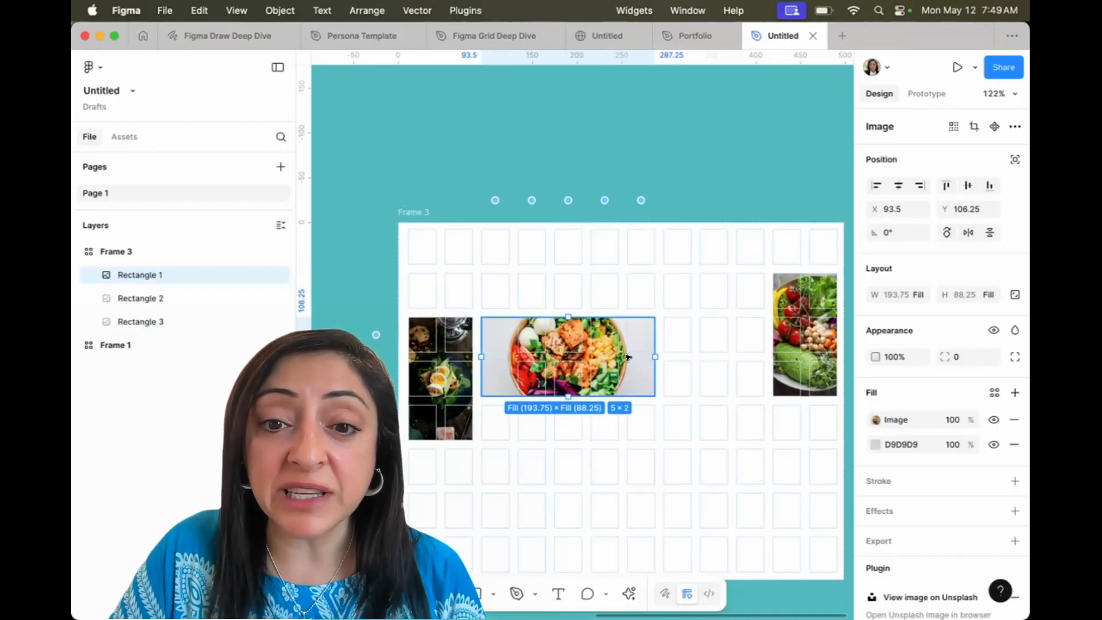
drag(603, 341, 638, 252)
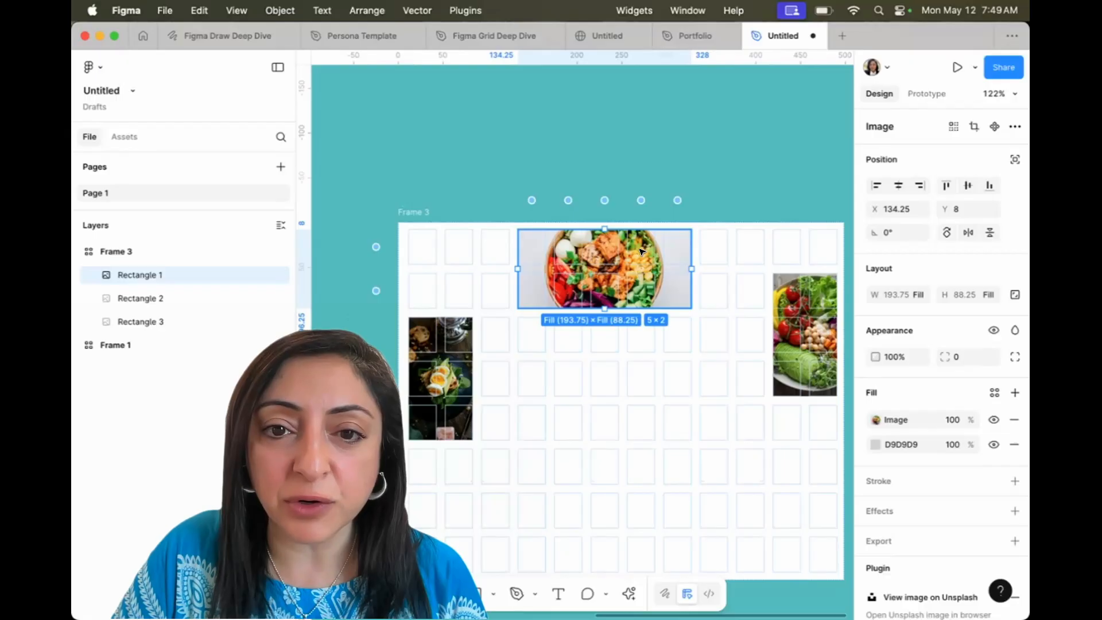
drag(605, 305, 618, 400)
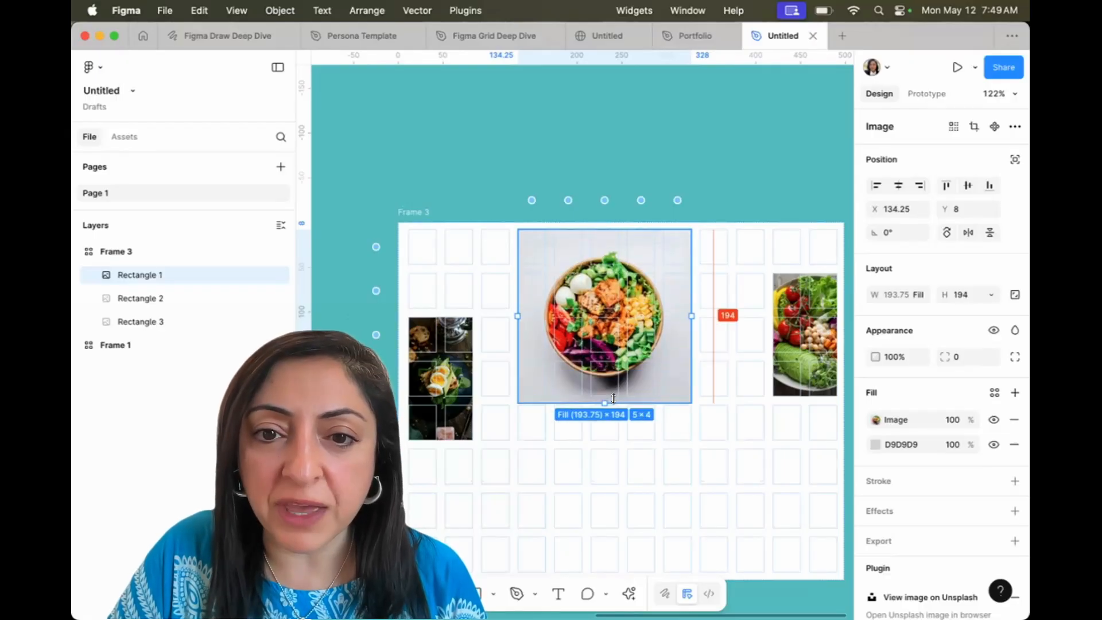
drag(437, 382, 432, 295)
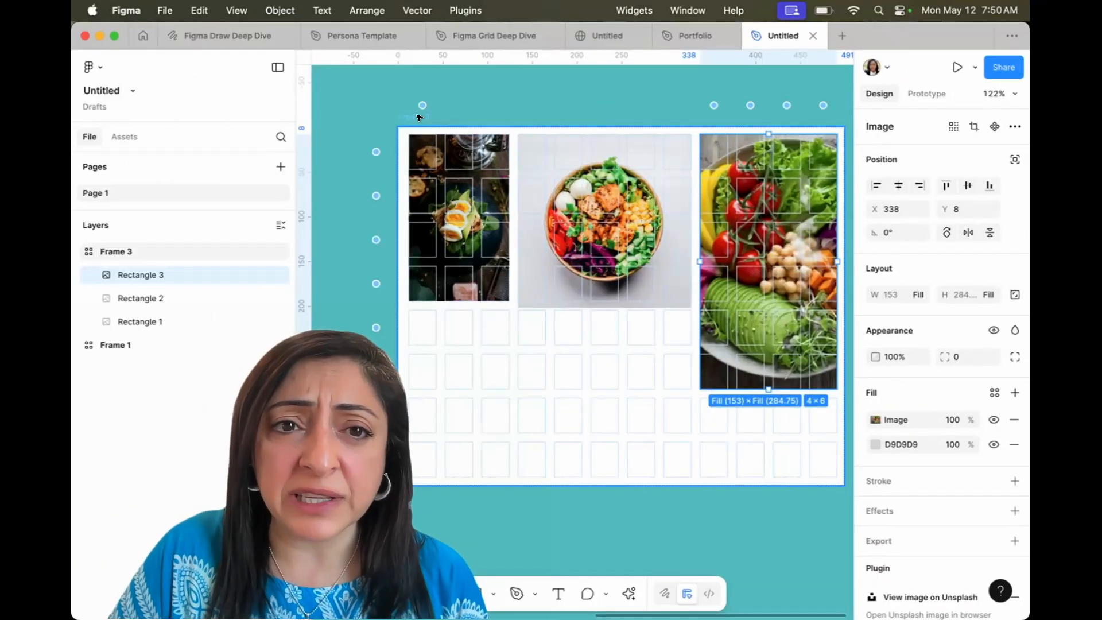
Reduce the grid of Frame 3 to 3 columns by 2 rows
click(420, 117)
click(674, 268)
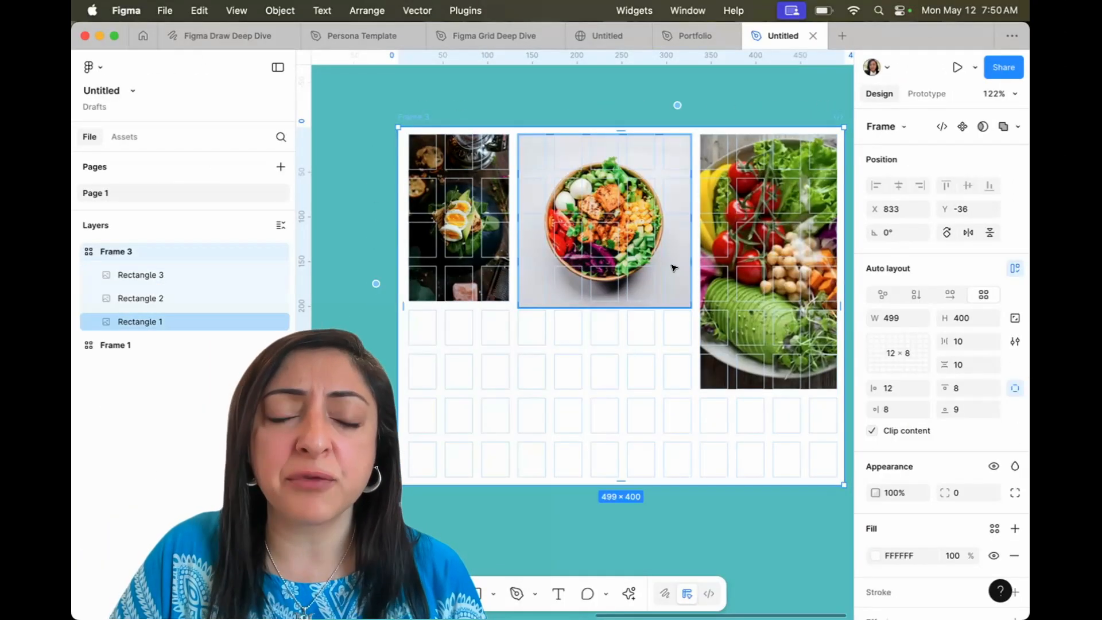
click(908, 352)
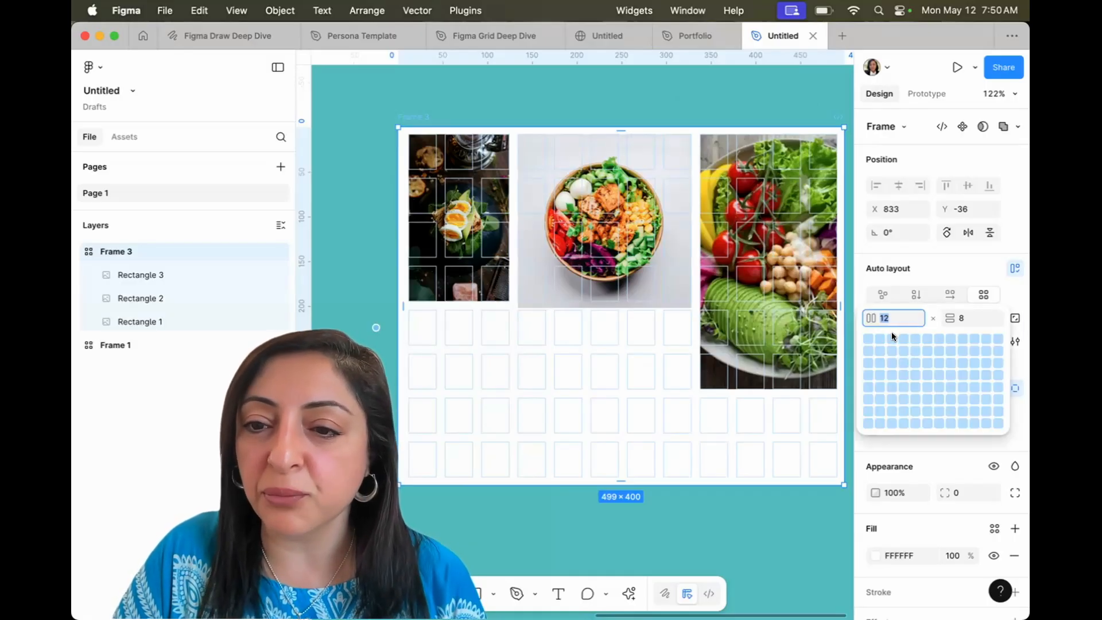
click(891, 339)
click(898, 356)
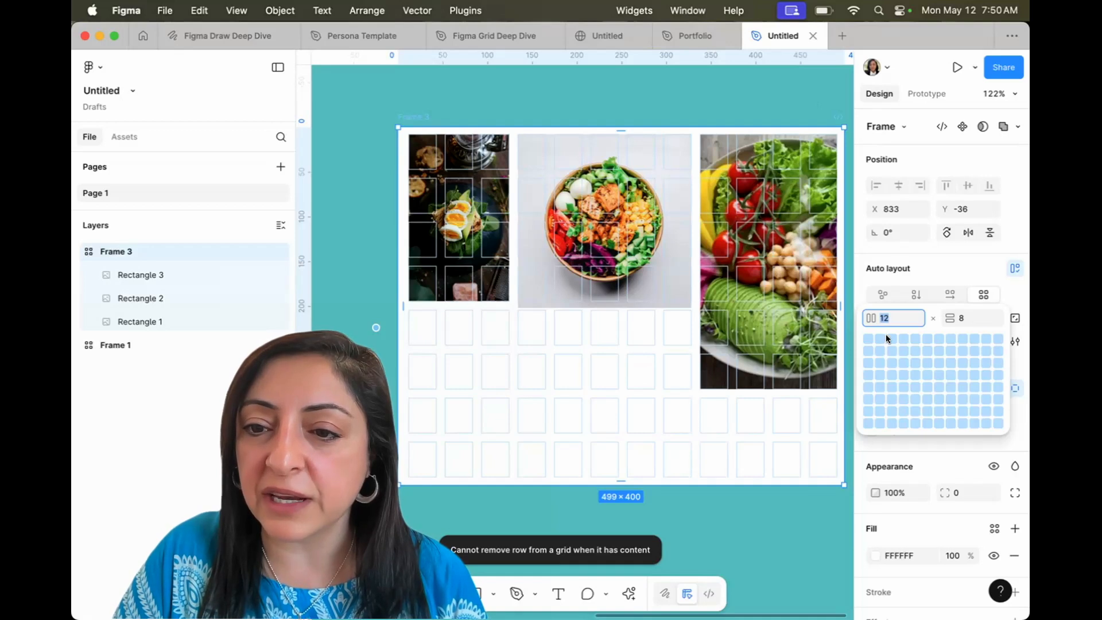
click(887, 336)
click(894, 352)
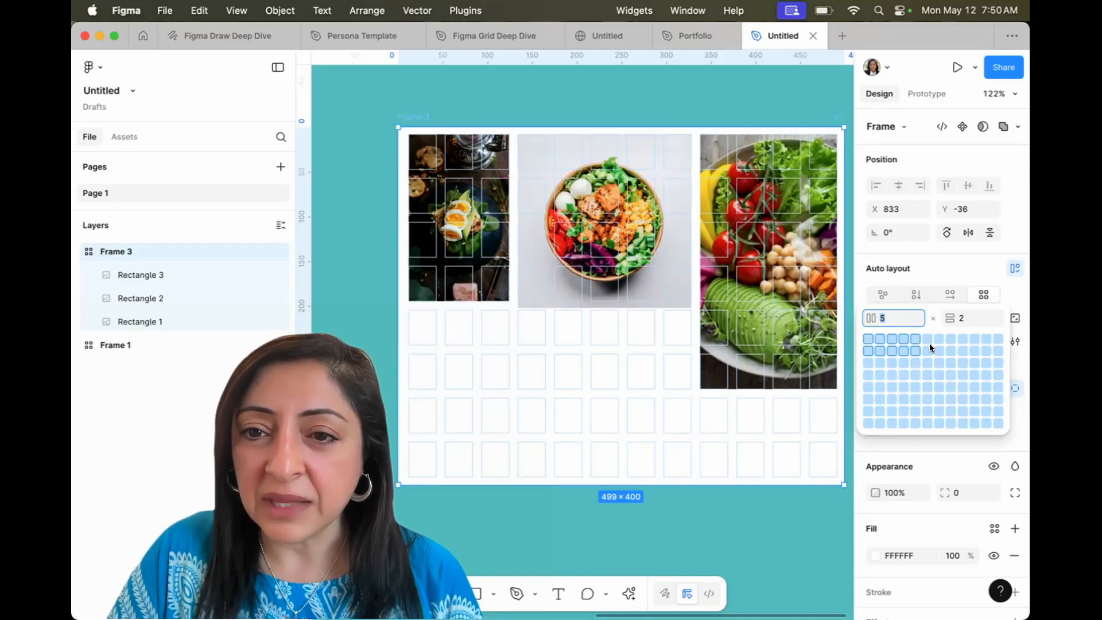
click(891, 351)
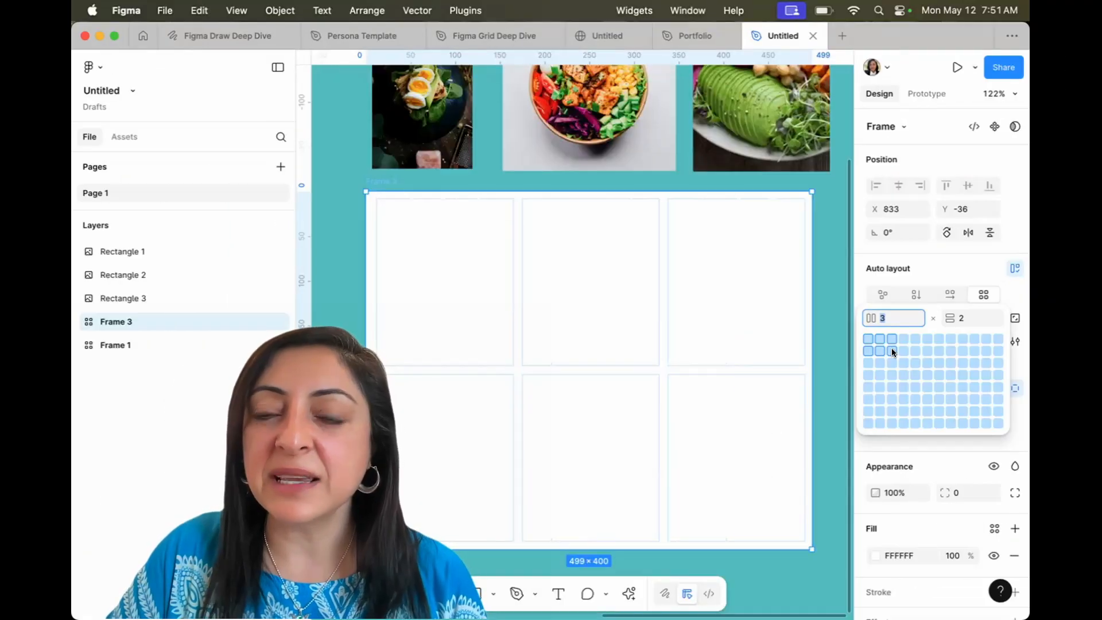
Confirm Frame 3's 3 × 2 grid and move the three food images together into its cells
click(891, 349)
scroll(659, 366, up, 2)
scroll(659, 366, left, 2)
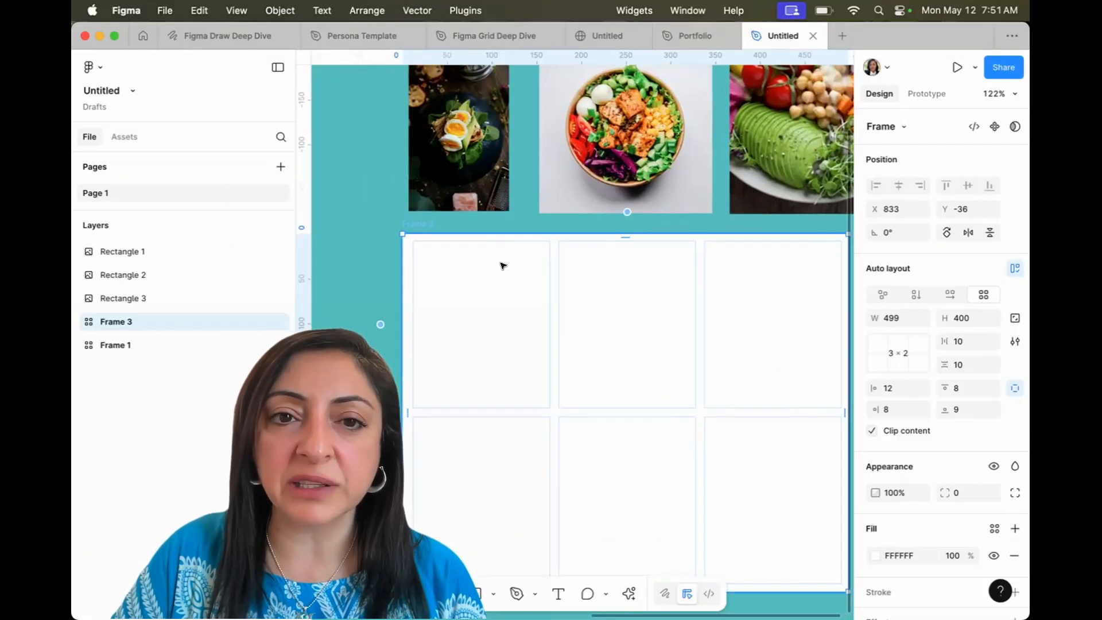
drag(389, 154, 852, 204)
drag(761, 172, 723, 407)
scroll(722, 406, down, 4)
scroll(722, 406, left, 1)
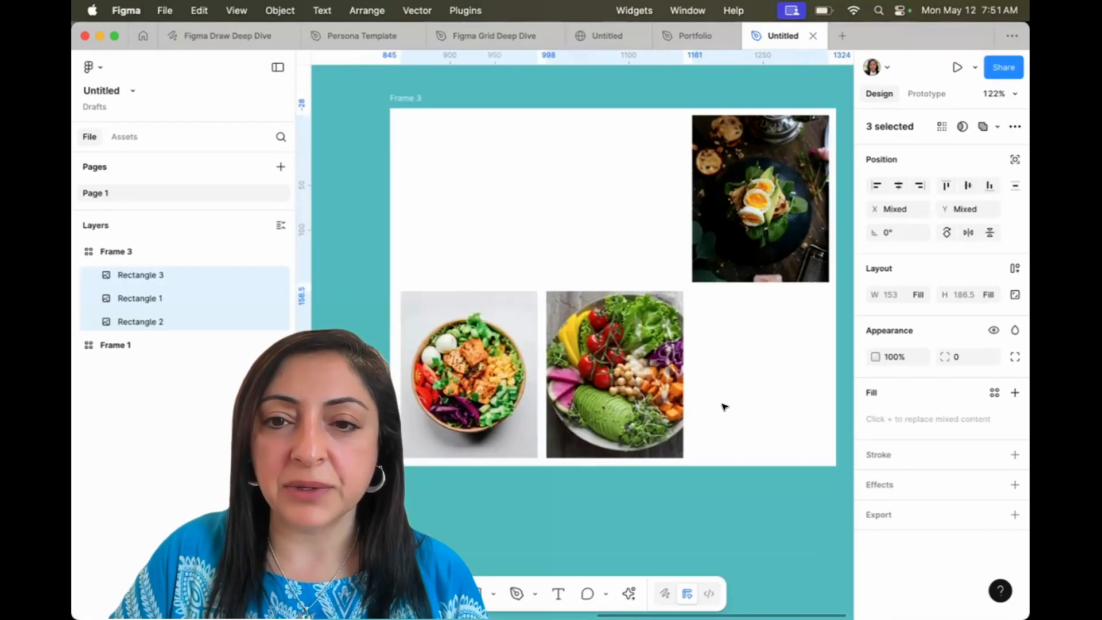
click(730, 234)
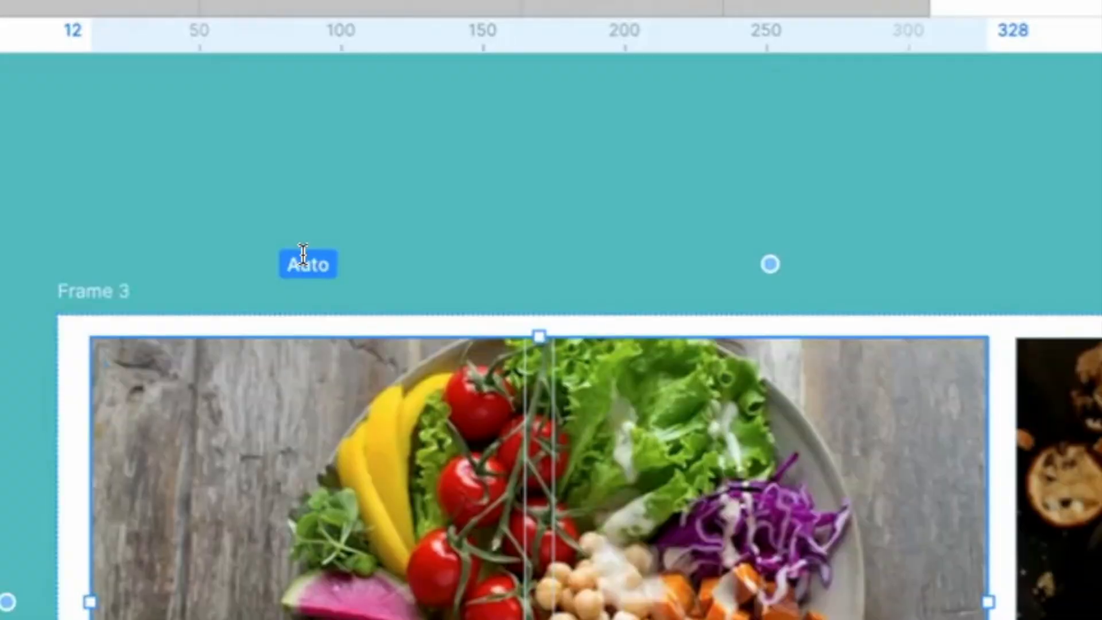
Narrow the first column of Frame 3's grid and shorten its bottom row
click(304, 259)
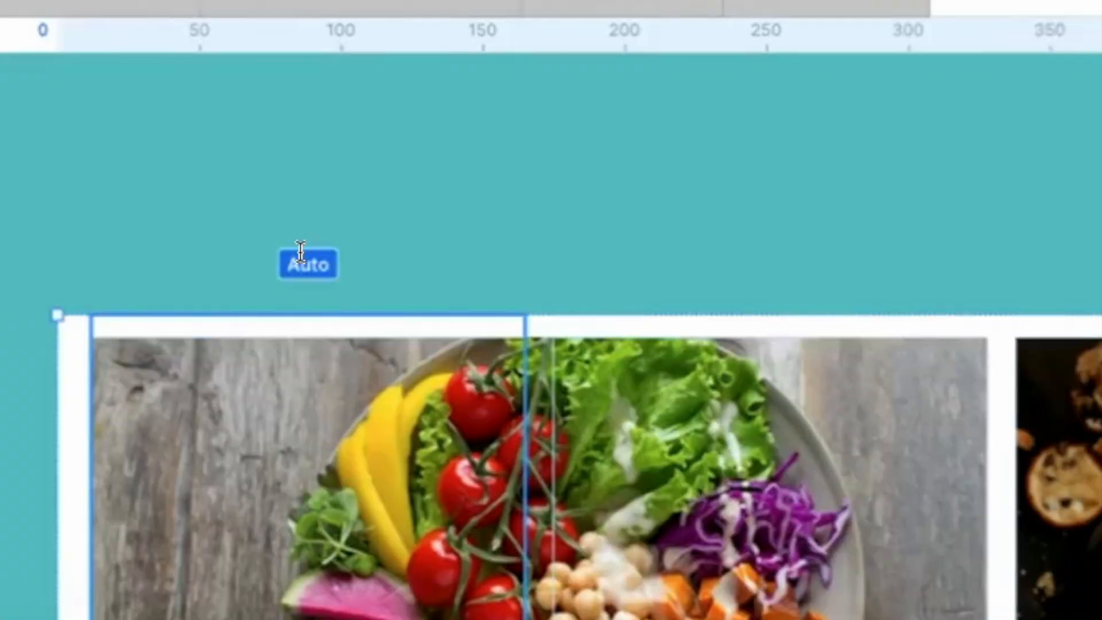
drag(516, 441, 523, 529)
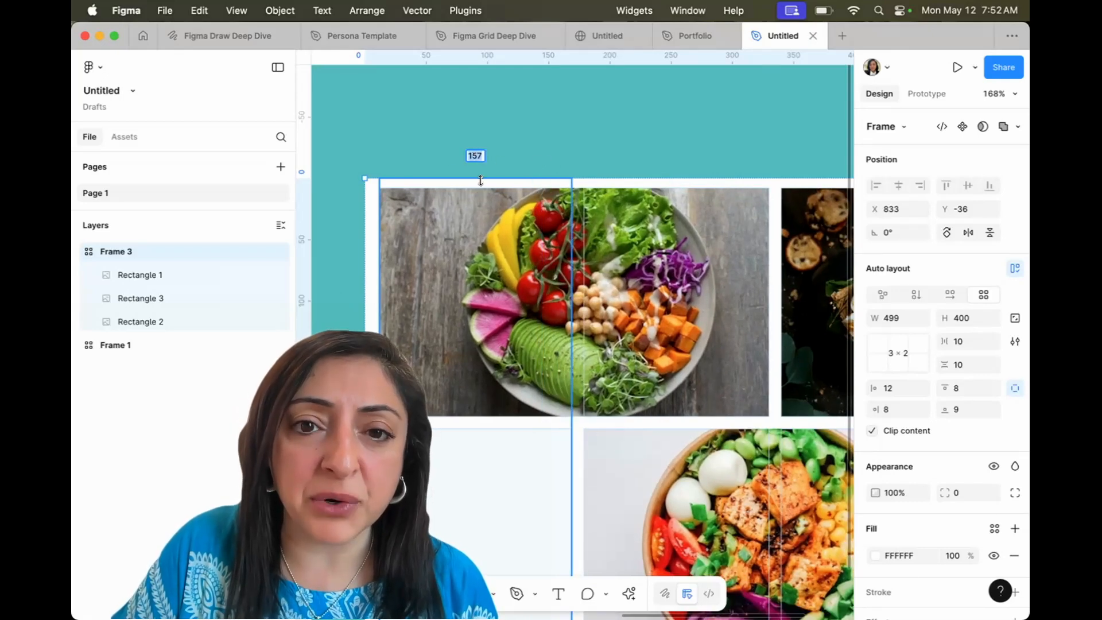
drag(565, 260, 534, 266)
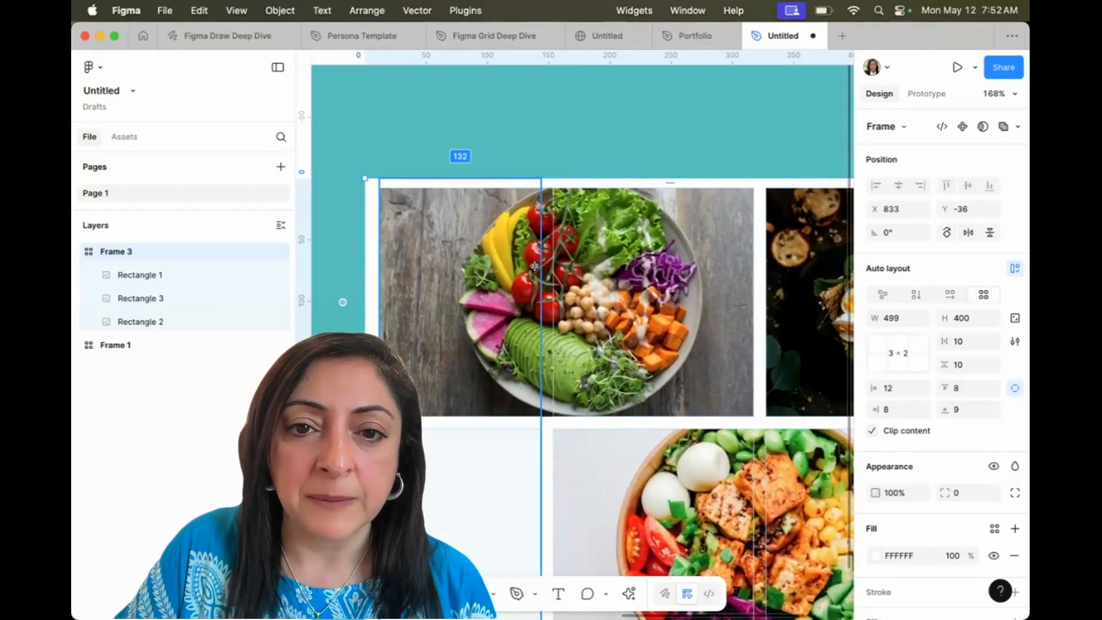
scroll(362, 326, down, 5)
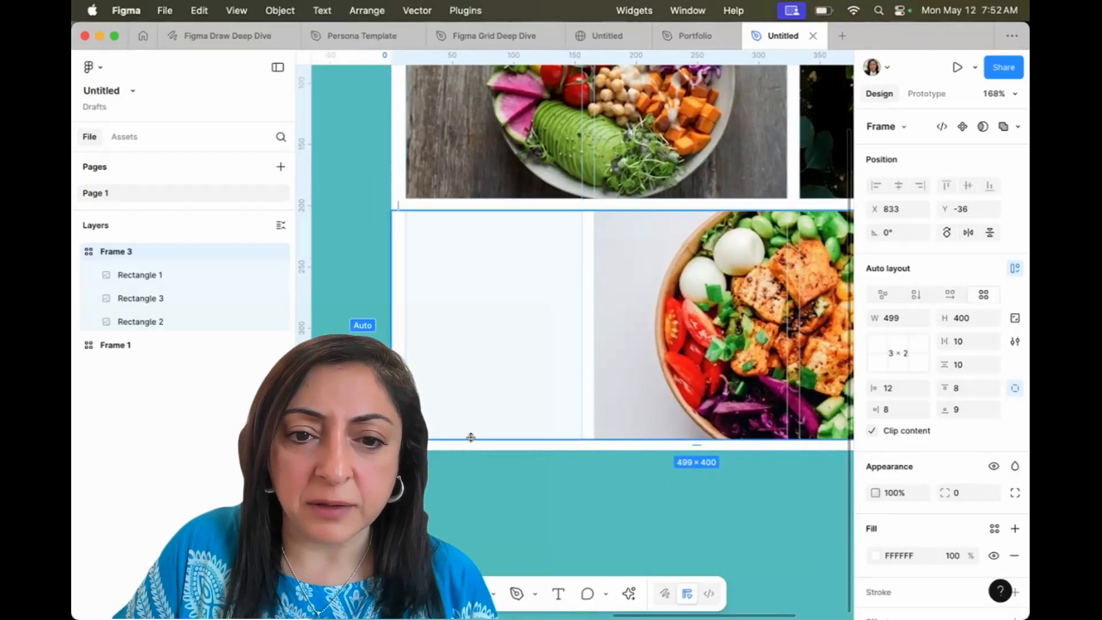
drag(477, 433, 484, 315)
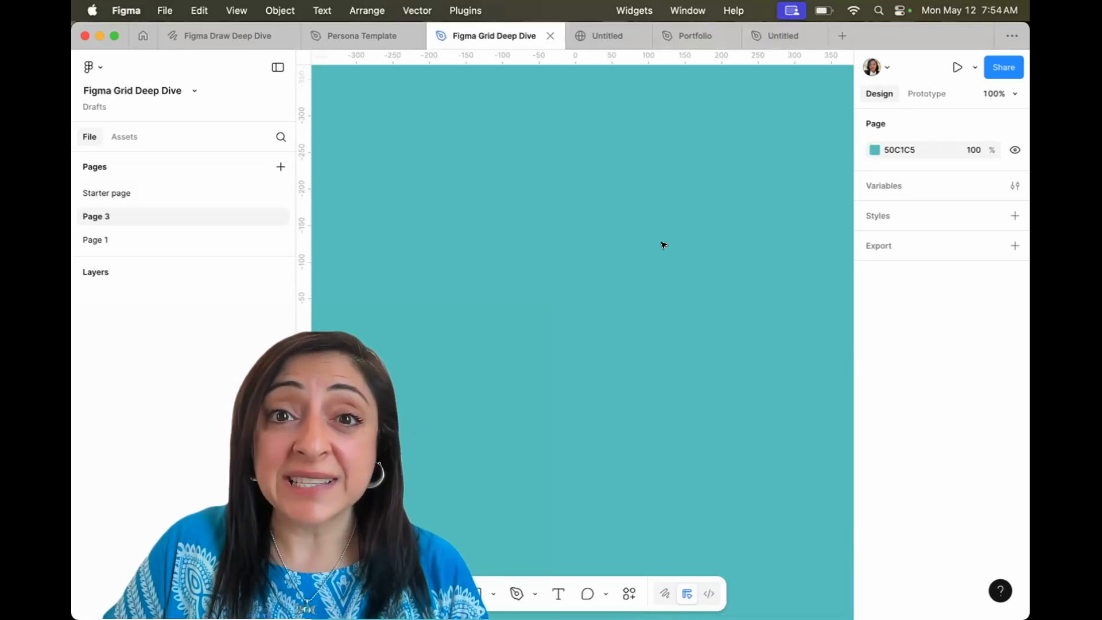
Browse the UI kits available in the library manager and view the contents of the Simple Design System library
click(133, 137)
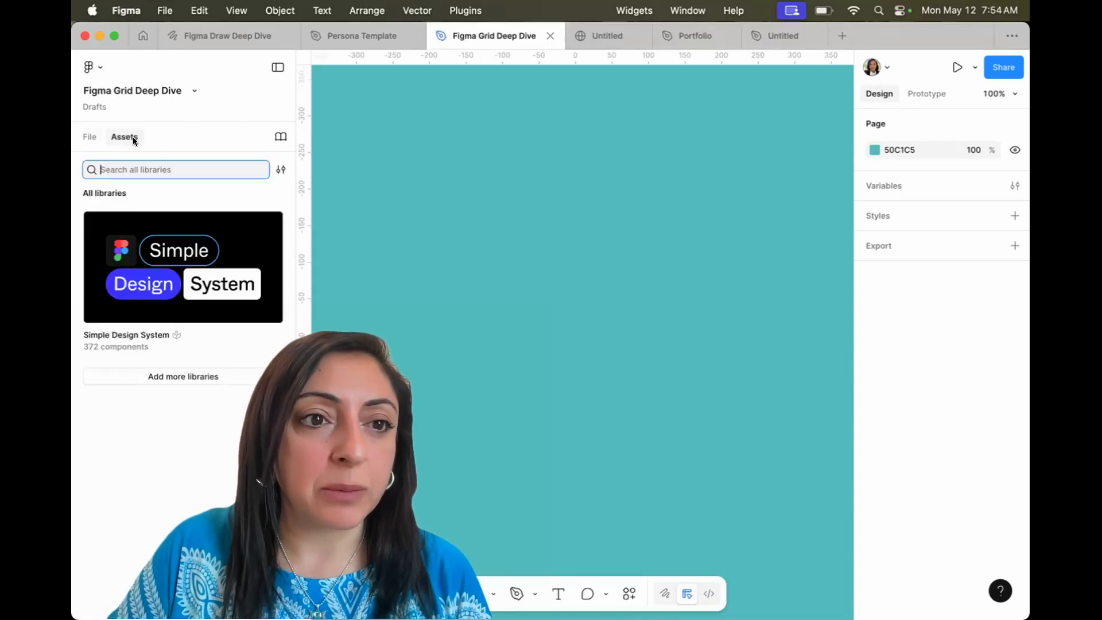
click(229, 379)
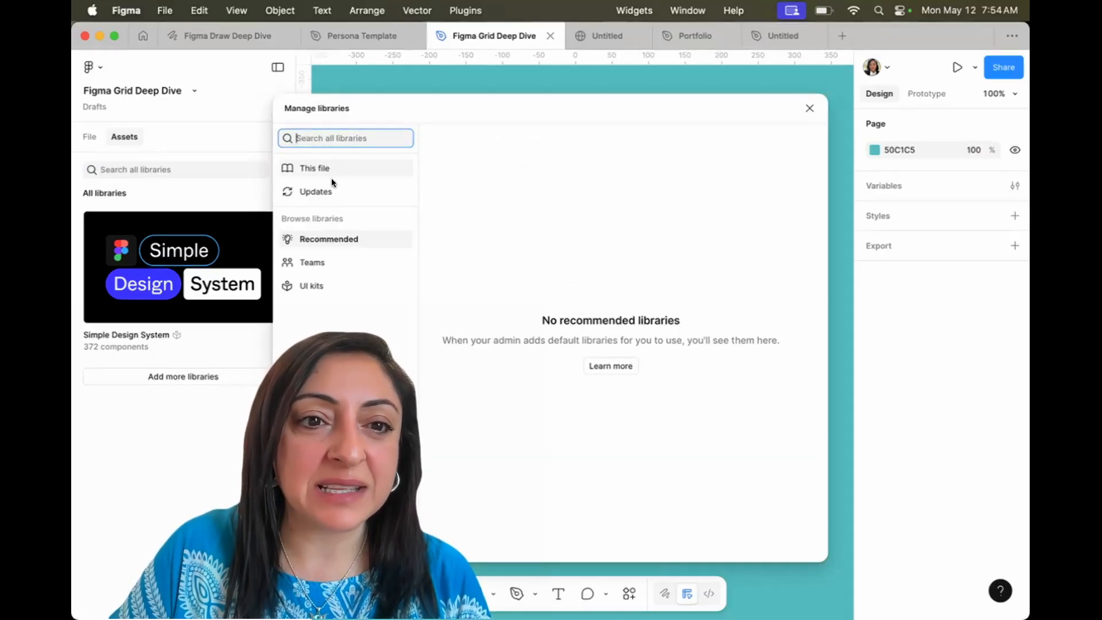
click(317, 285)
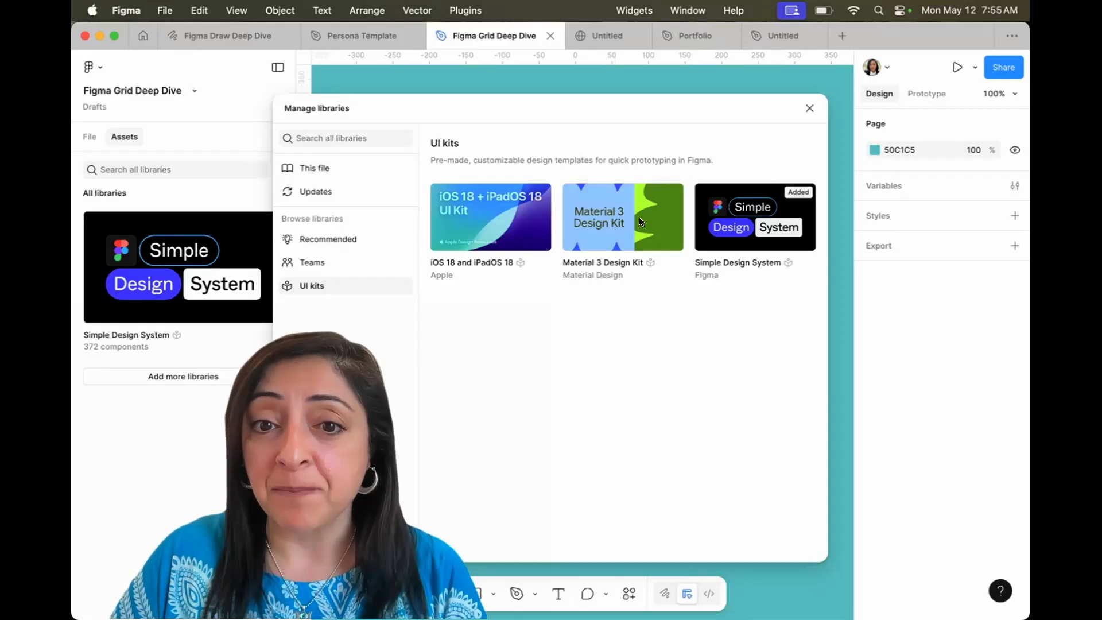
mouse_move(586, 259)
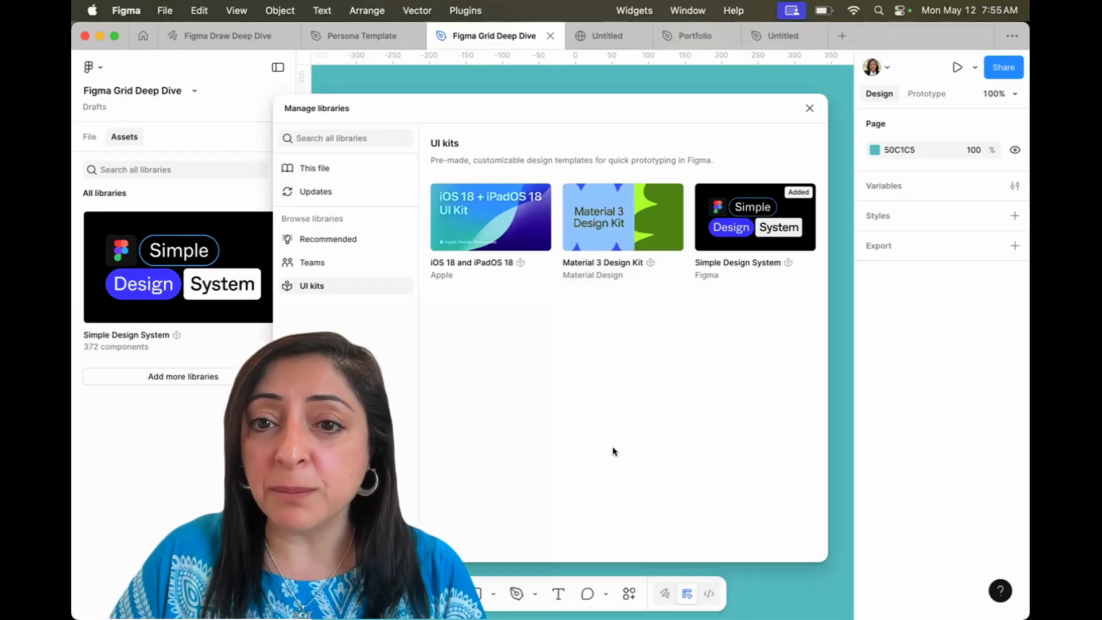
mouse_move(811, 198)
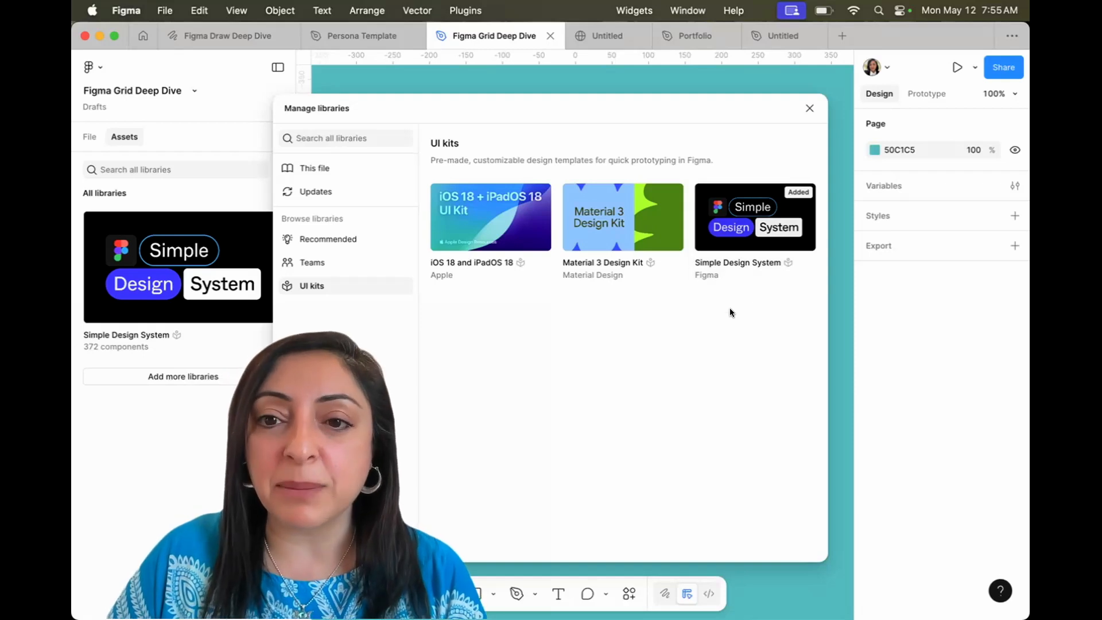
click(758, 230)
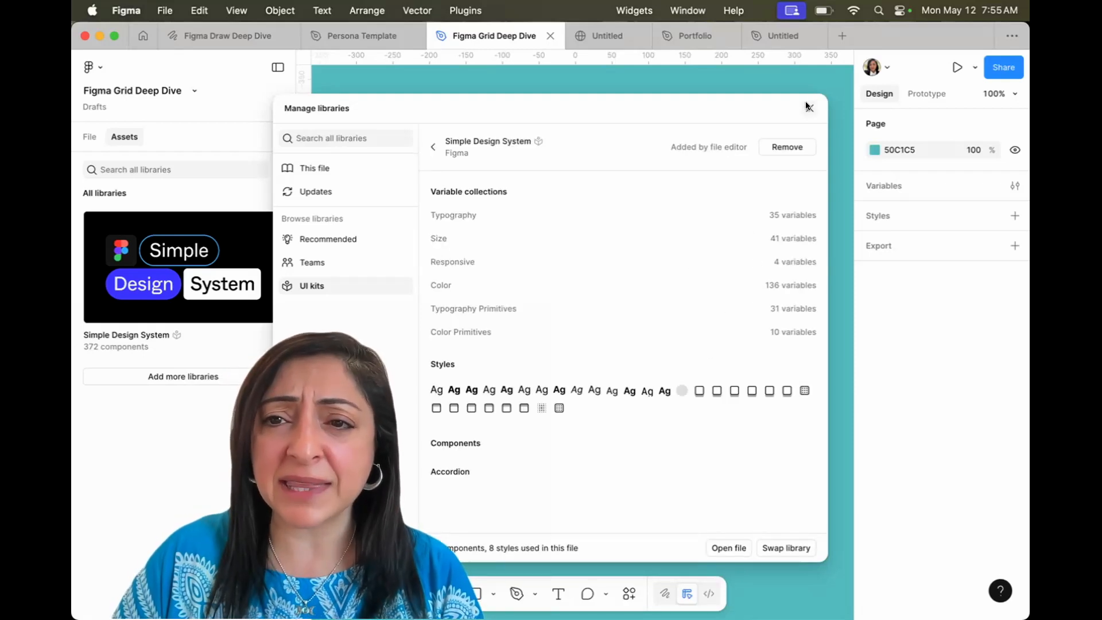
click(809, 107)
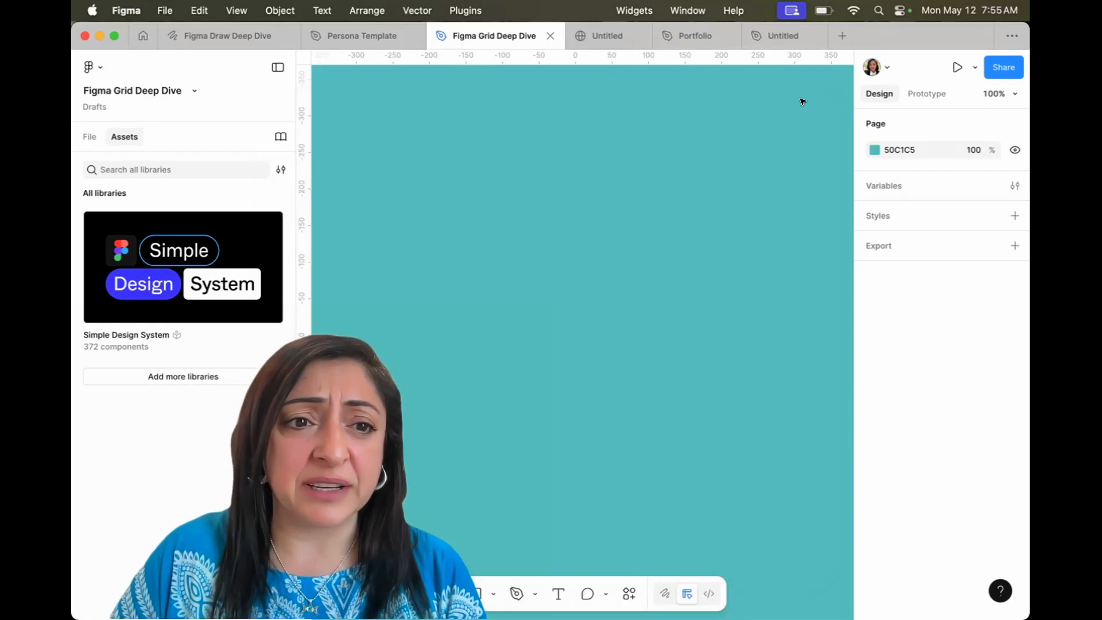
Open the Examples collection of the Simple Design System library and look through its page templates
click(223, 285)
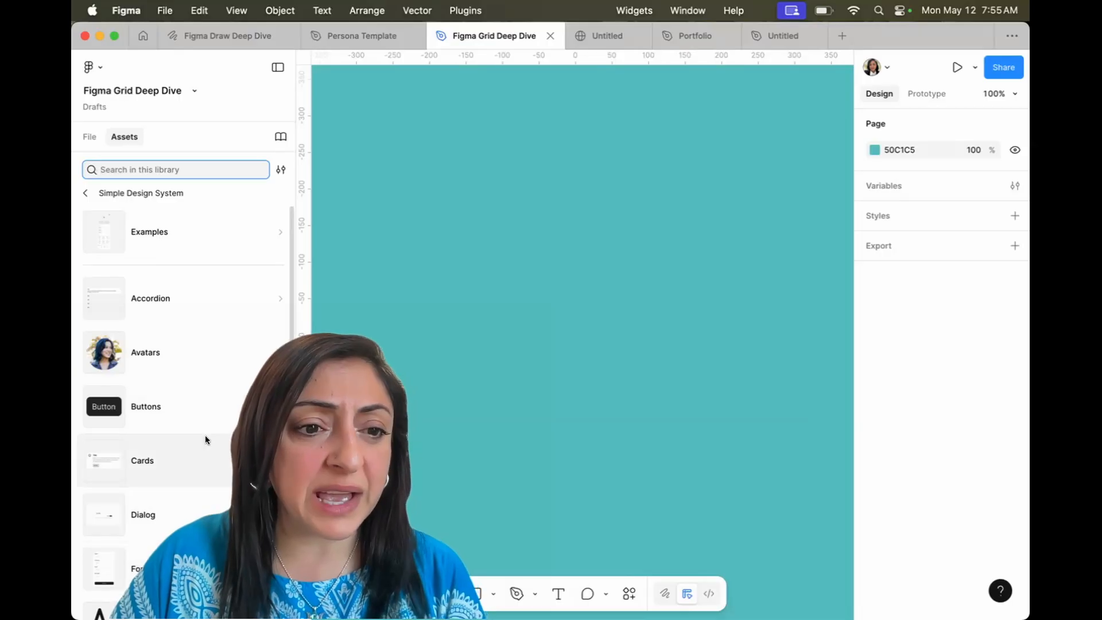
scroll(205, 436, down, 10)
scroll(205, 437, up, 10)
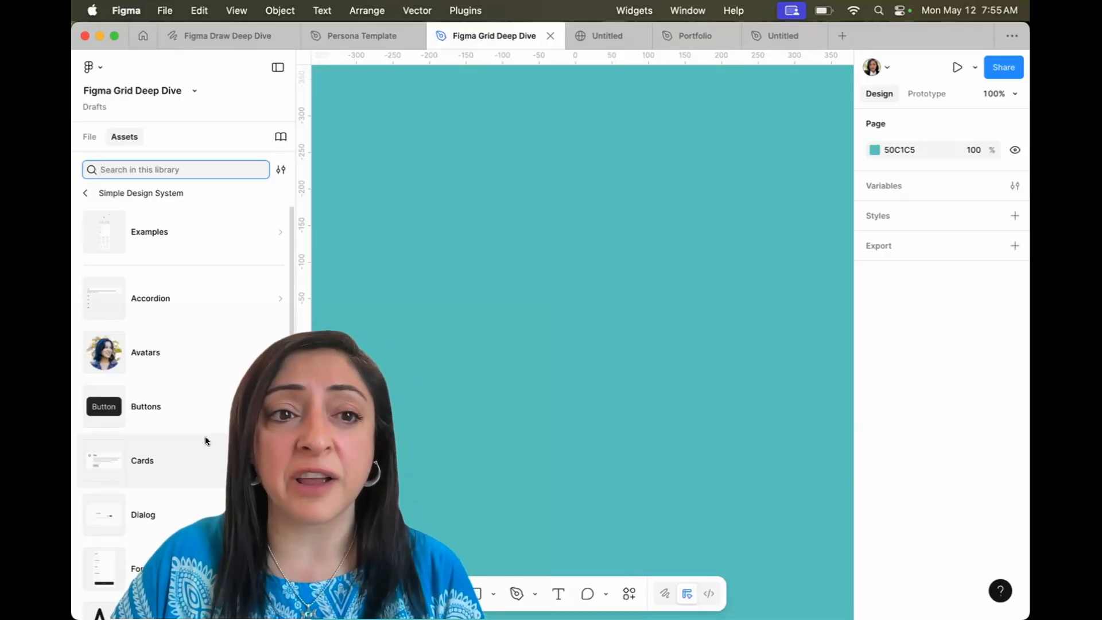
click(195, 227)
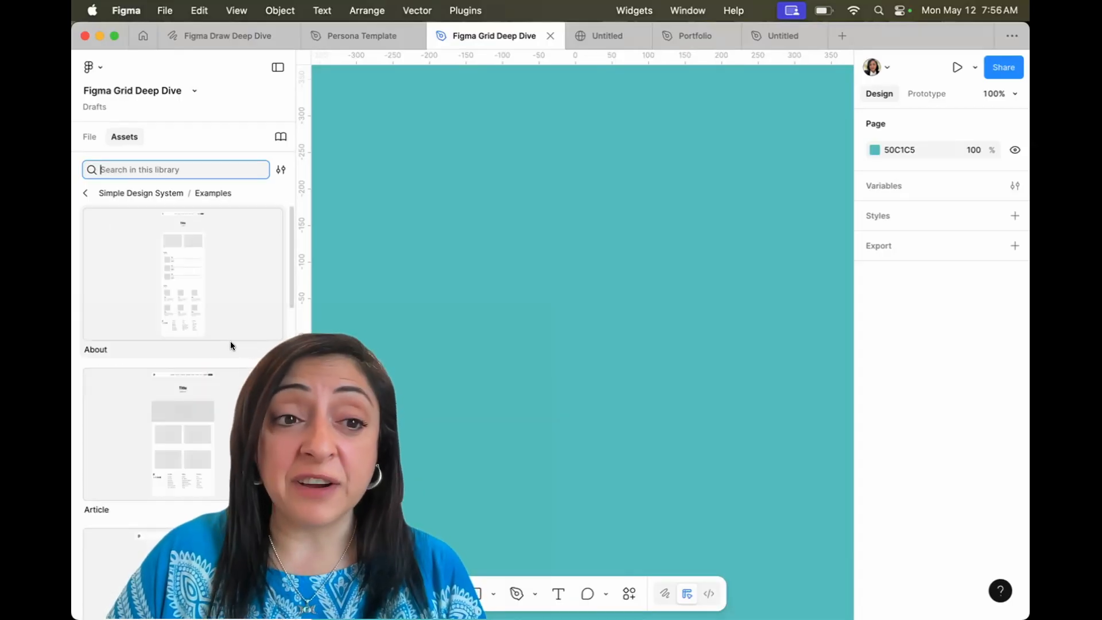
scroll(162, 341, down, 3)
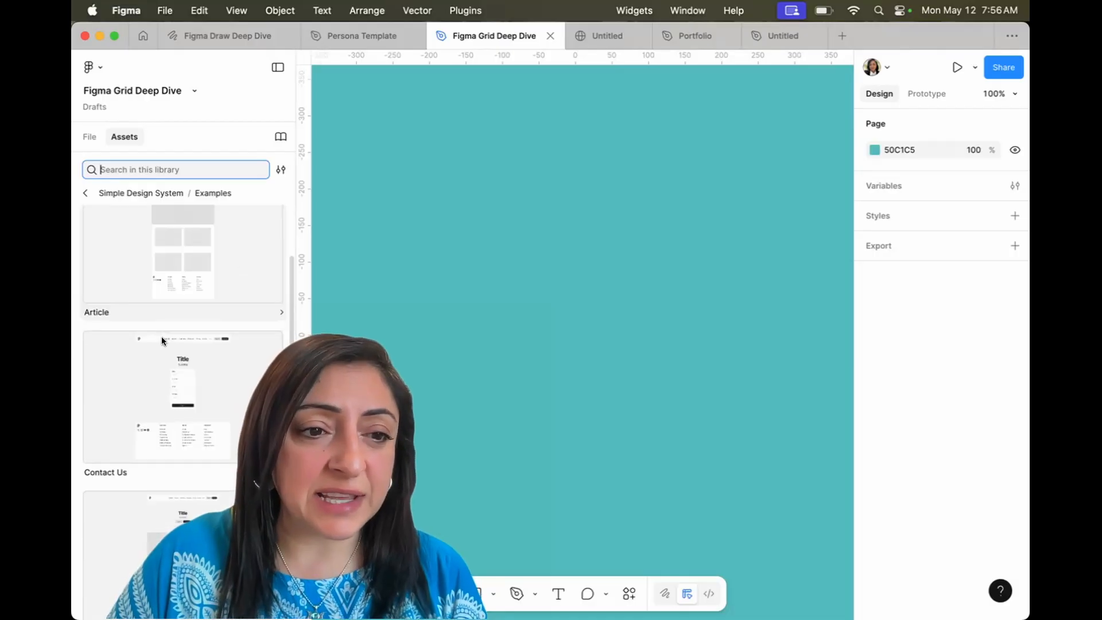
scroll(161, 338, down, 5)
scroll(161, 338, up, 10)
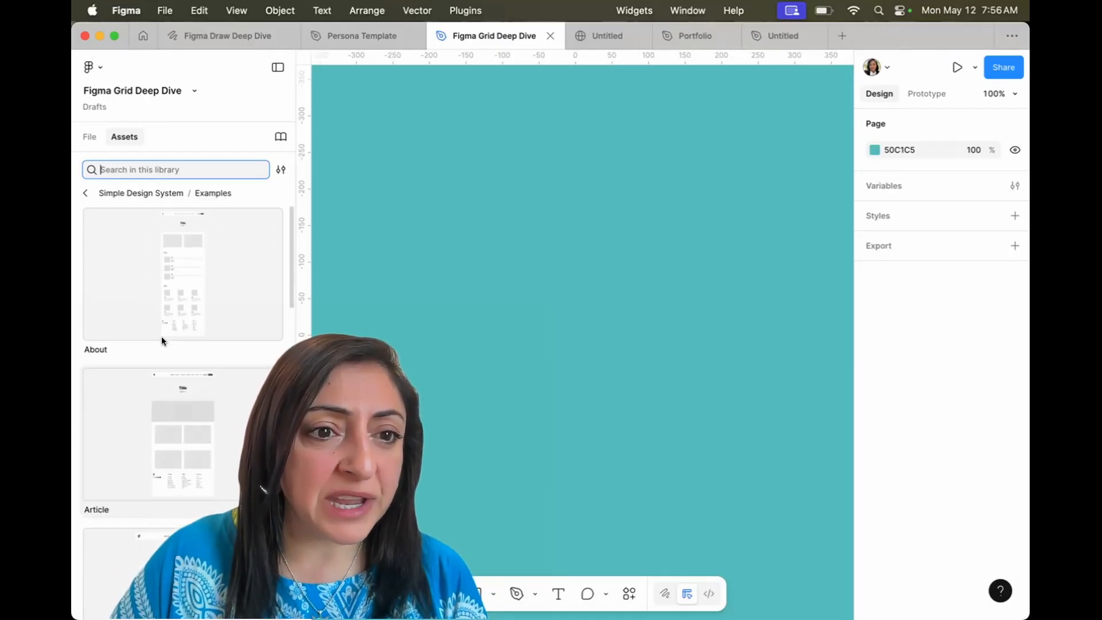
Insert an instance of the About example page on the canvas and look over its full layout
click(241, 281)
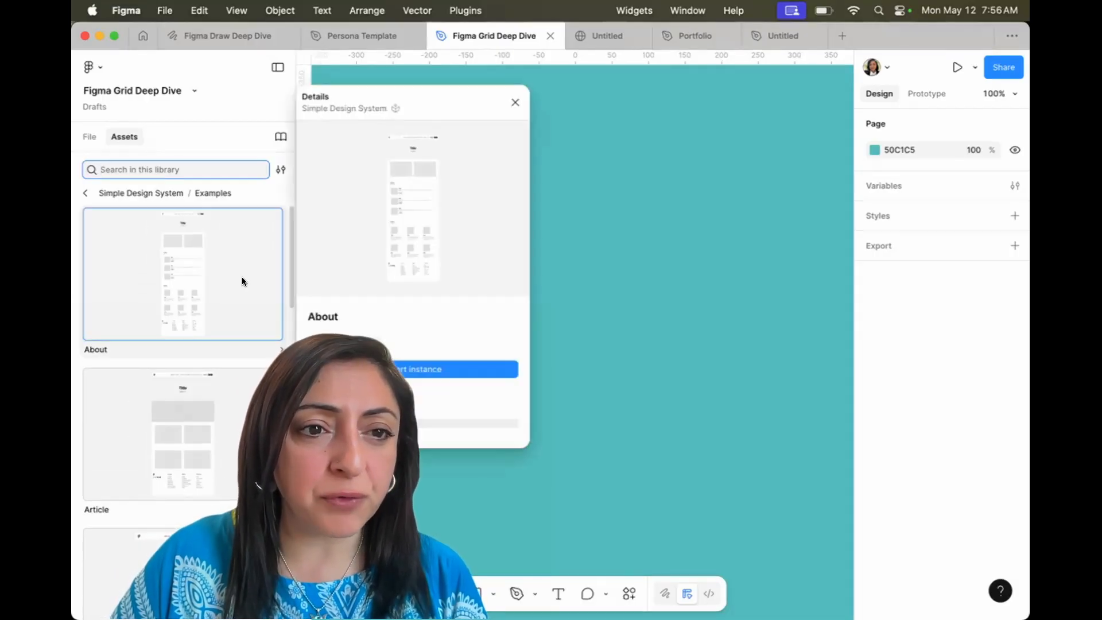
click(395, 372)
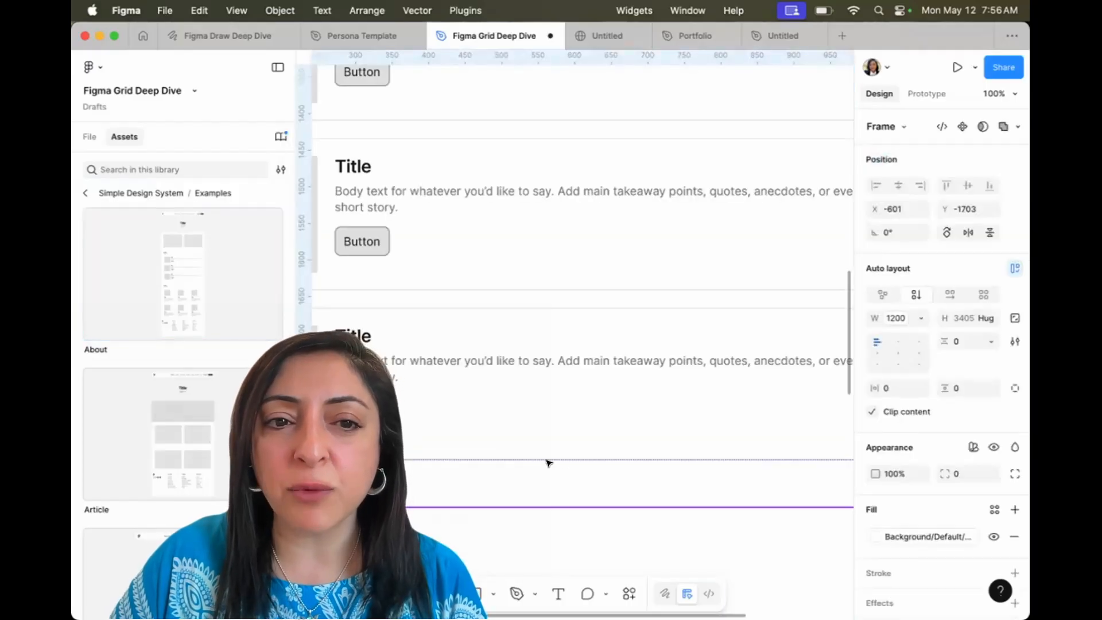
scroll(549, 463, down, 8)
scroll(550, 520, down, 2)
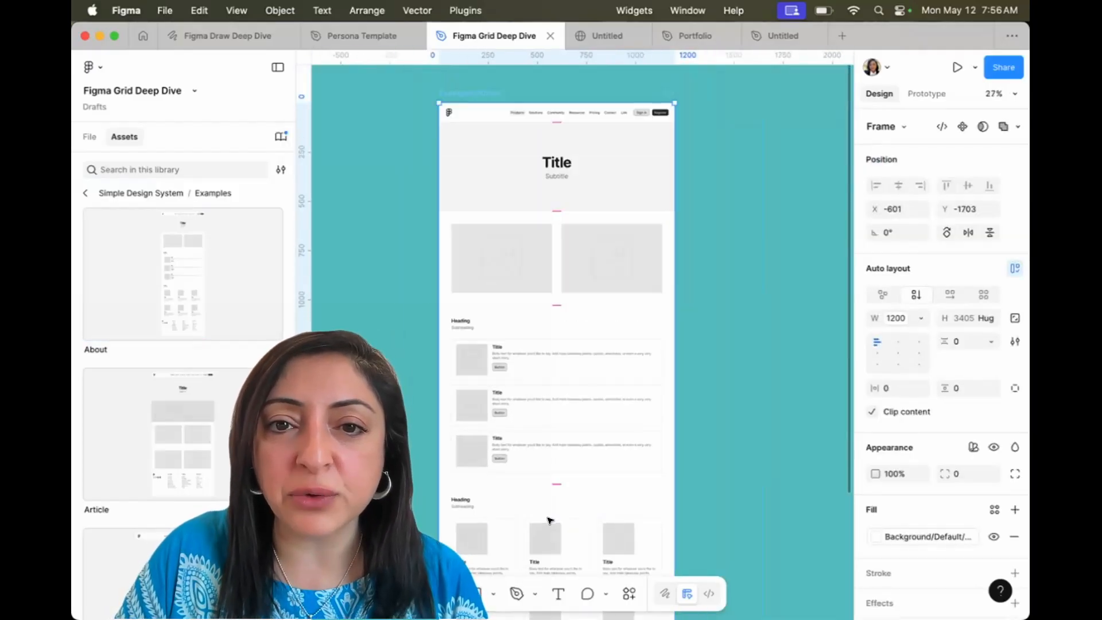
scroll(568, 297, up, 2)
scroll(568, 297, right, 2)
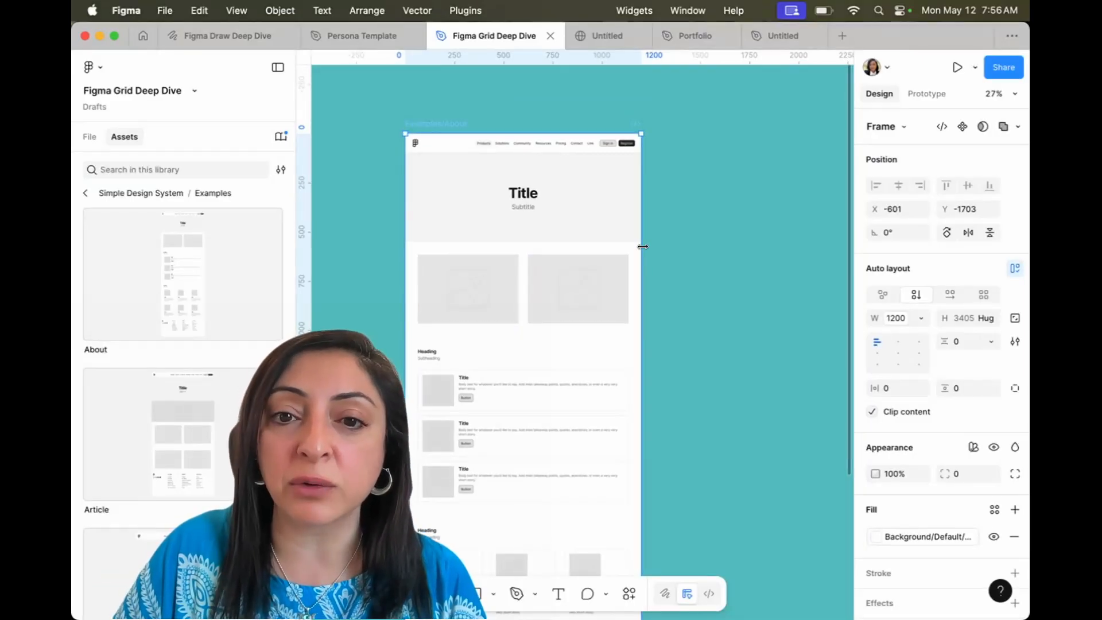
scroll(643, 246, down, 10)
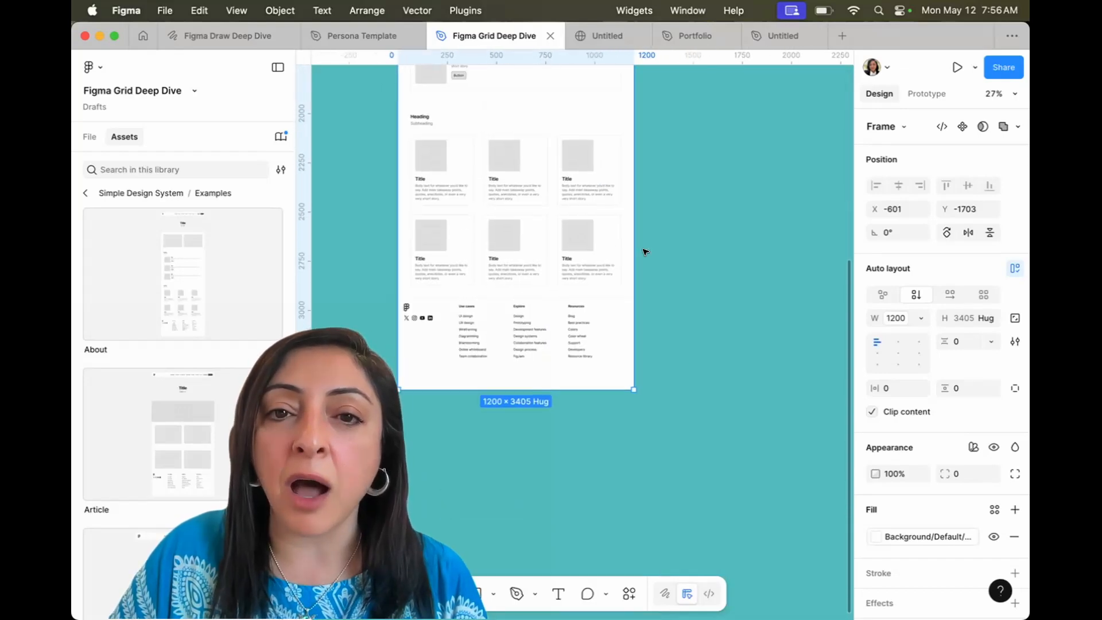
scroll(645, 252, up, 1)
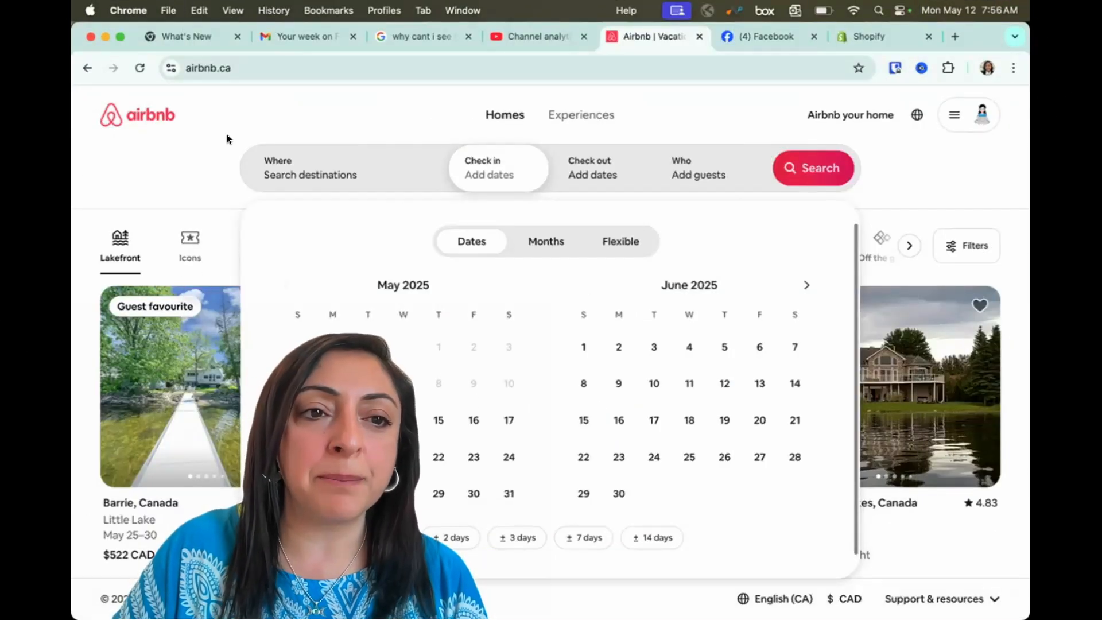
Switch to Chrome and examine how the Airbnb homepage arranges its listing cards in a grid
scroll(458, 202, down, 9)
scroll(458, 202, down, 3)
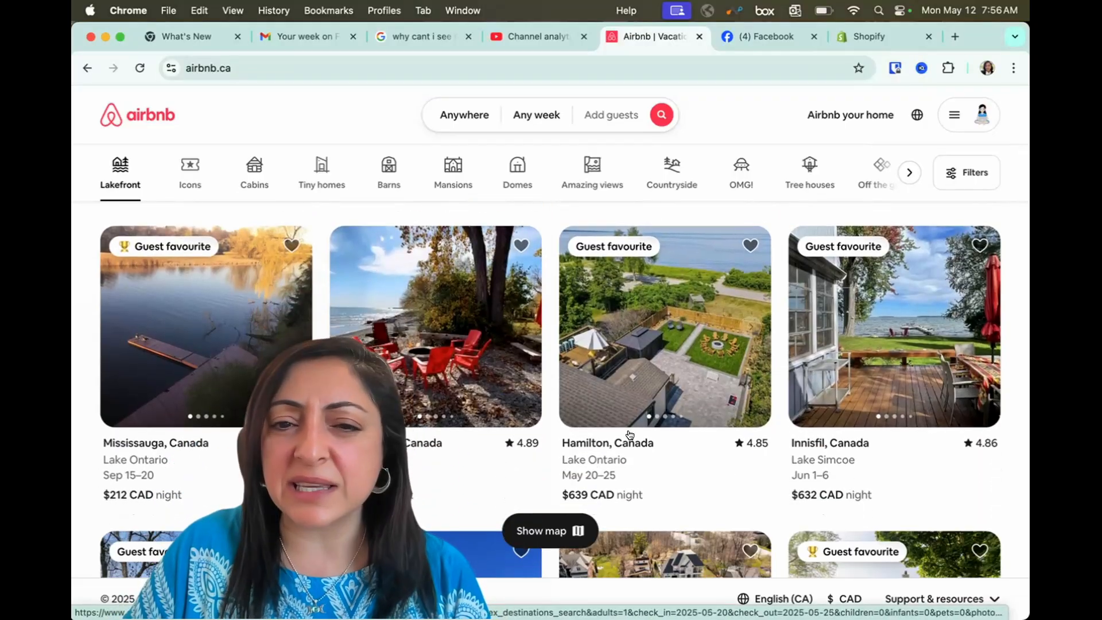
scroll(630, 434, down, 6)
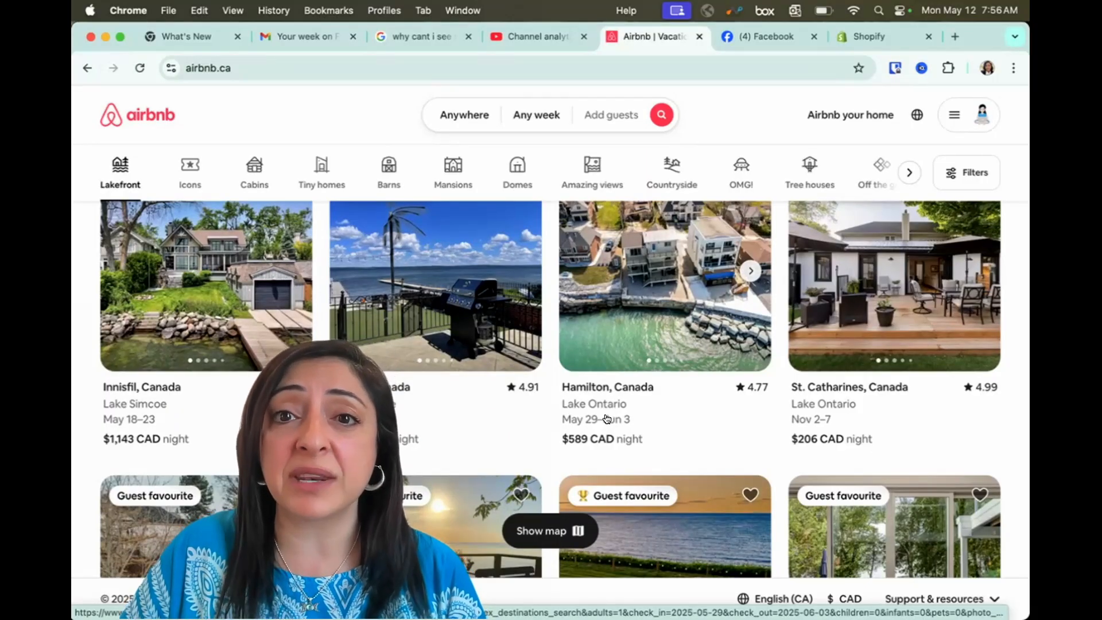
Examine the layout of the Shopify homepage for sections arranged in grids of different column widths
click(863, 33)
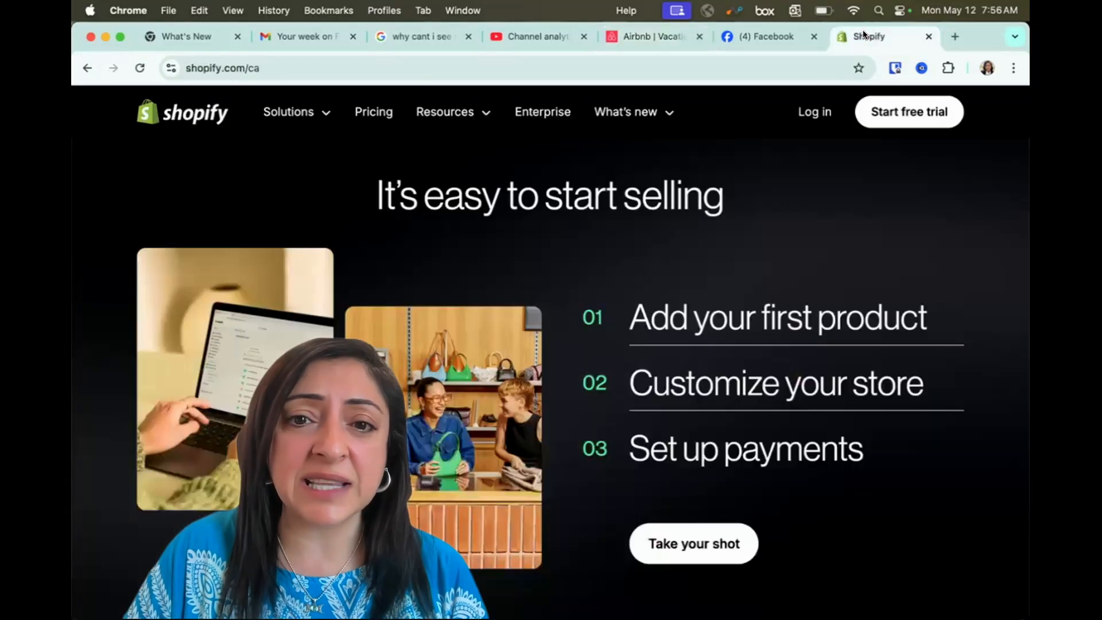
scroll(656, 325, down, 10)
scroll(656, 325, up, 10)
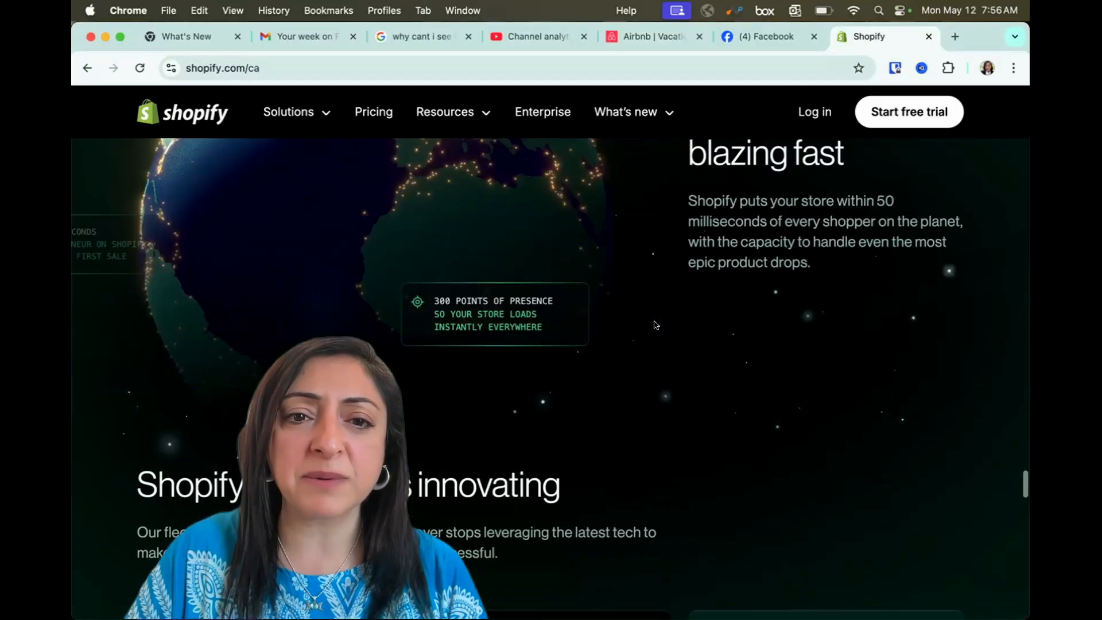
scroll(654, 318, down, 9)
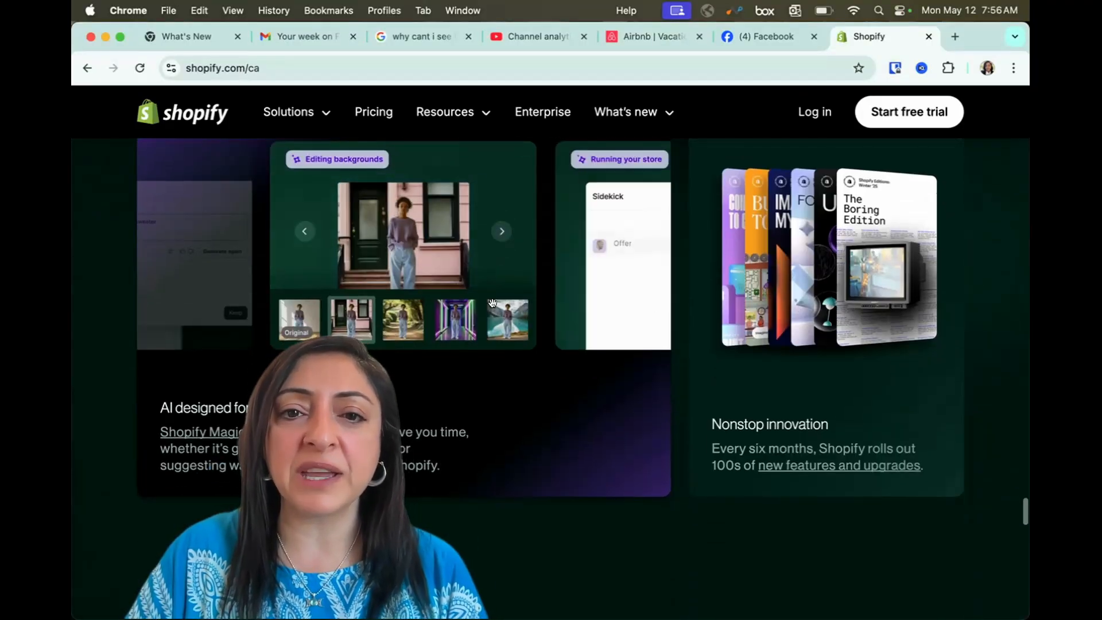
scroll(812, 420, down, 2)
scroll(811, 422, down, 15)
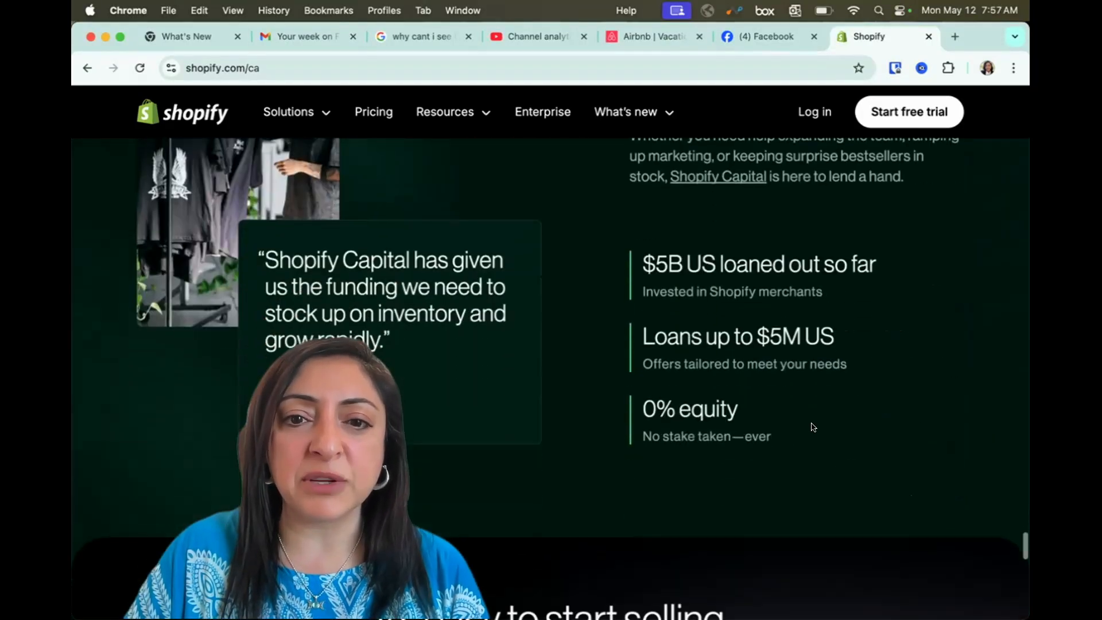
scroll(812, 427, up, 10)
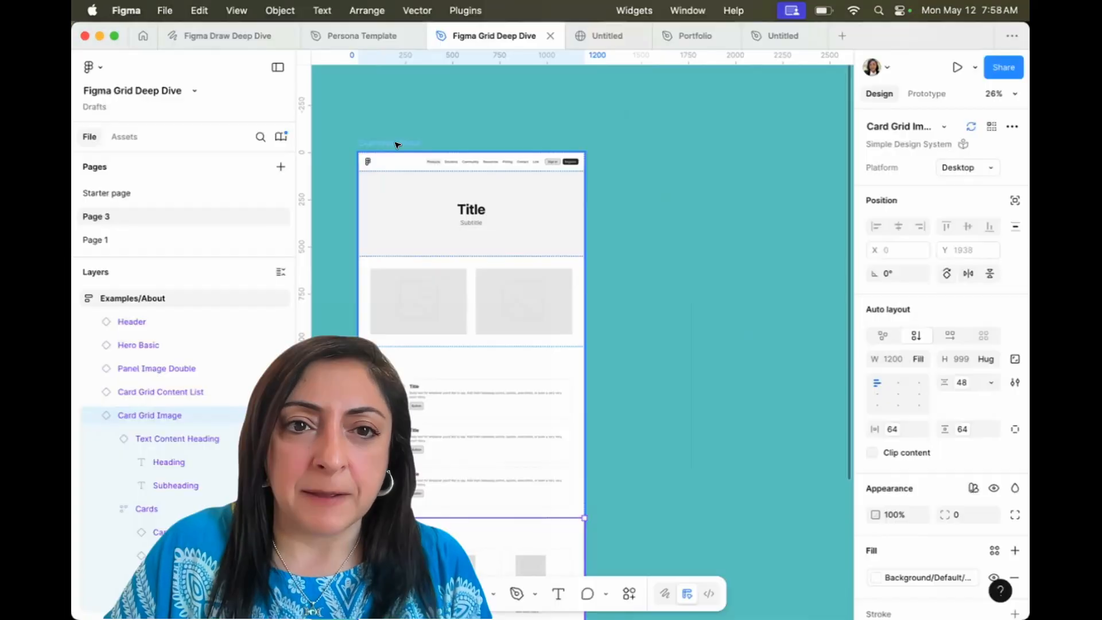
Switch back to Figma and duplicate the Examples/About frame beside the original
click(389, 141)
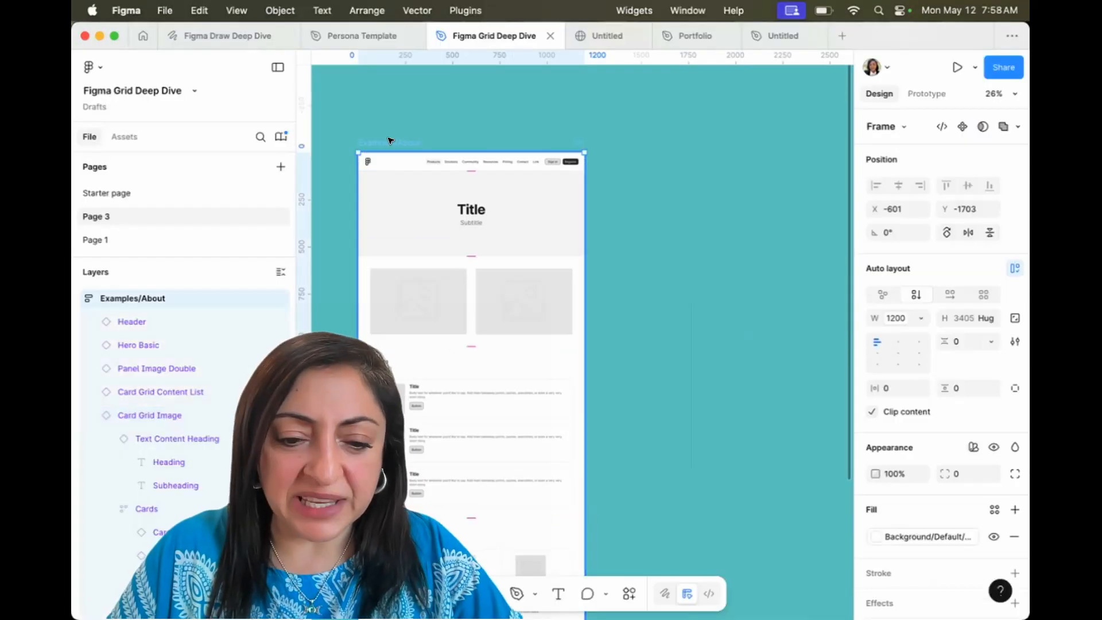
key(super+d)
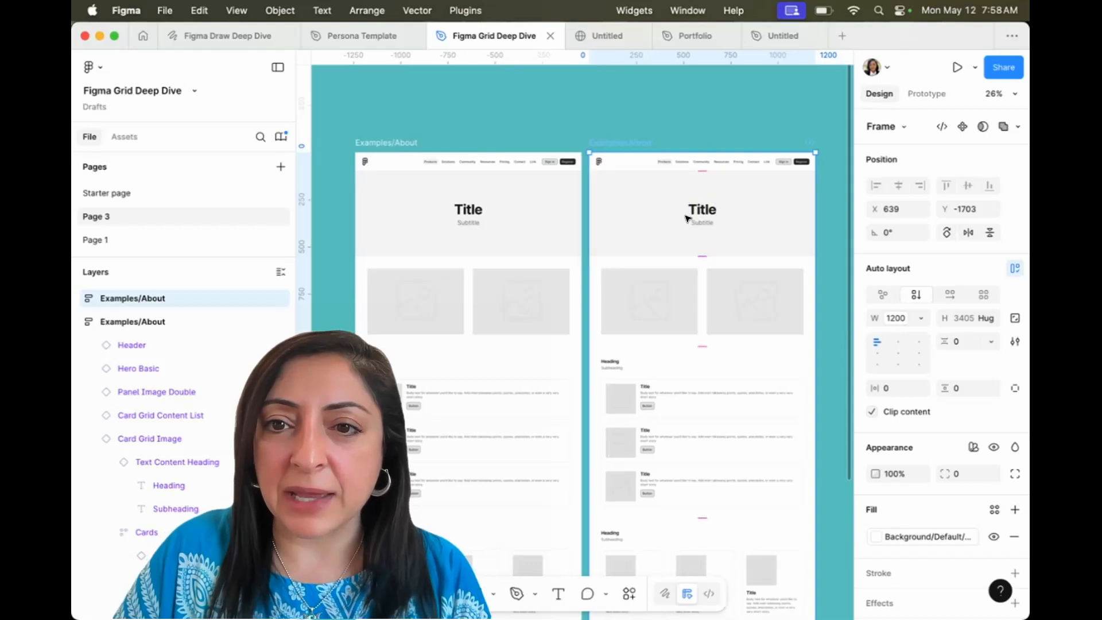
Examine the header, Hero Basic and Panel Image Double sections of the duplicated About page and their layout settings
scroll(687, 219, right, 3)
scroll(687, 197, up, 5)
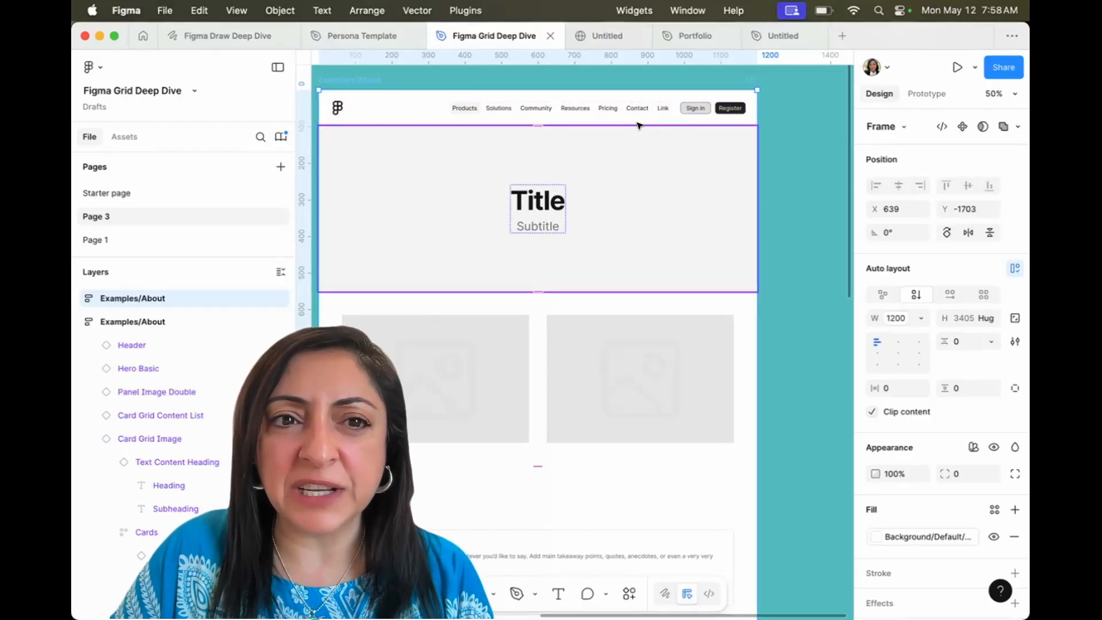
scroll(639, 125, left, 2)
click(485, 114)
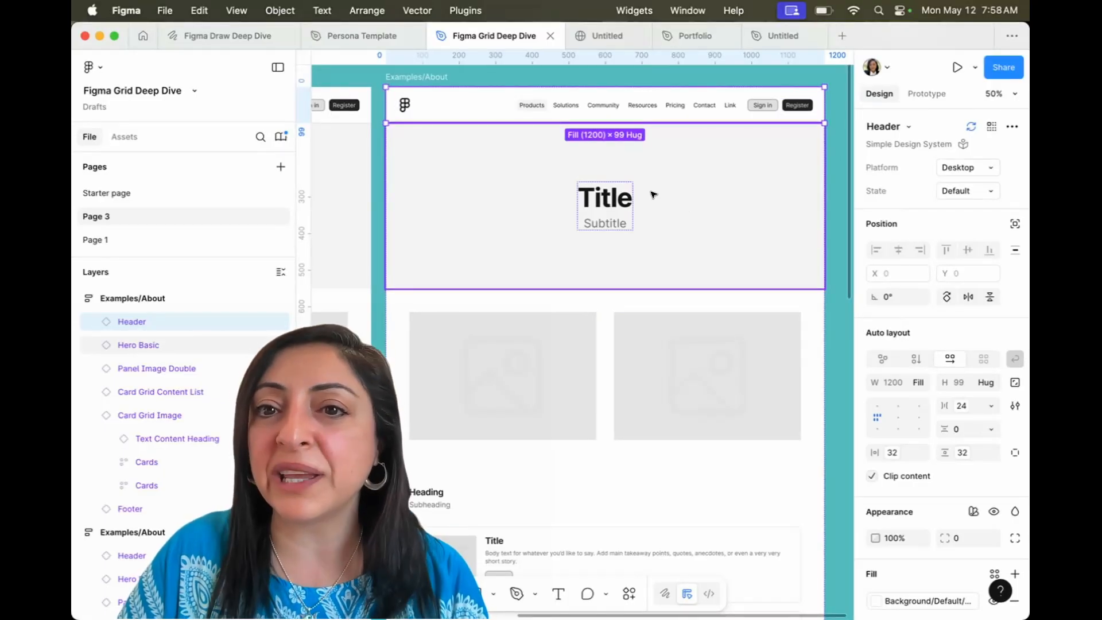
click(737, 181)
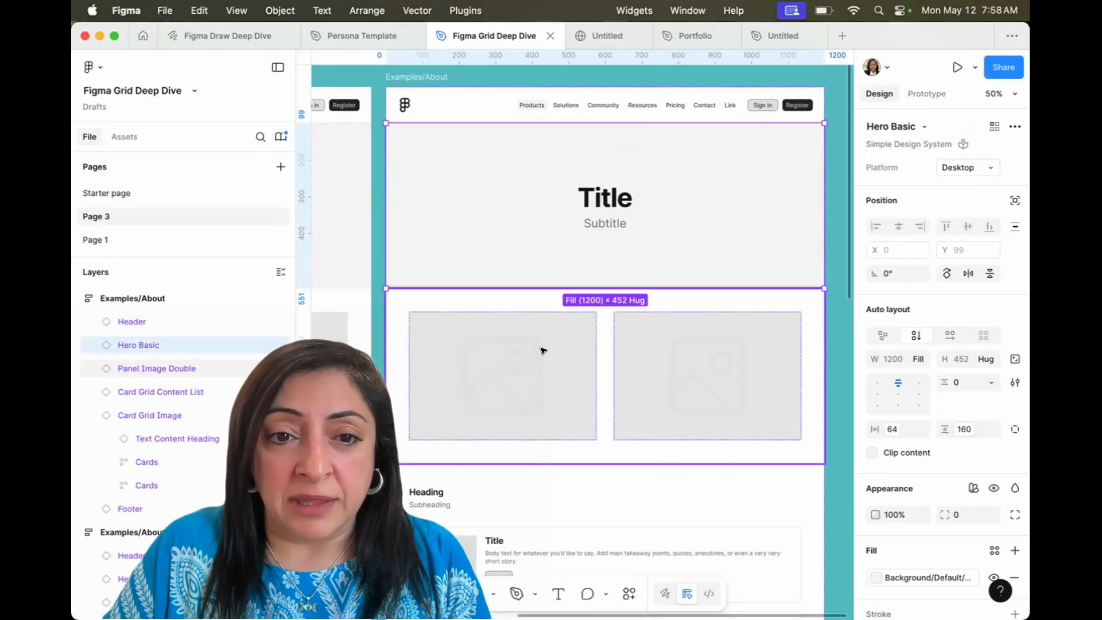
click(543, 350)
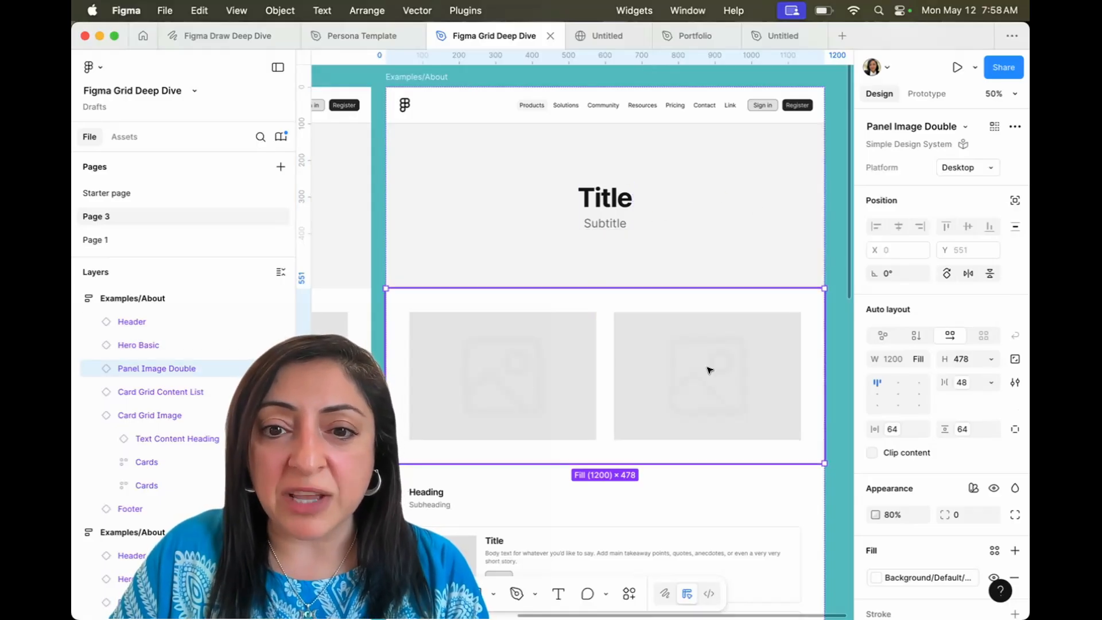
click(710, 206)
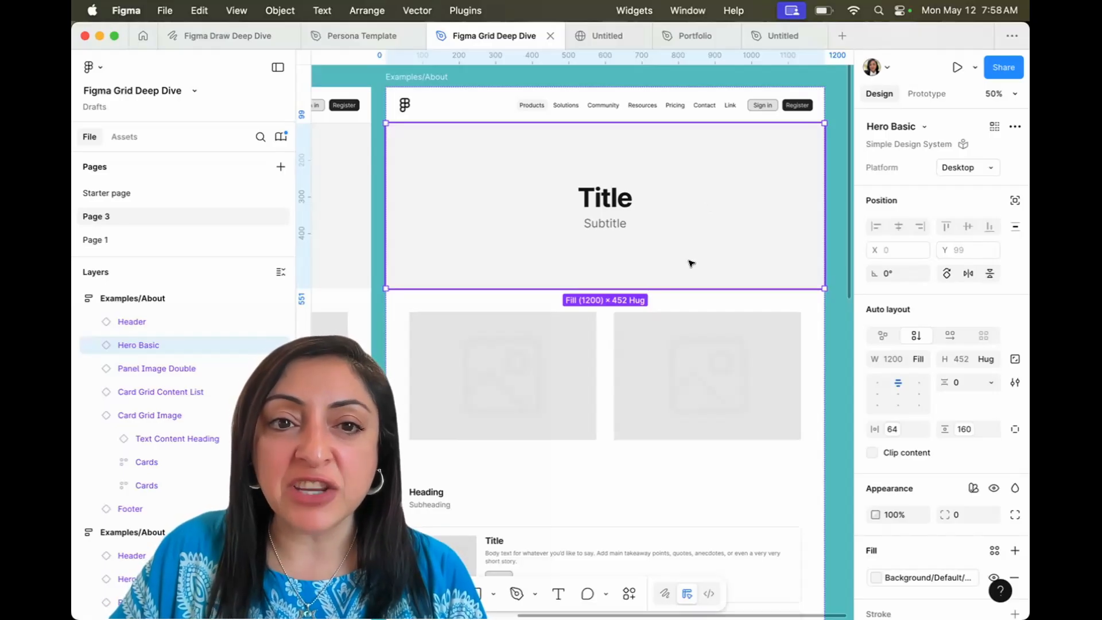
Draw a frame about 1200 × 855 below the duplicated page's header and give it a 2 × 2 grid auto layout
key(f)
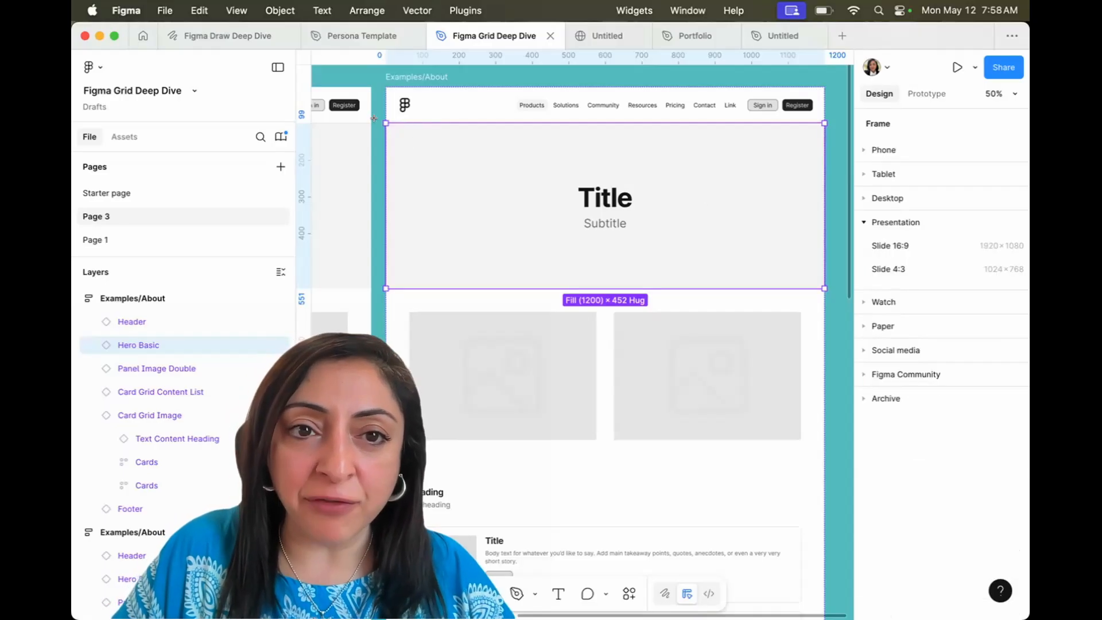
mouse_move(379, 117)
mouse_down()
mouse_move(448, 266)
mouse_move(516, 356)
mouse_move(679, 478)
mouse_move(817, 432)
mouse_up()
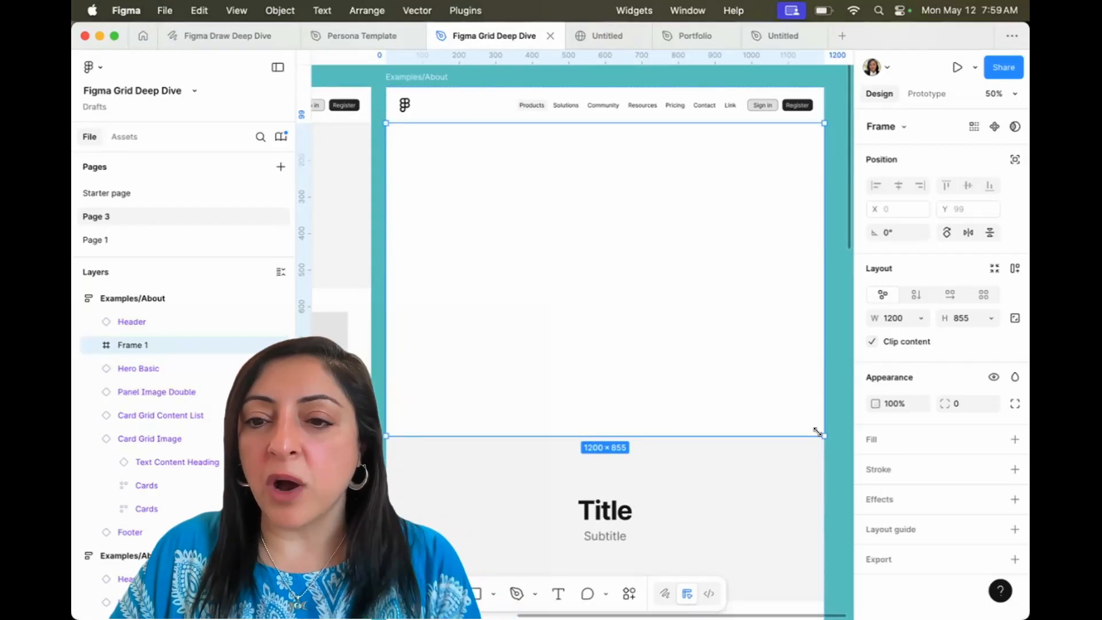
click(984, 294)
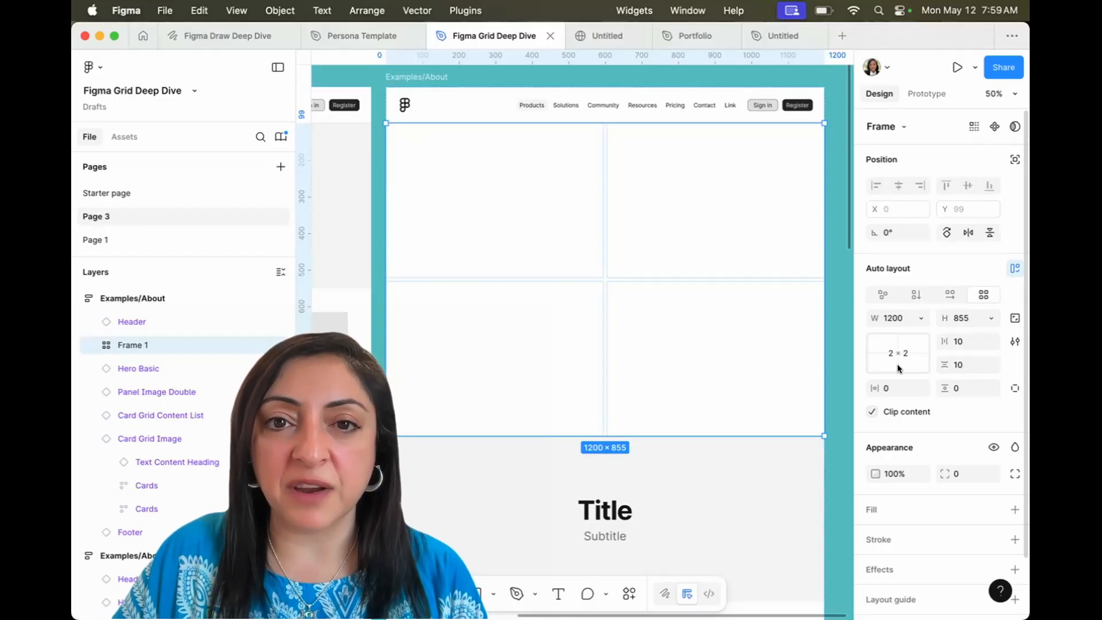
Move the Hero Basic section into the new grid frame and stretch it across both columns of the first row
click(688, 473)
scroll(688, 473, down, 4)
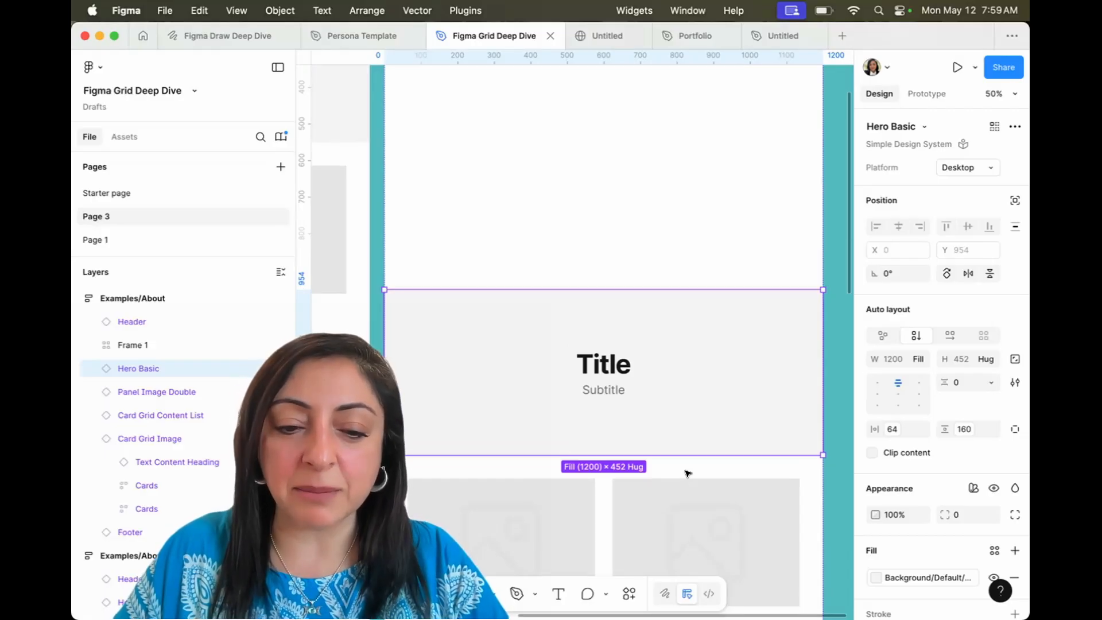
key(Delete)
scroll(687, 469, up, 3)
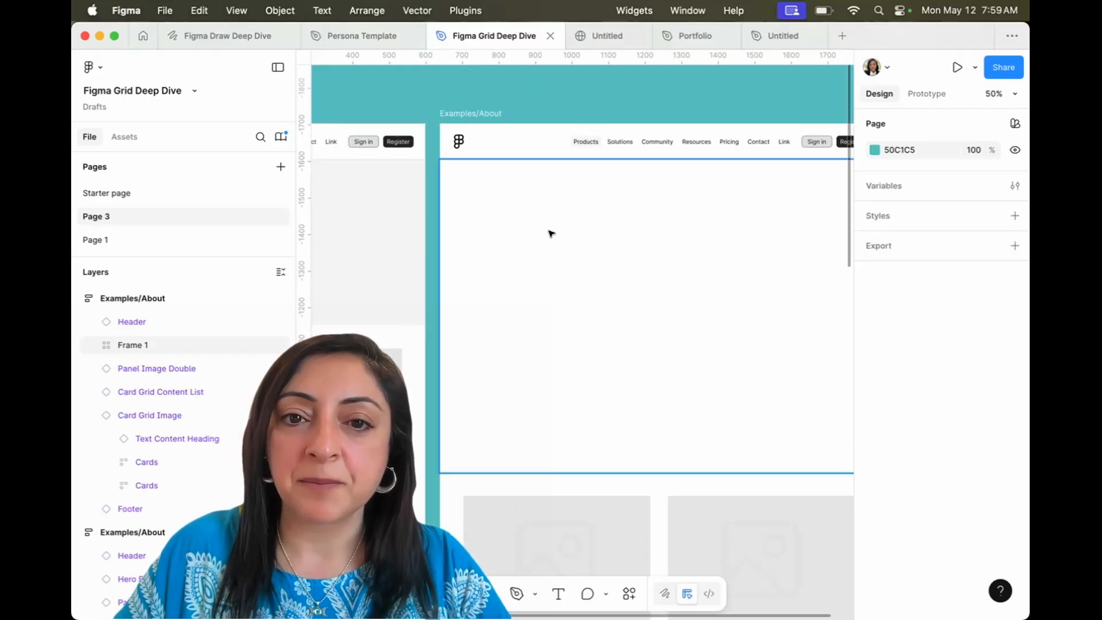
key(ctrl+z)
key(ctrl+z)
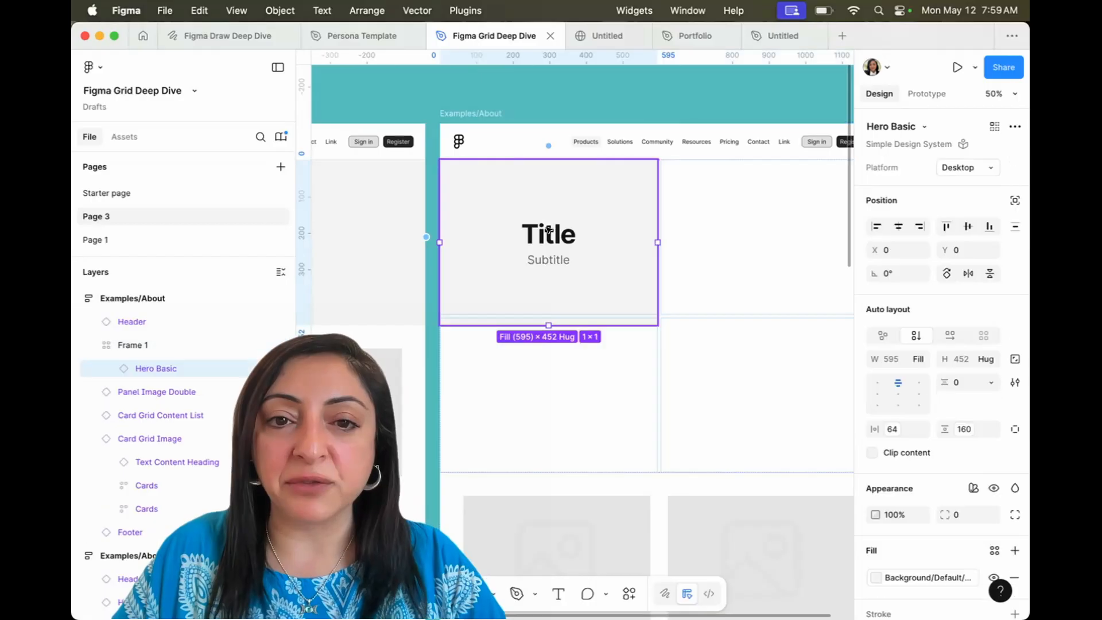
scroll(548, 230, down, 1)
drag(597, 208, 809, 199)
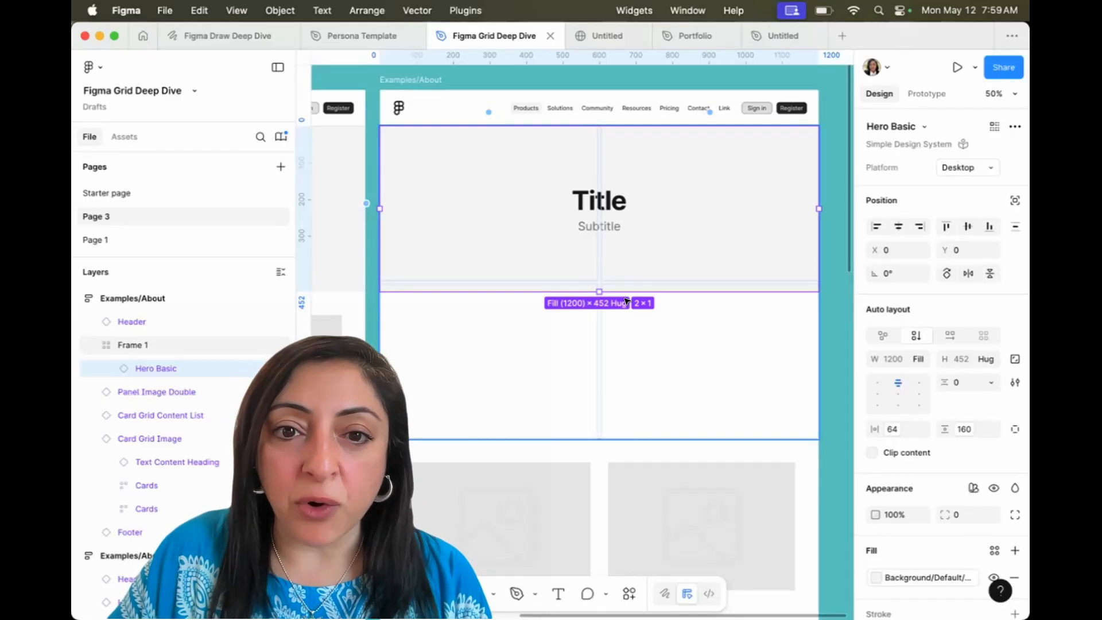
Resize the grid's first row to a height of 452 to match the hero section
scroll(627, 300, left, 2)
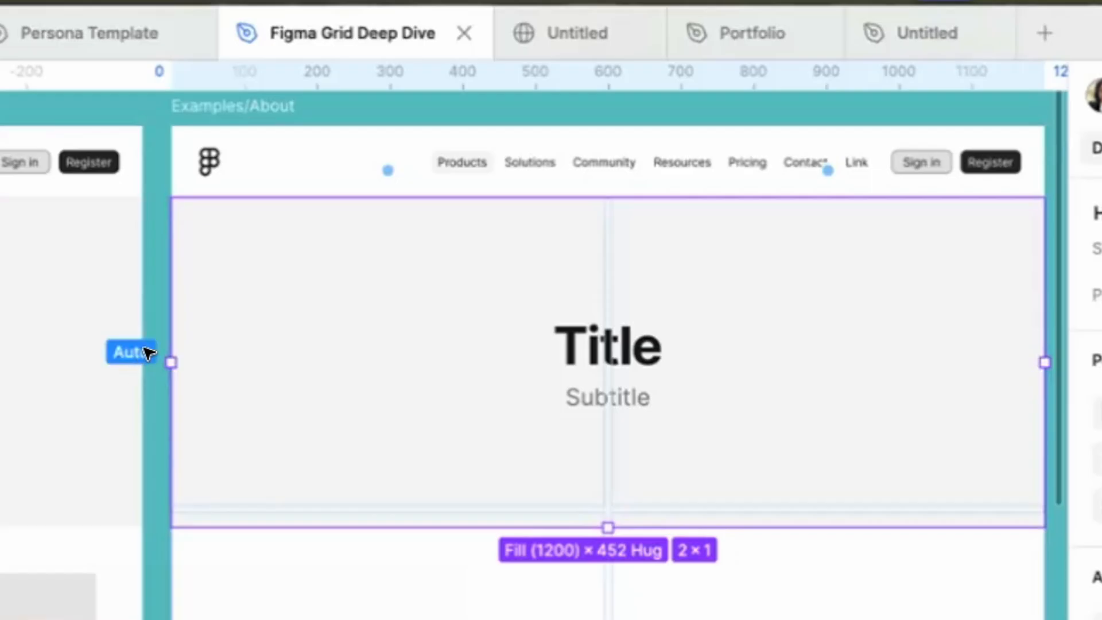
click(145, 348)
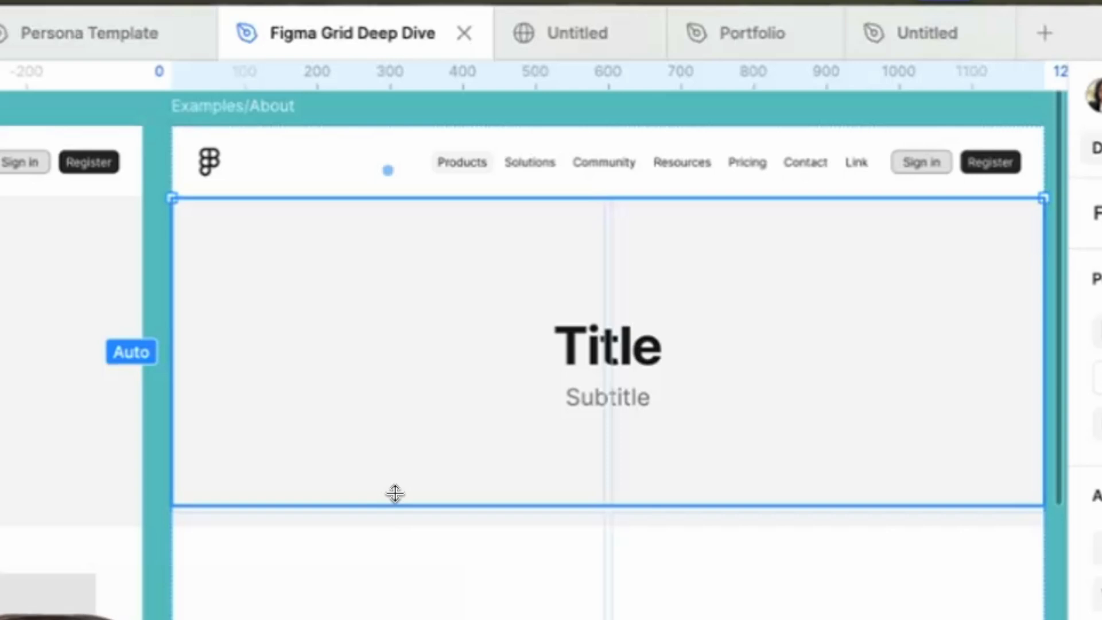
drag(395, 494, 404, 527)
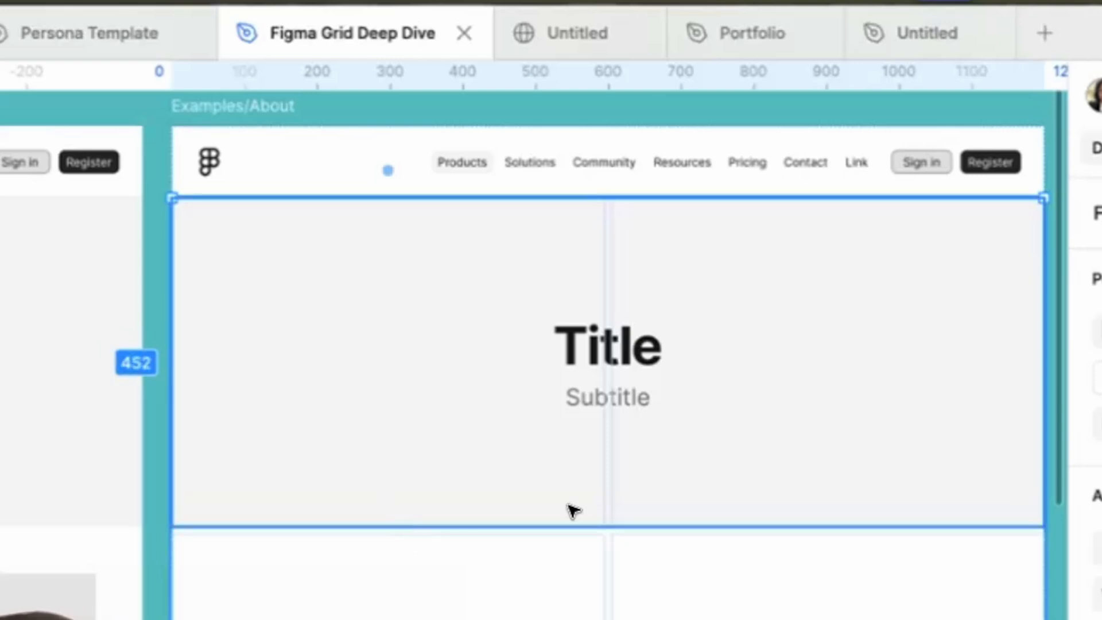
Move the first placeholder image from Panel Image Double into the grid's second row and duplicate it into the neighbouring cell
scroll(459, 374, down, 5)
scroll(456, 374, right, 3)
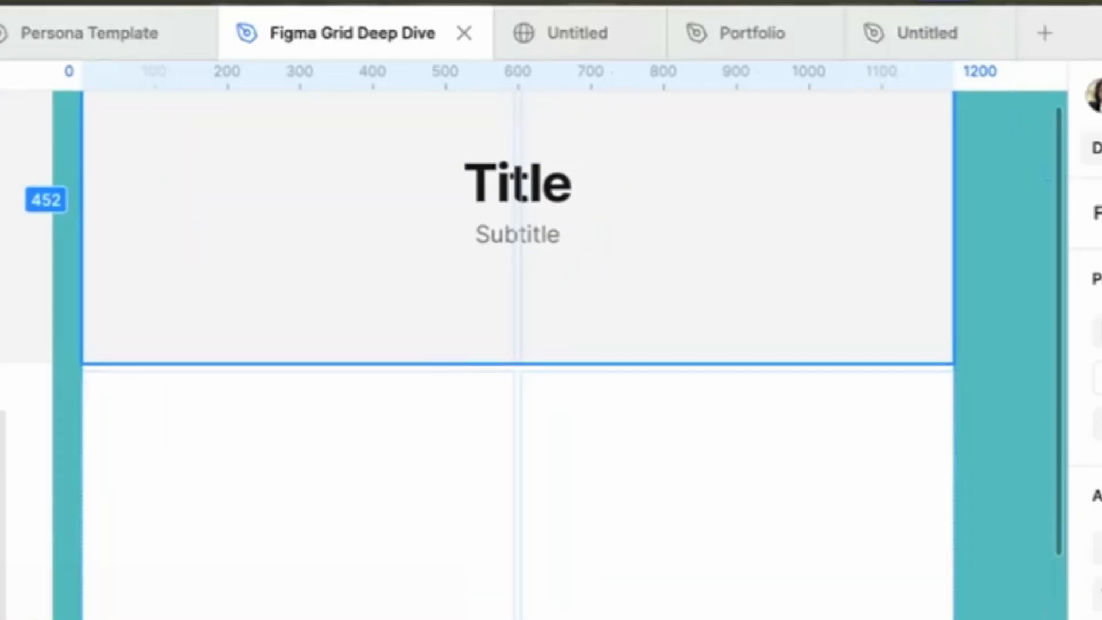
double_click(519, 461)
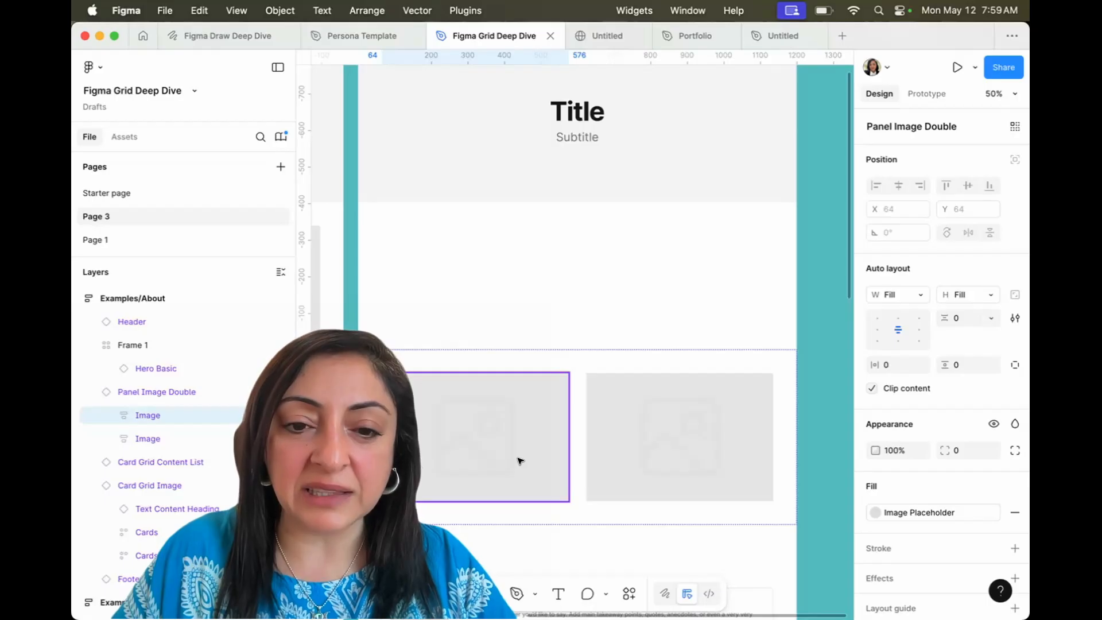
key(super+shift+h)
click(443, 263)
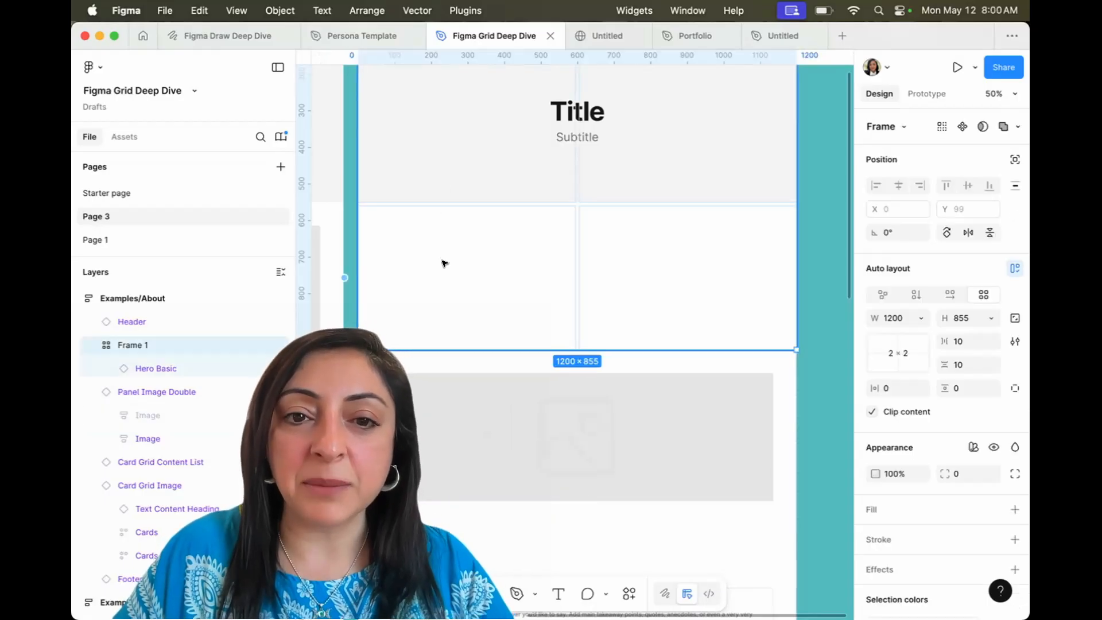
key(super+v)
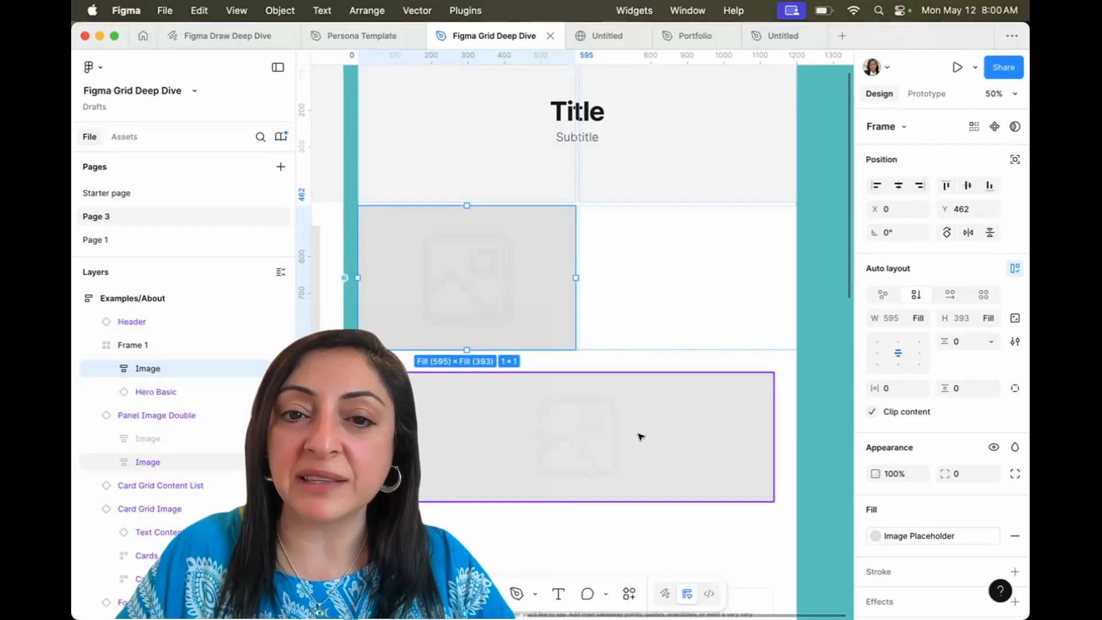
key(super+d)
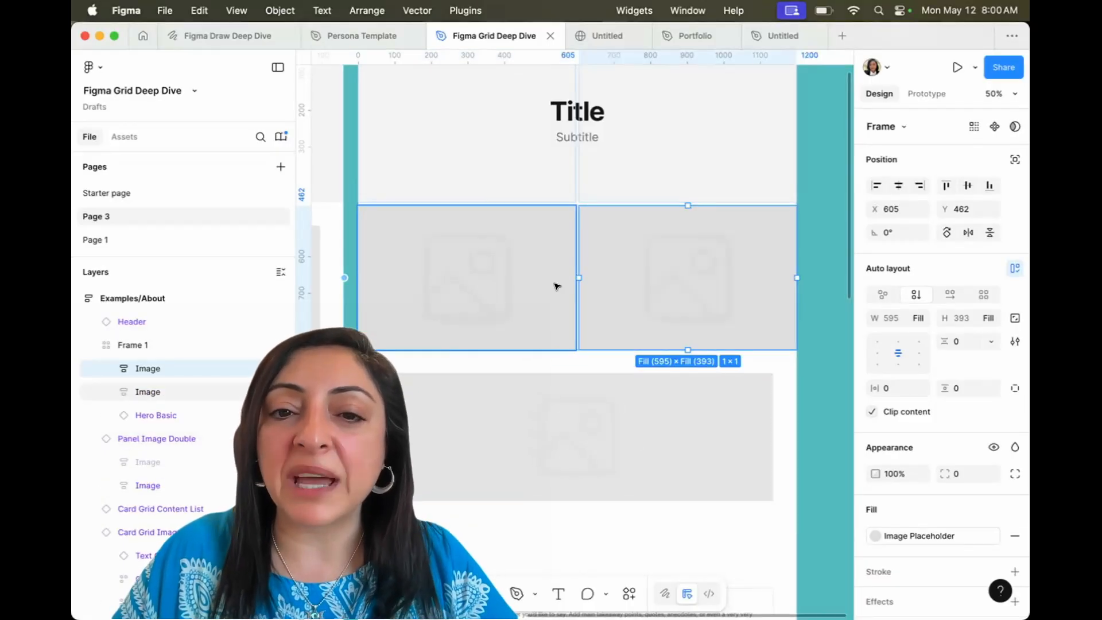
Delete the original Panel Image Double section below the grid and select the grid frame to check its layout
click(605, 419)
scroll(606, 421, down, 3)
key(Delete)
scroll(605, 421, up, 5)
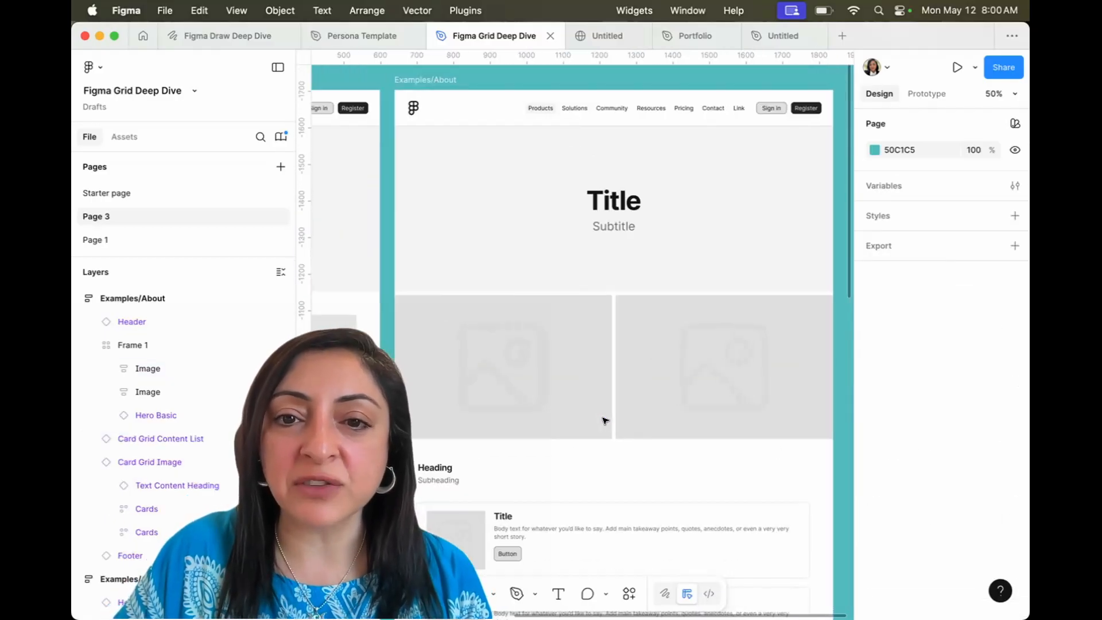
click(620, 264)
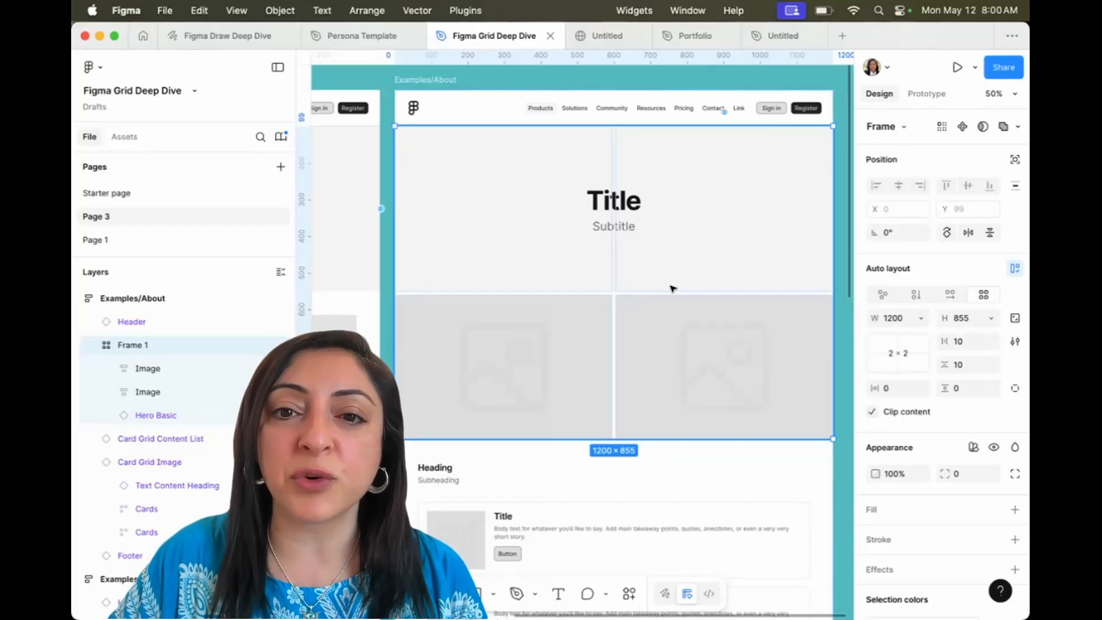
scroll(582, 314, right, 2)
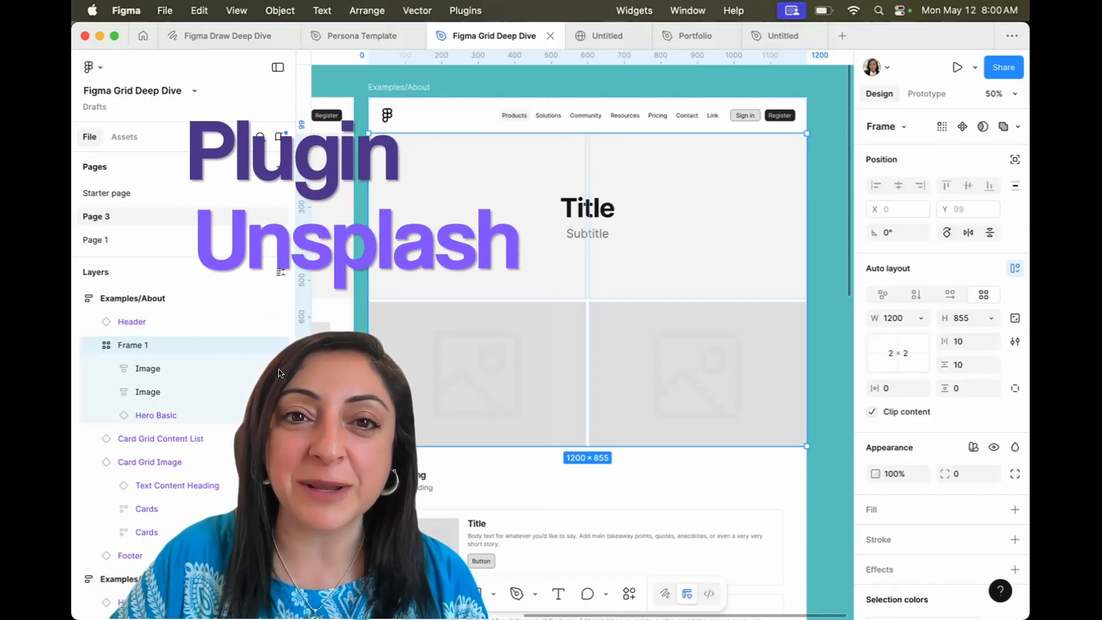
Run the Unsplash plugin and browse its food photos with the Hero Basic section selected
click(629, 594)
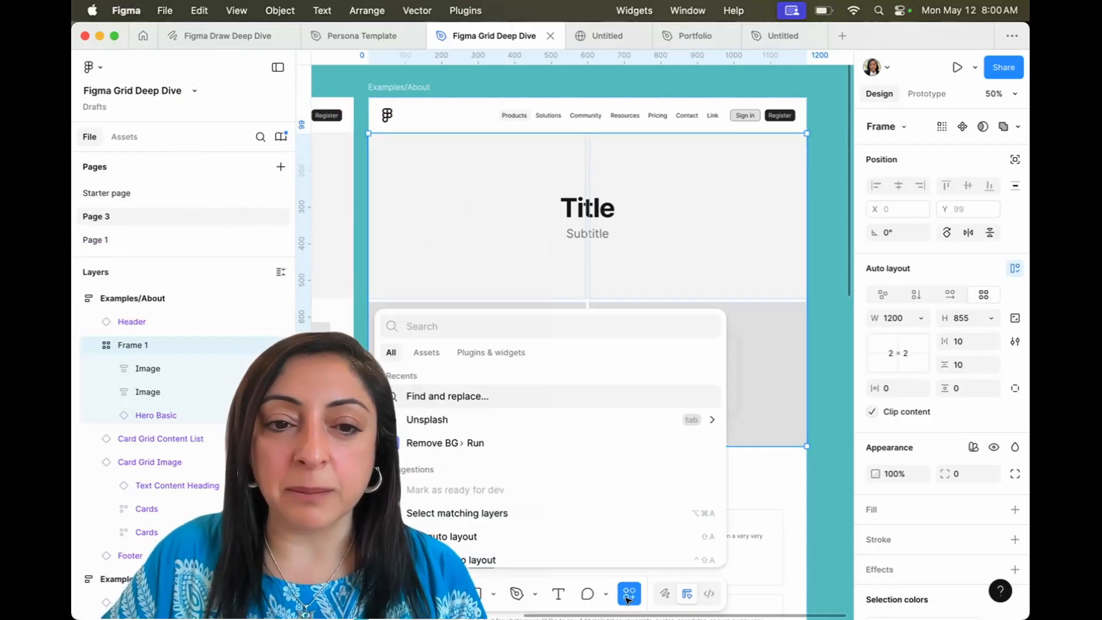
click(439, 418)
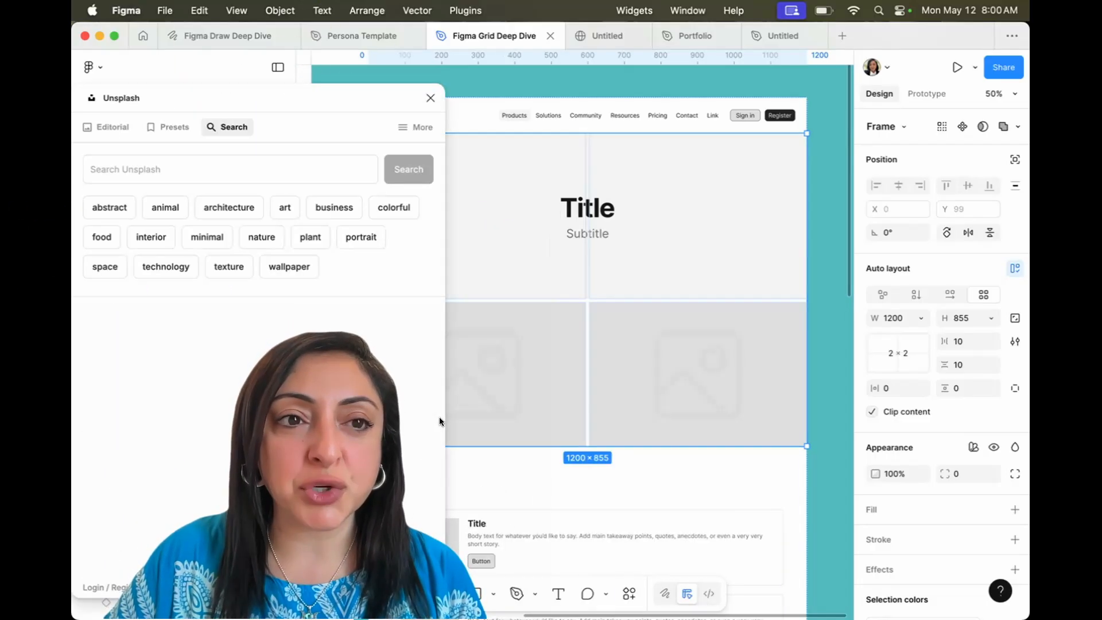
click(677, 250)
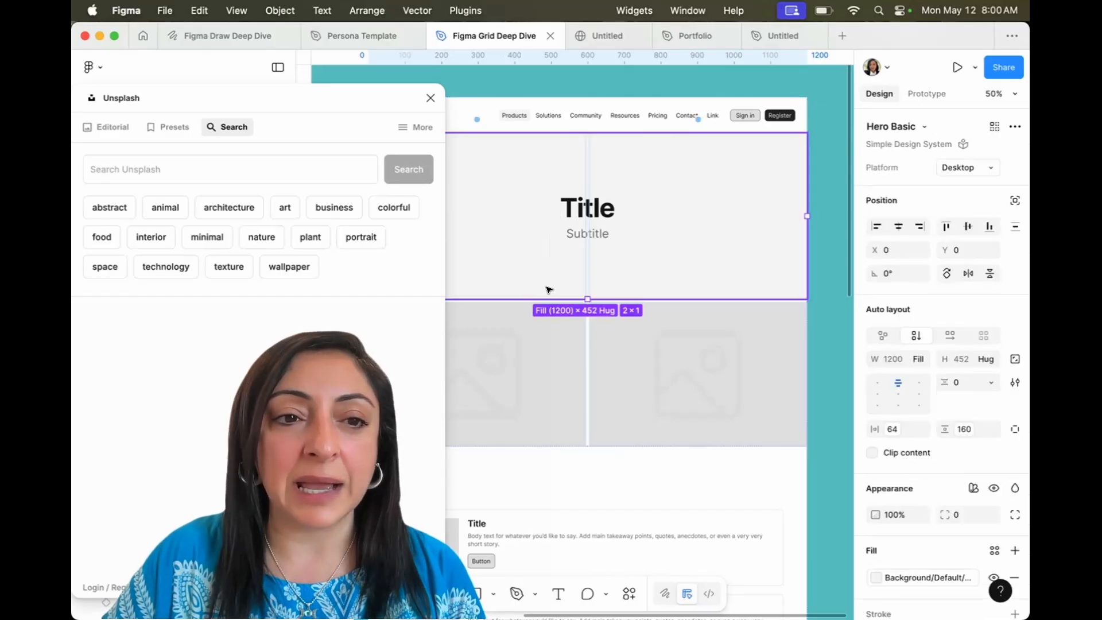
scroll(672, 253, left, 3)
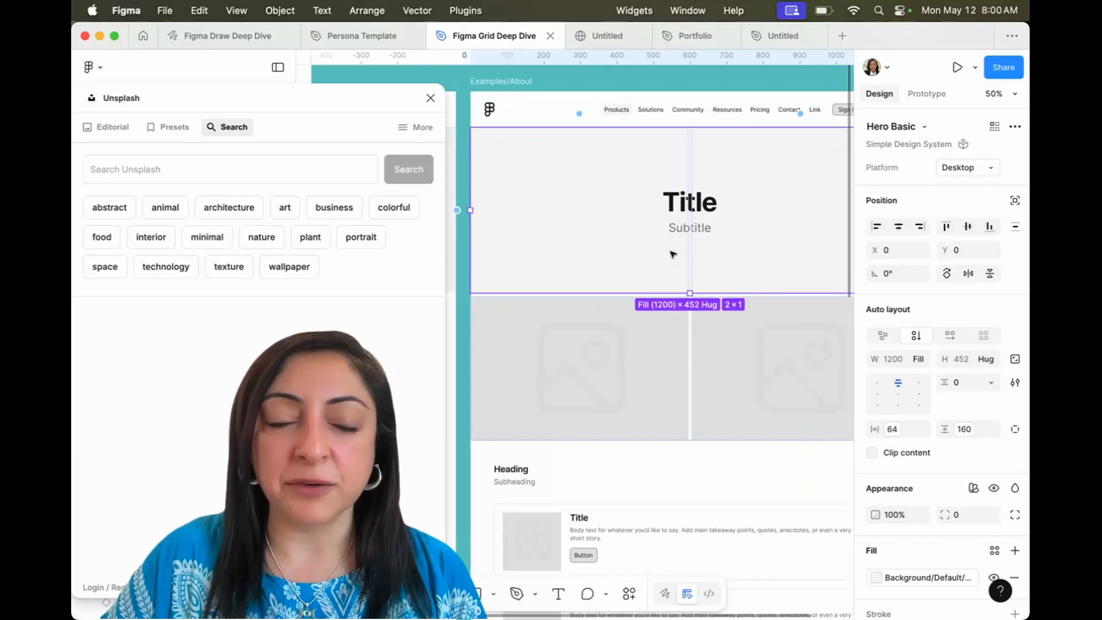
click(102, 237)
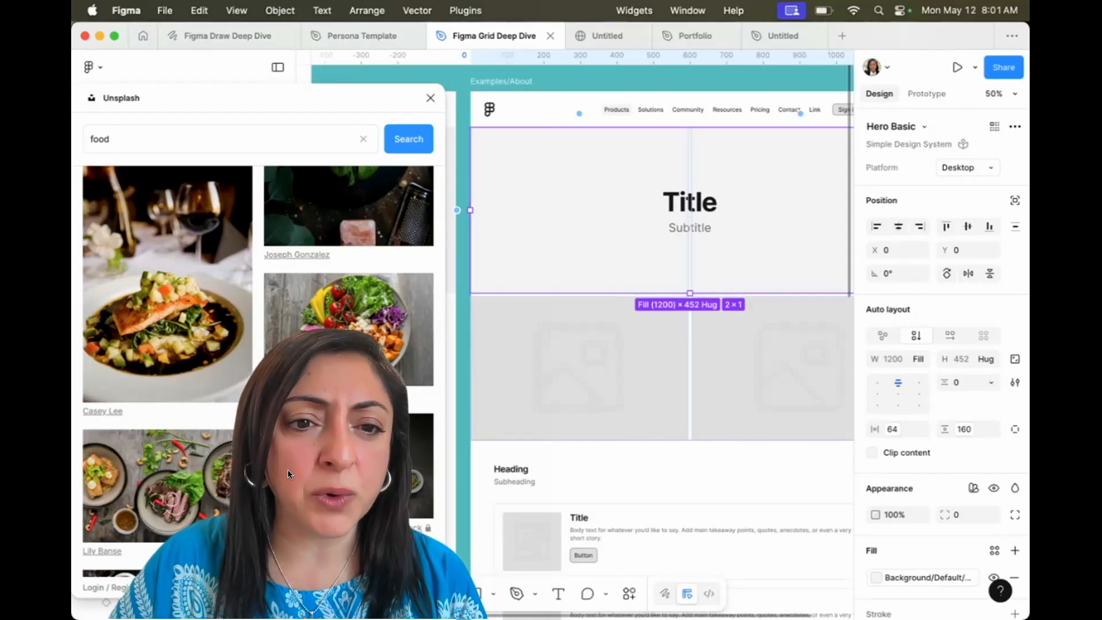
scroll(287, 469, down, 5)
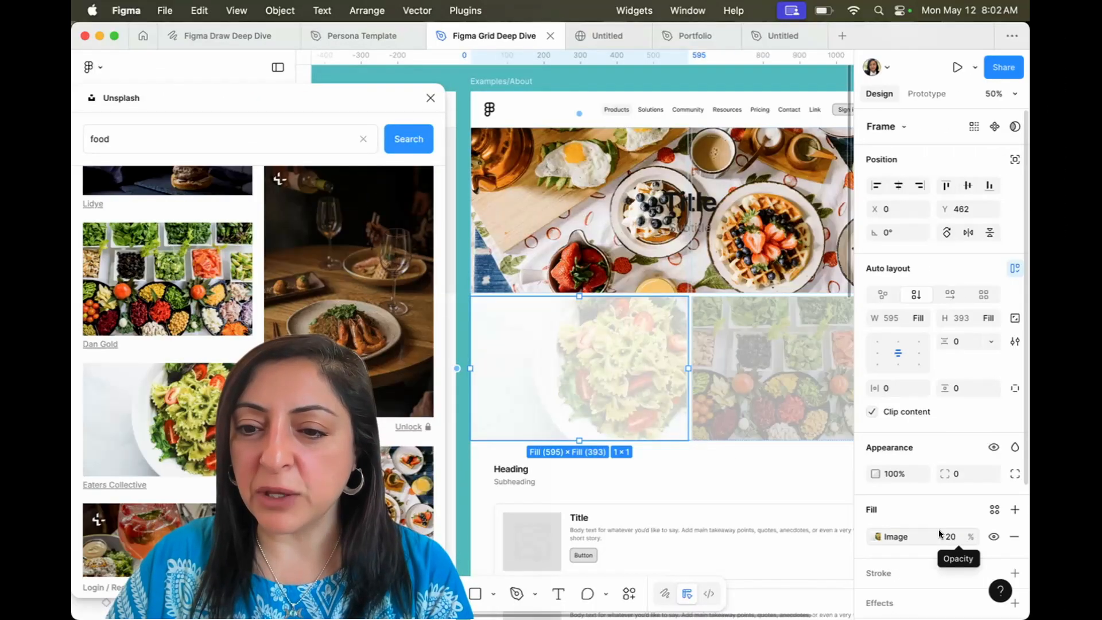
Set the image fill opacity of the pasta salad cell to 100%
click(951, 538)
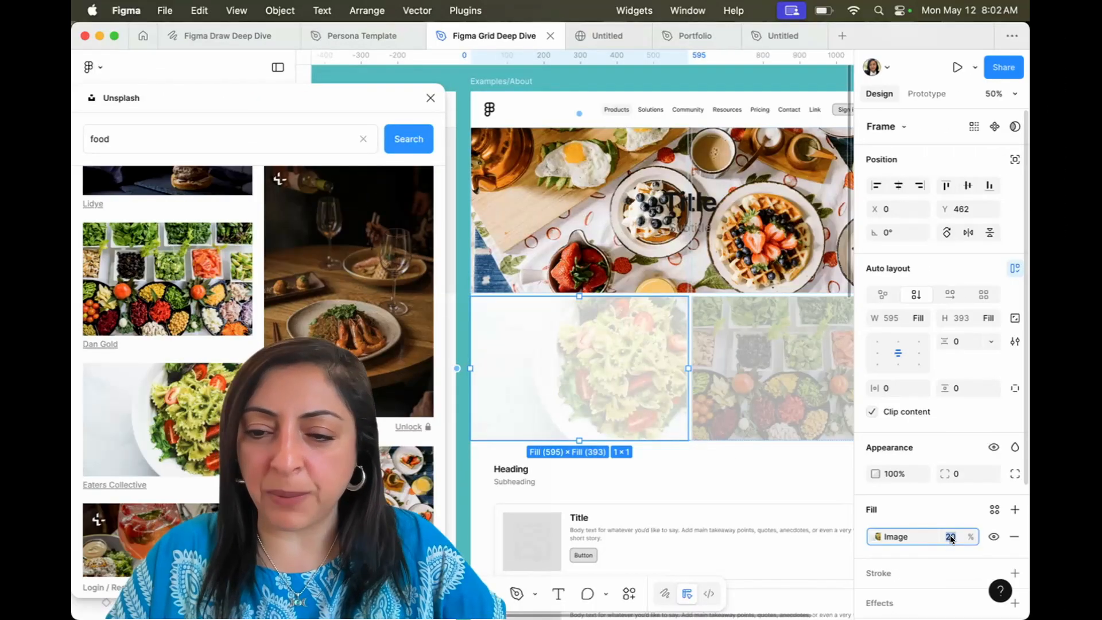
text(100)
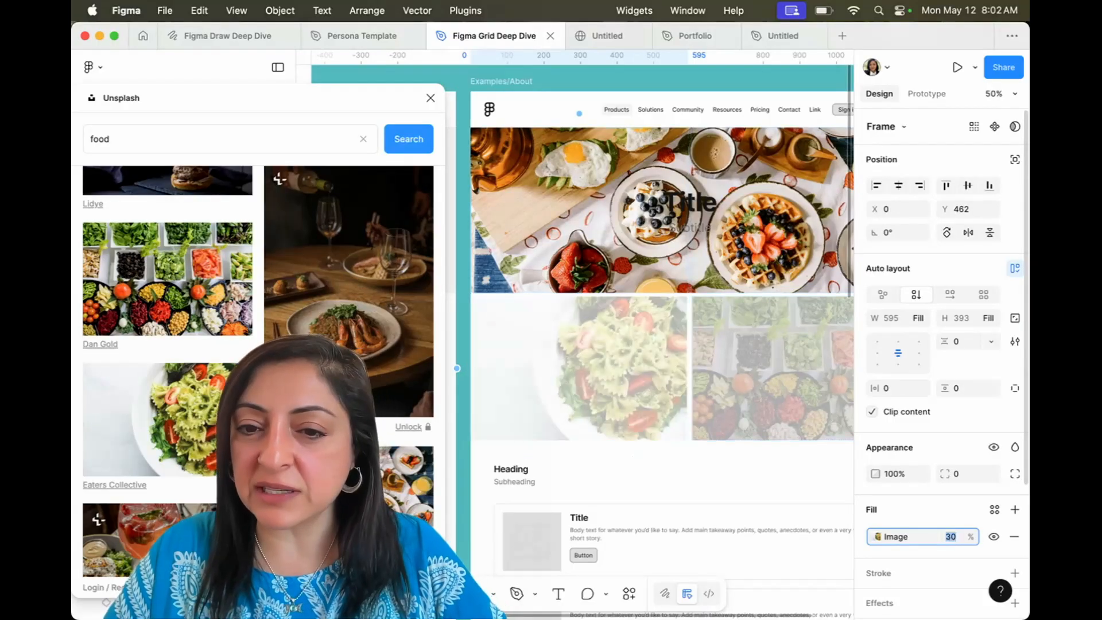
key(Return)
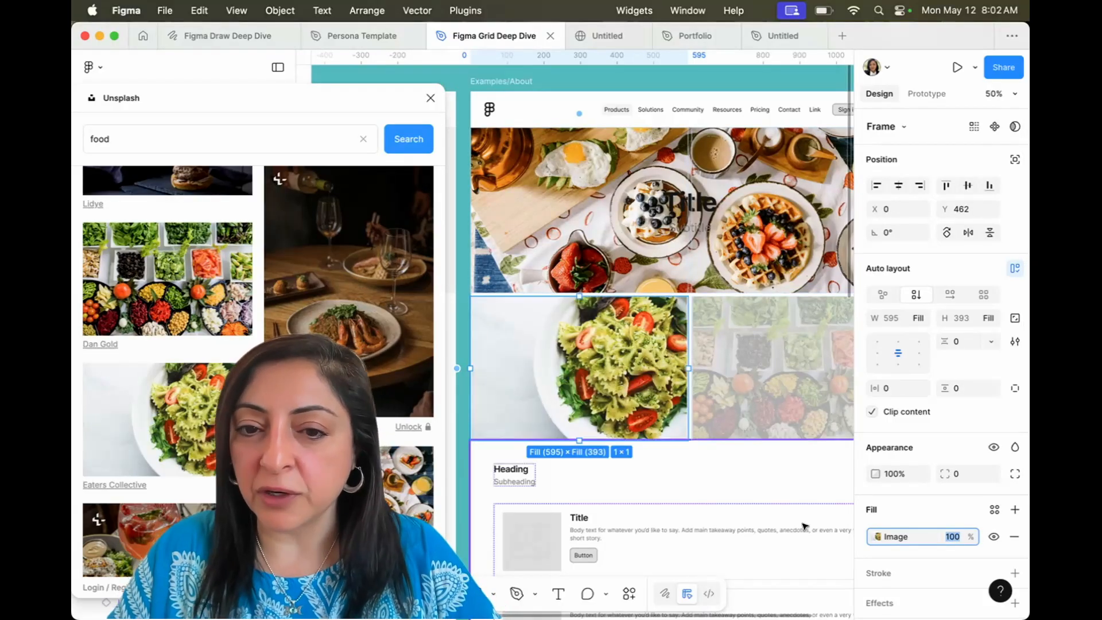
Remove the Slate/200 fill from the vegetable image cell and set its image fill opacity to 100%
click(778, 385)
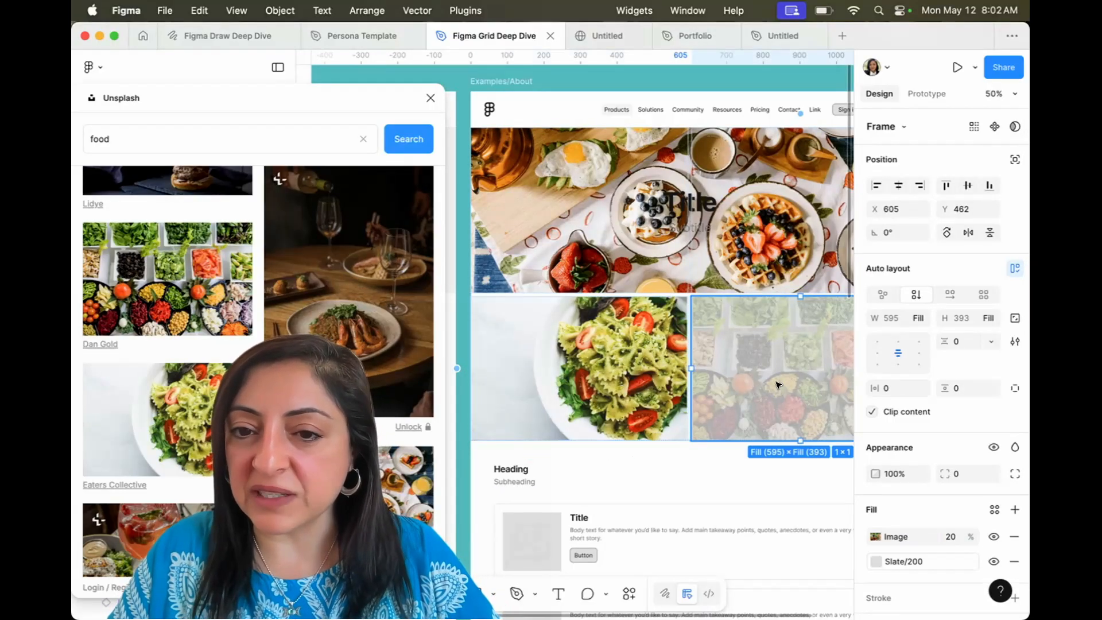
click(1014, 562)
click(944, 537)
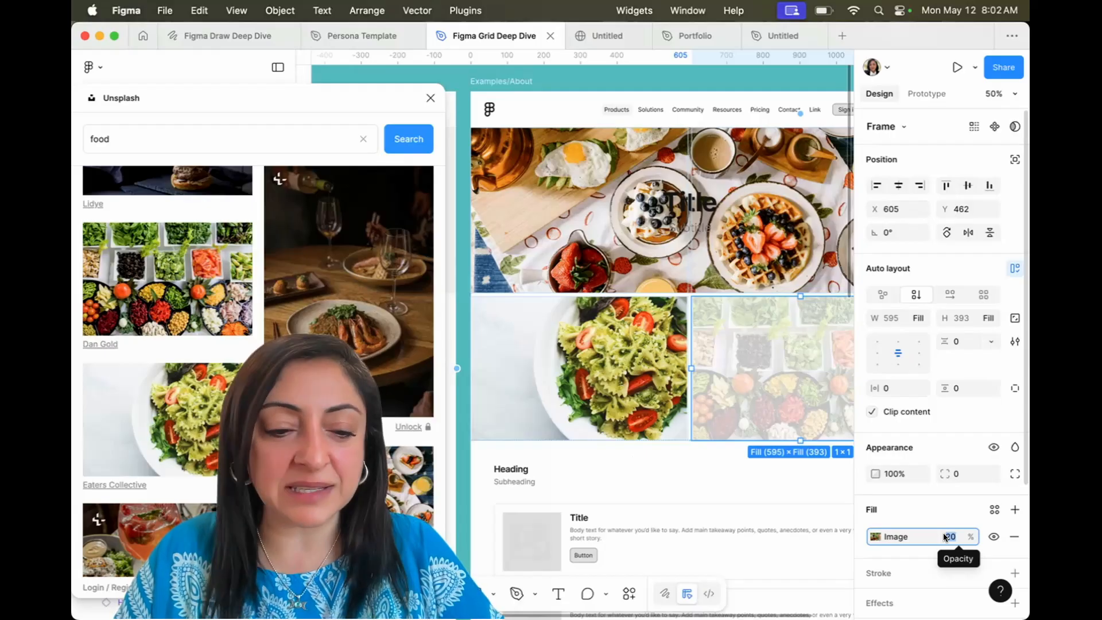
key(shift+Up)
key(shift+Up)
key(shift+Up)
key(shift+Up)
key(shift+Up)
key(shift+Up)
key(shift+Up)
key(shift+Up)
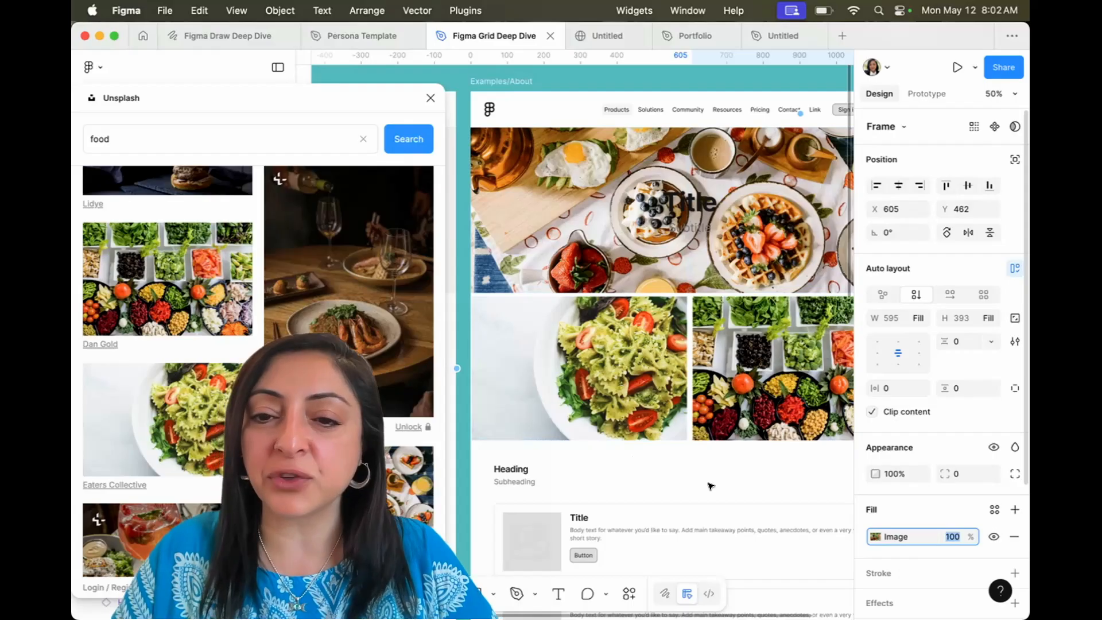
Examine the Card Grid Image section on the About page and its two Cards rows
click(734, 474)
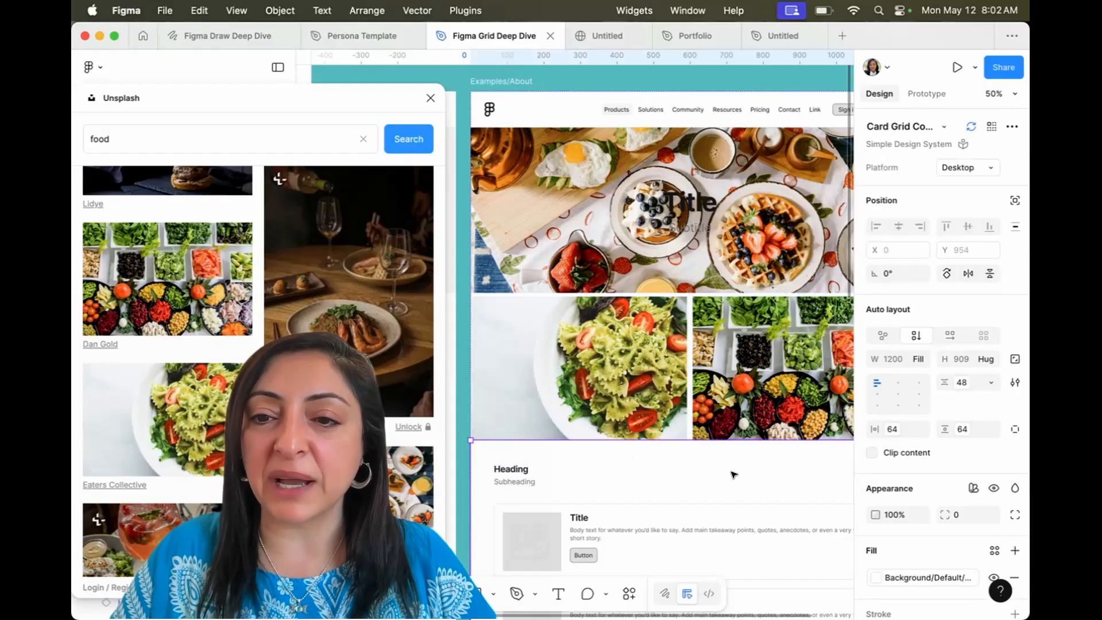
scroll(733, 475, right, 1)
scroll(734, 474, up, 1)
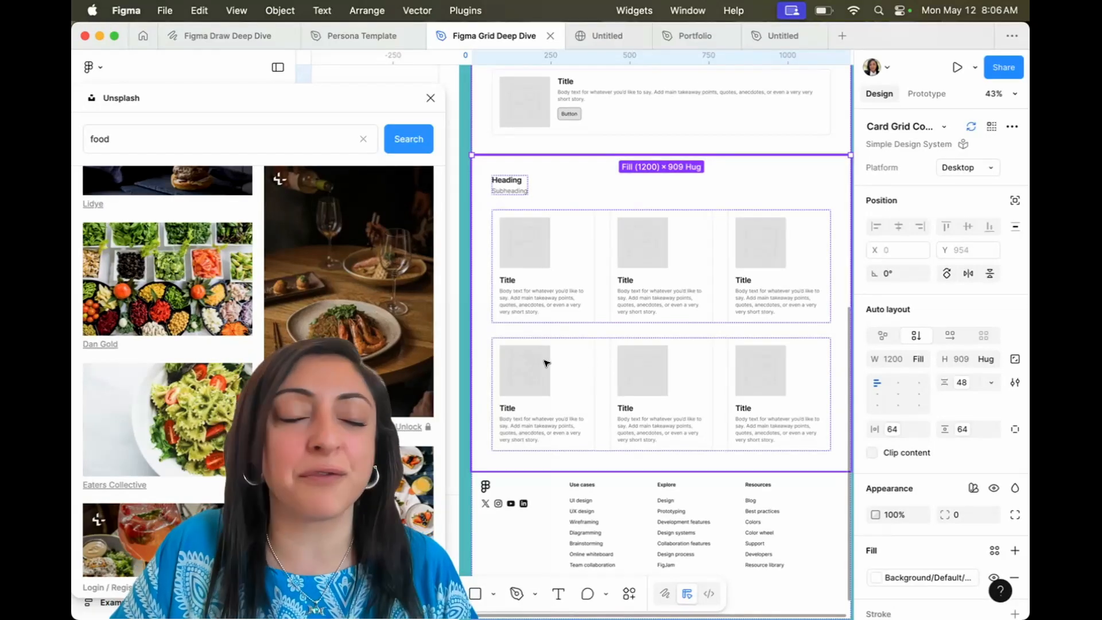
scroll(545, 363, down, 3)
scroll(544, 363, right, 2)
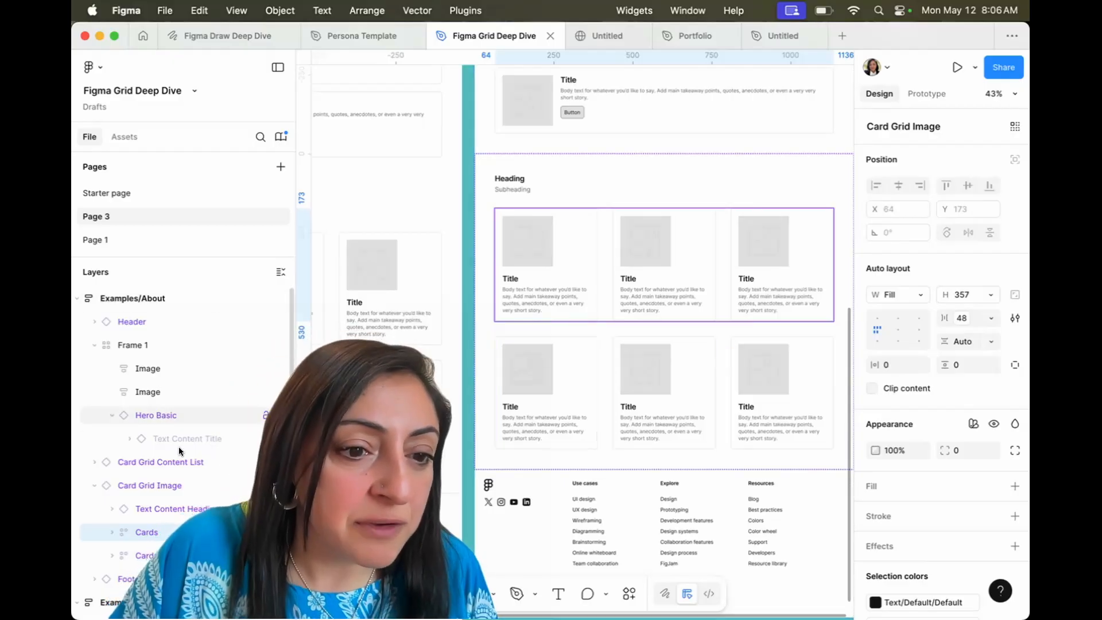
scroll(178, 451, down, 4)
scroll(178, 451, down, 1)
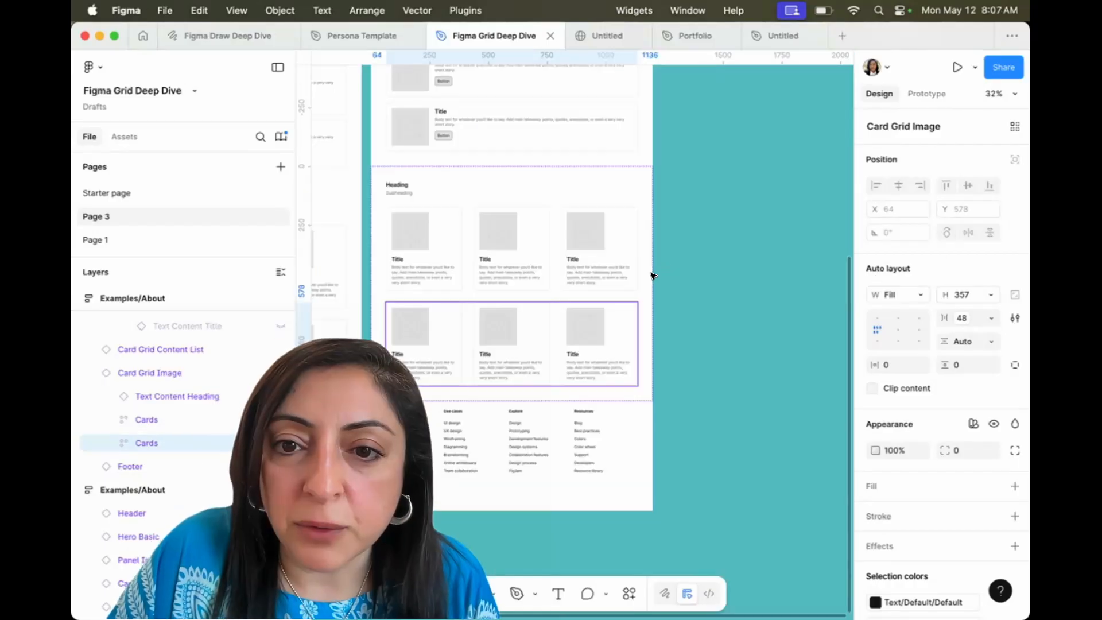
Test how the Card Grid Image section reflows by narrowing it to about 588 px wide, and restore its full width
click(649, 476)
click(649, 297)
drag(649, 297, 503, 297)
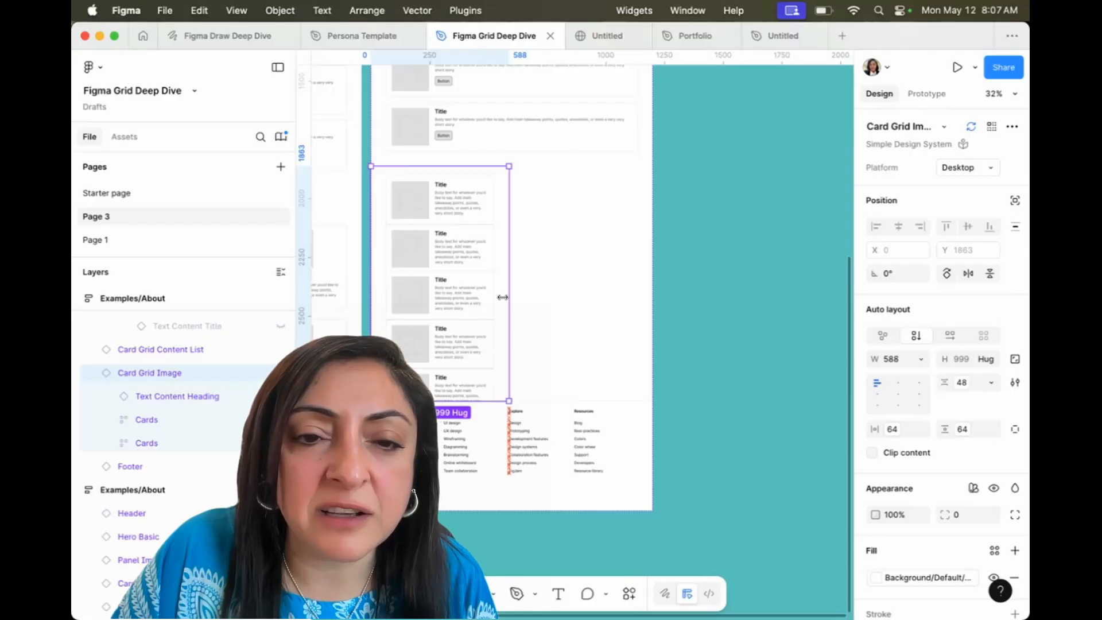
scroll(503, 297, up, 5)
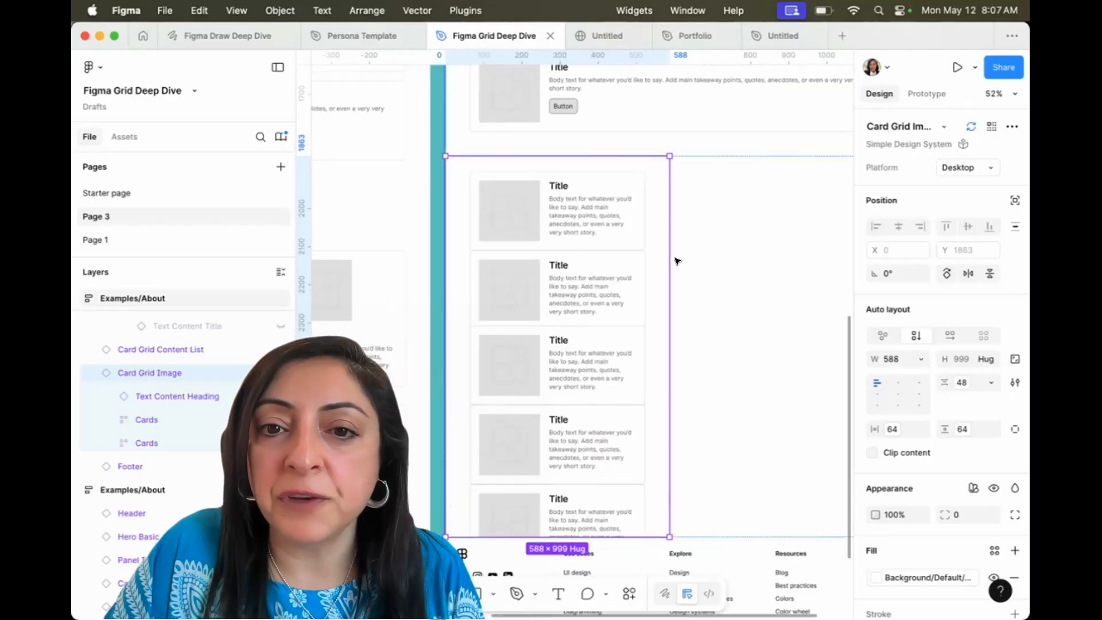
drag(670, 261, 714, 341)
scroll(717, 342, left, 10)
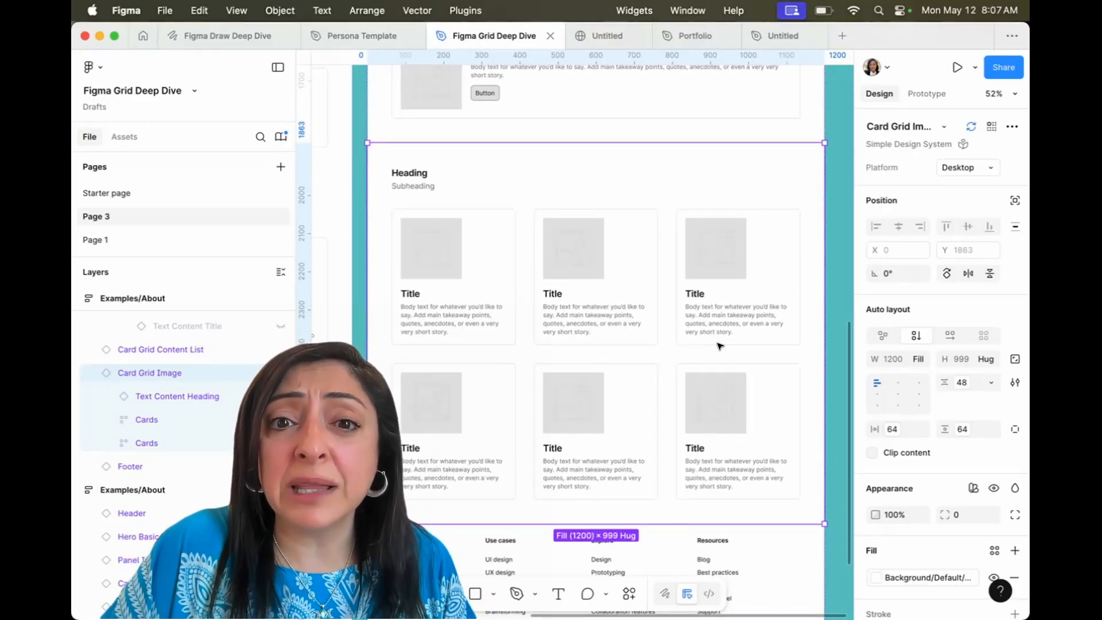
Duplicate the Card Grid Image section onto the canvas beside the About page and add an empty 1200 × 999 frame next to the copy
click(464, 291)
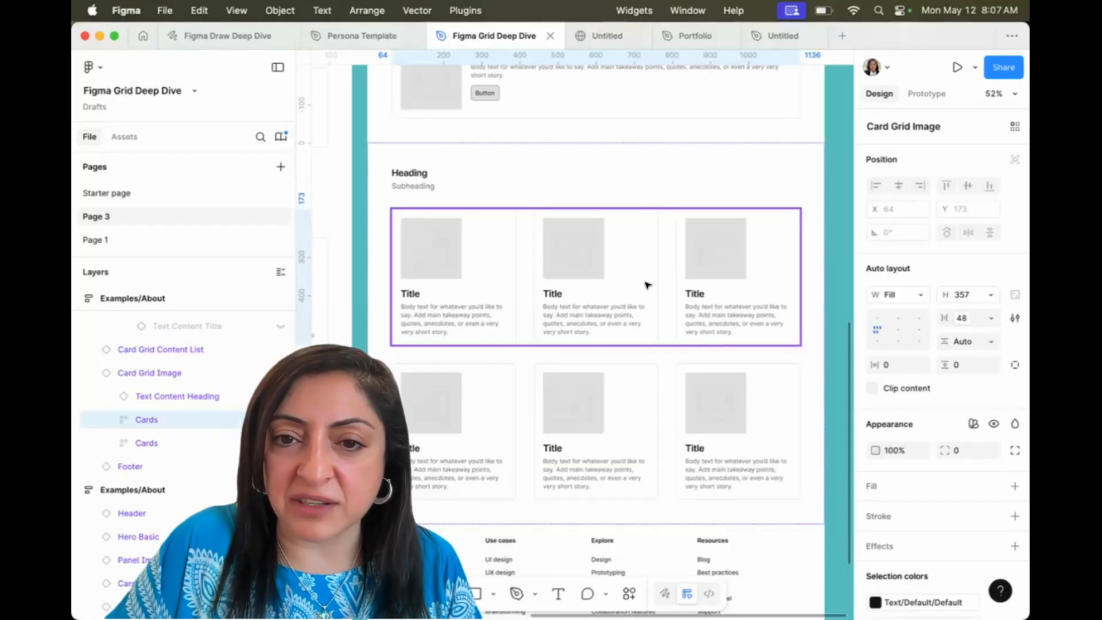
click(445, 166)
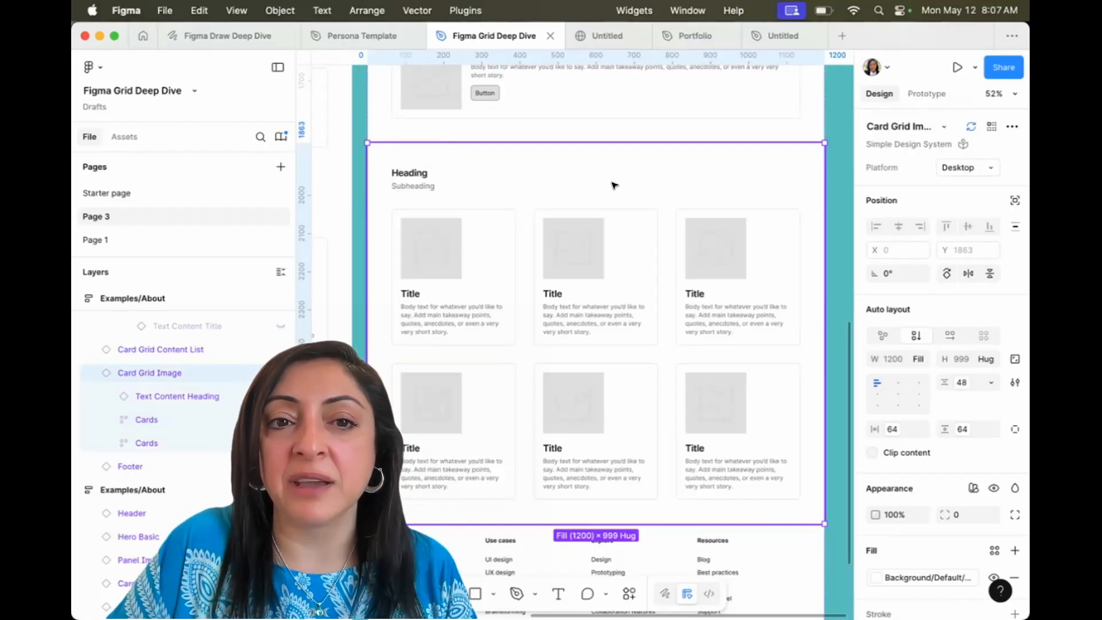
scroll(585, 193, down, 10)
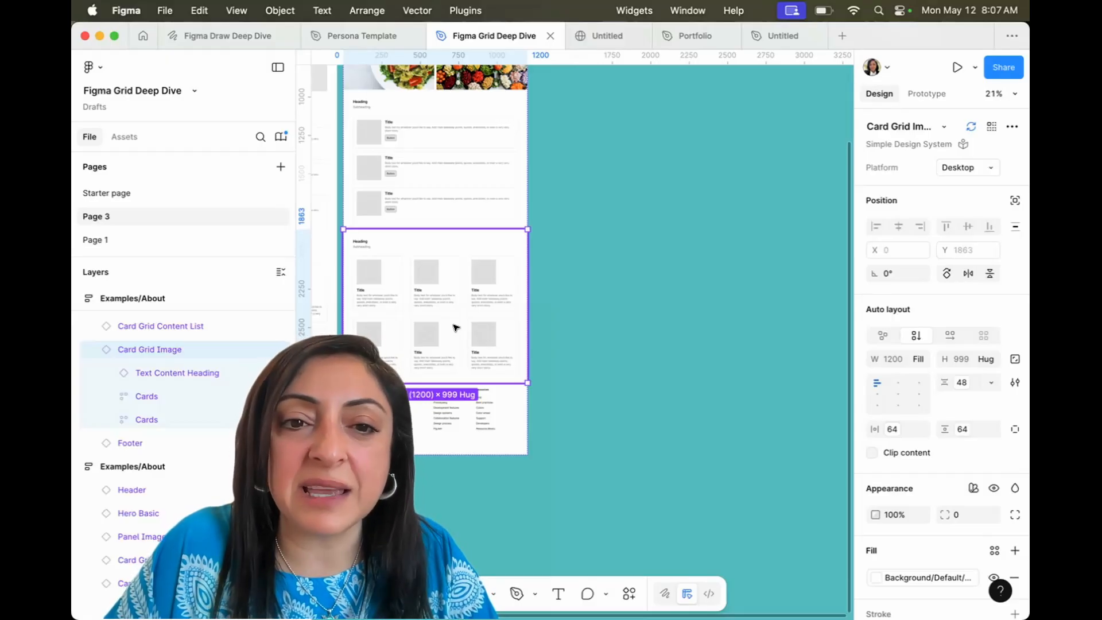
alt+drag(461, 325, 729, 301)
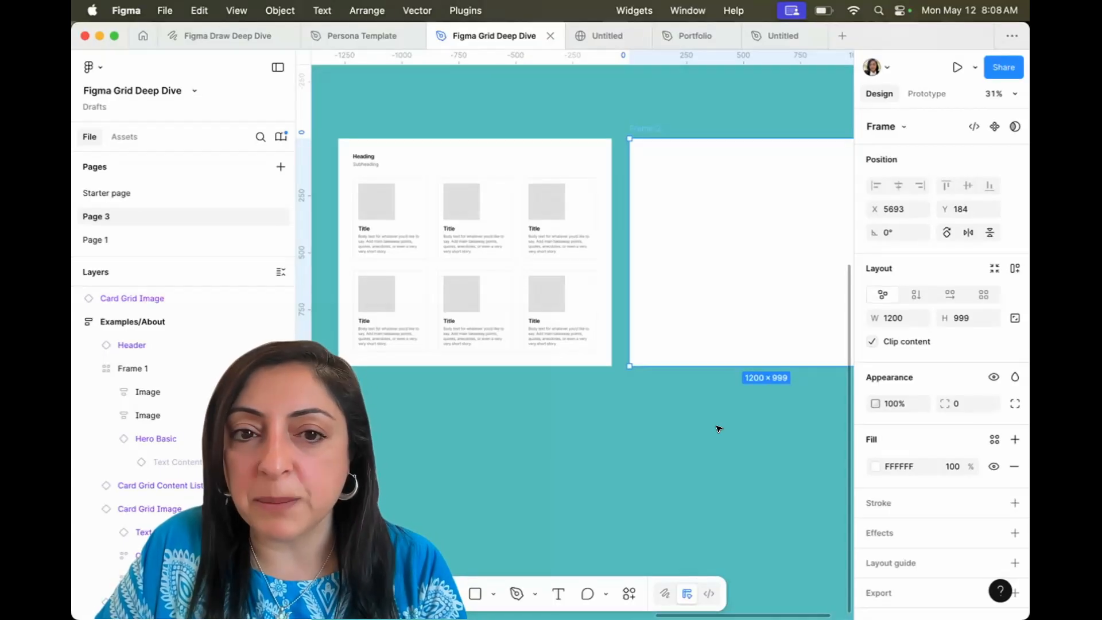
Apply grid auto layout with 3 columns and 3 rows to the empty frame
click(719, 429)
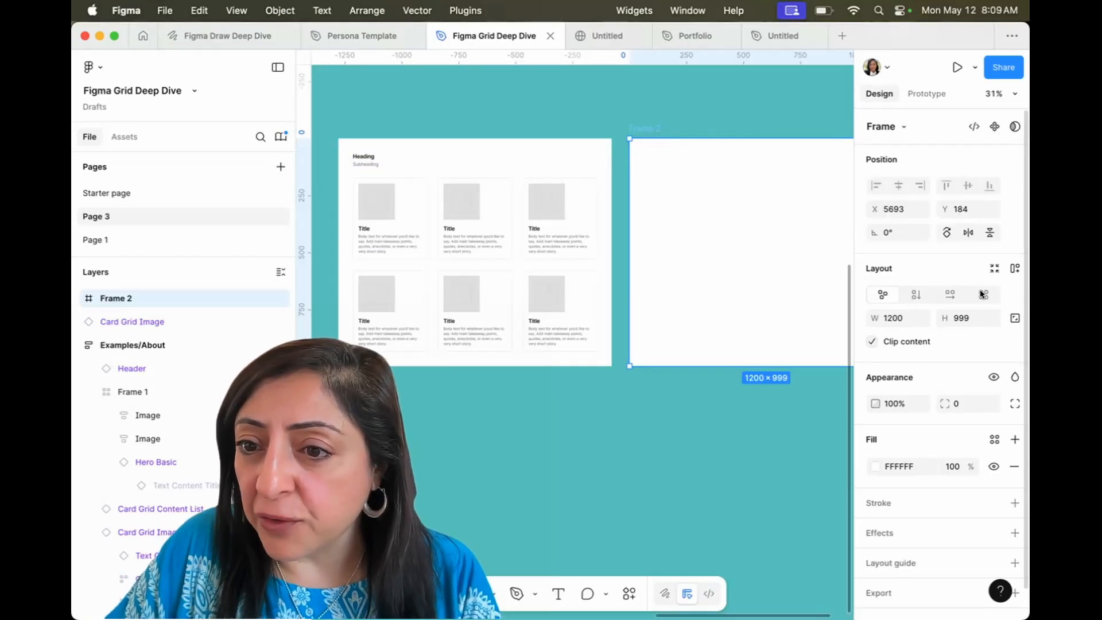
click(982, 294)
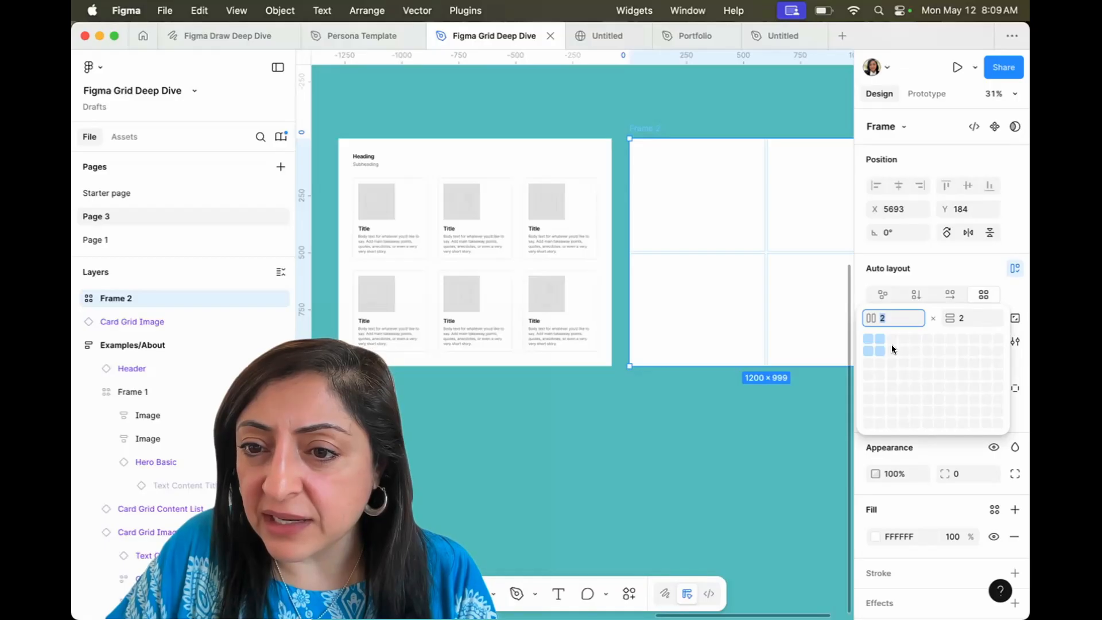
click(893, 362)
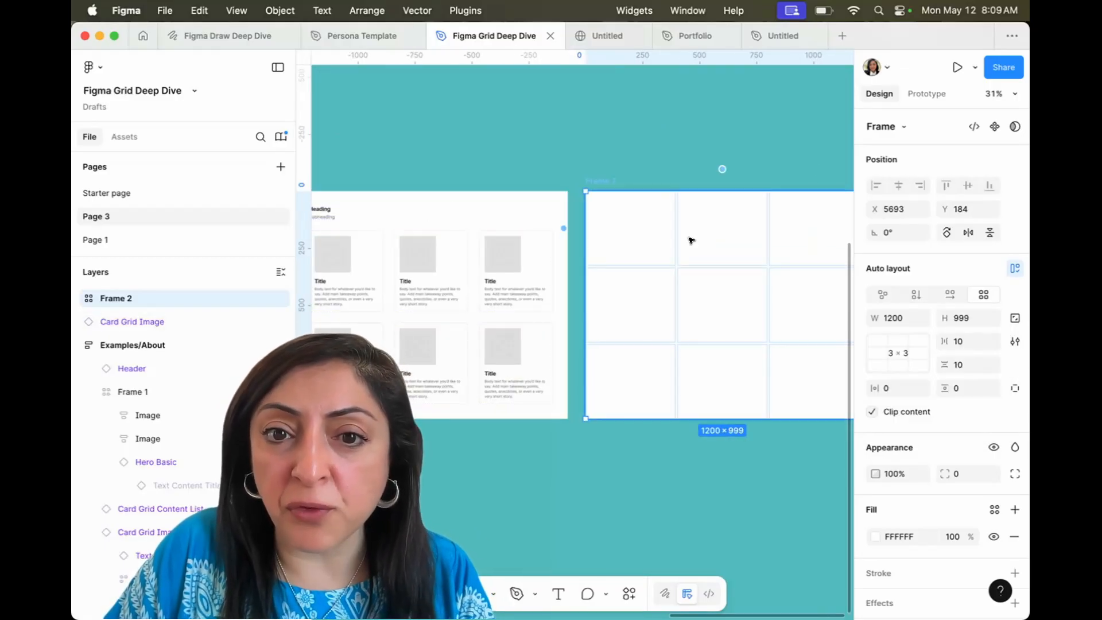
Reduce the height of the new grid's first row to about 175 px
scroll(677, 242, right, 2)
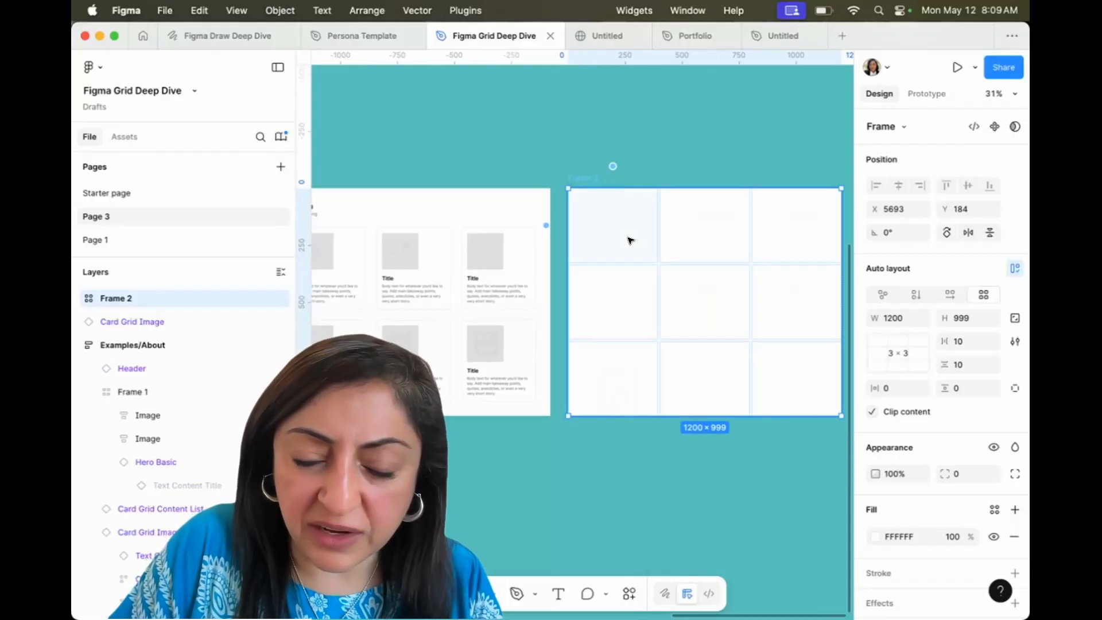
scroll(630, 240, up, 3)
mouse_move(602, 263)
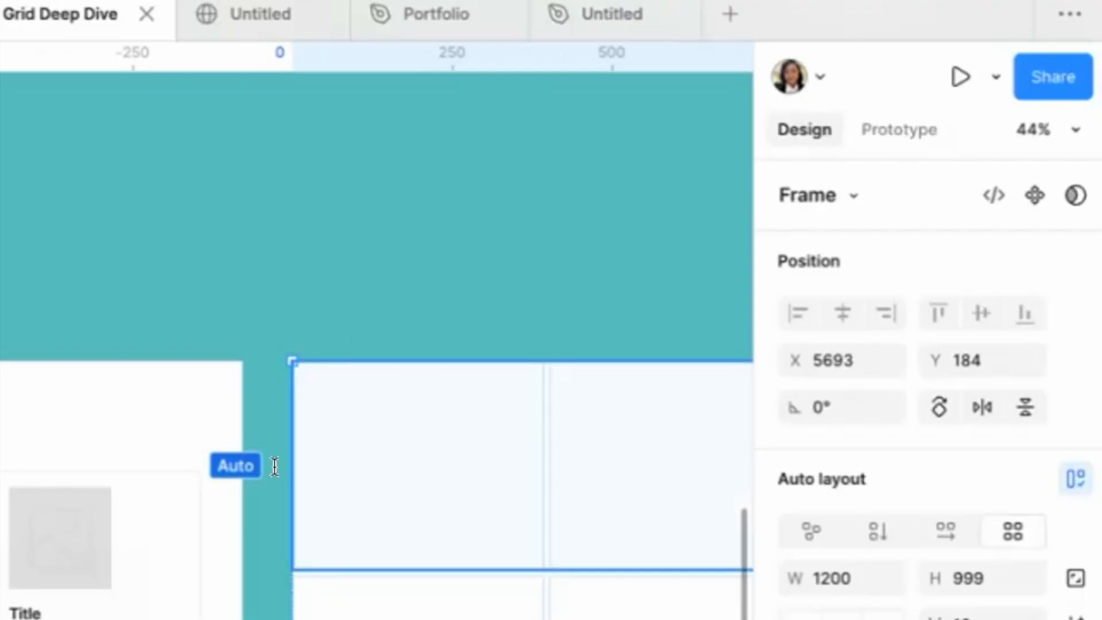
drag(387, 569, 397, 475)
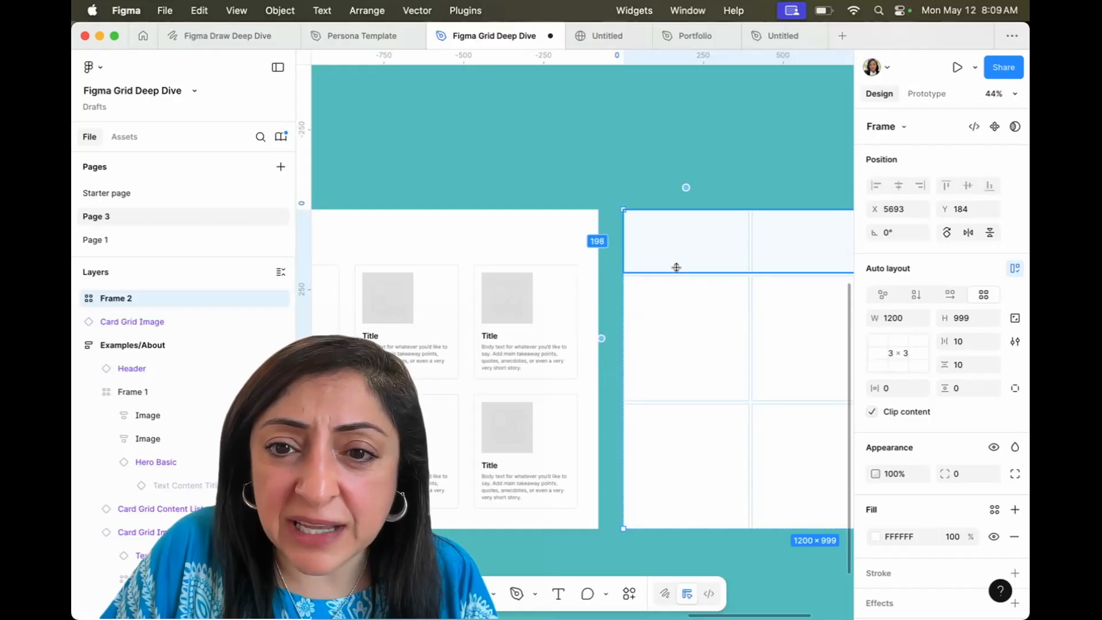
drag(676, 267, 677, 262)
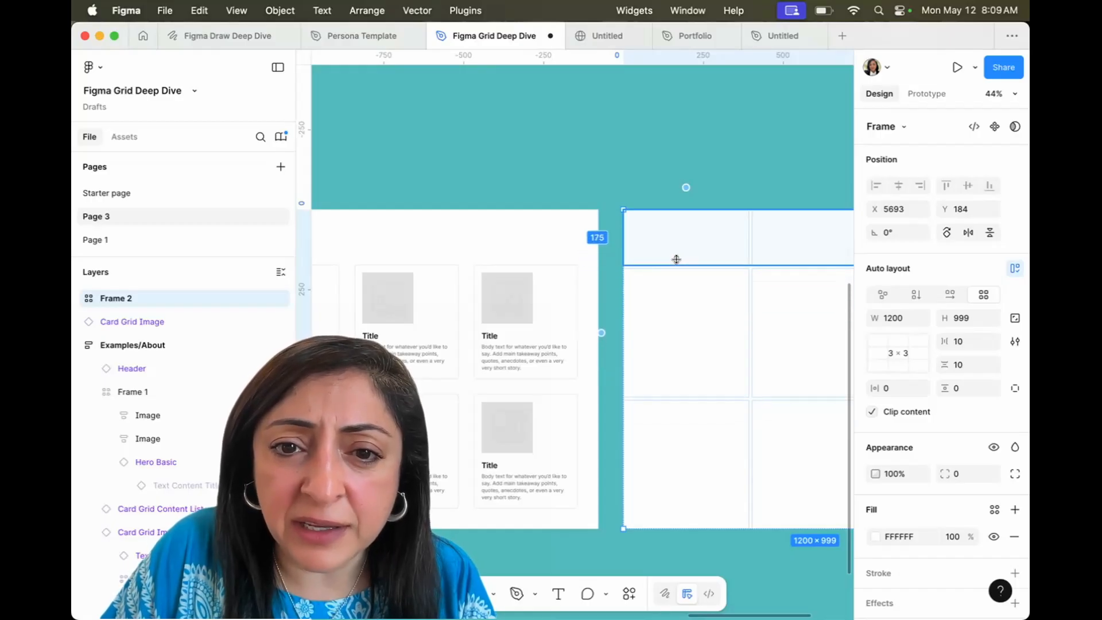
Copy the Text Content Heading from the duplicated card section into the first cell of the new grid frame
scroll(677, 264, left, 5)
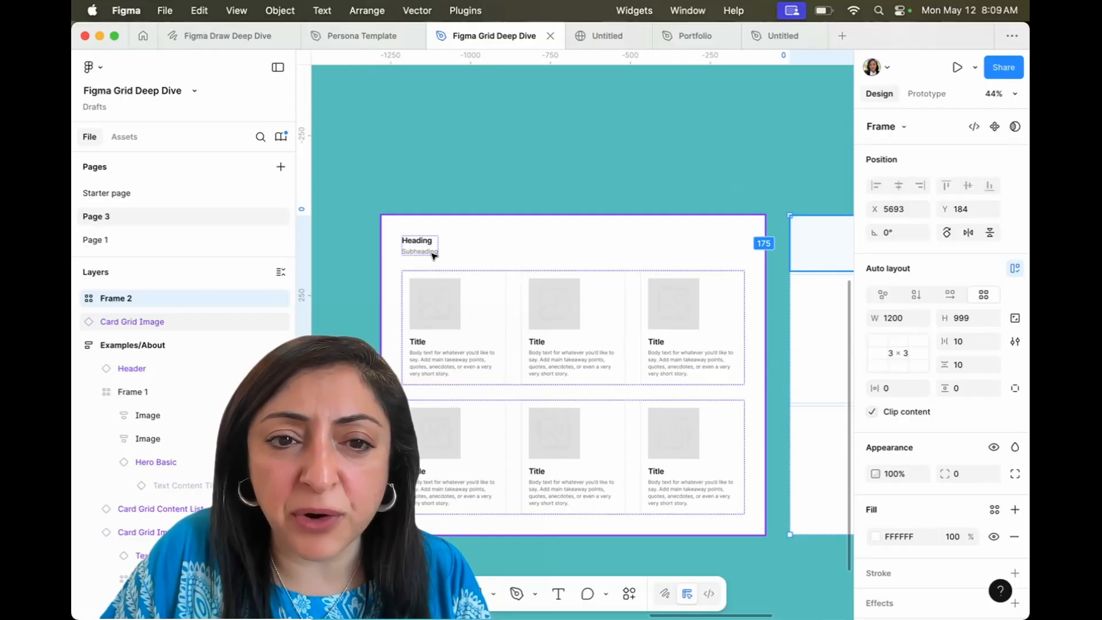
scroll(456, 275, right, 2)
scroll(456, 275, down, 2)
scroll(457, 274, up, 1)
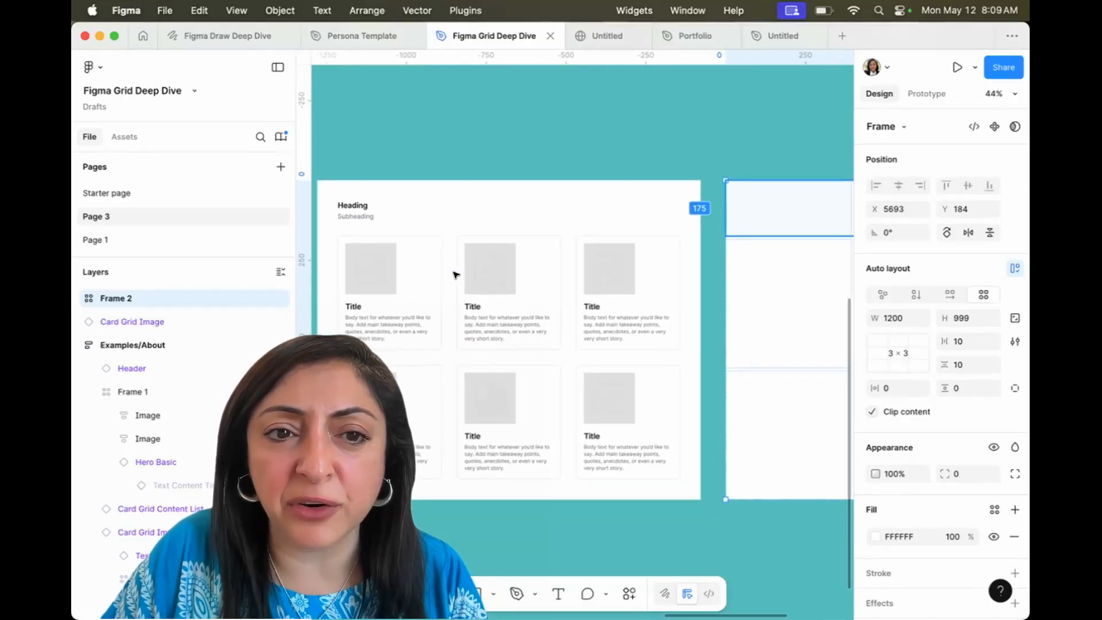
click(352, 208)
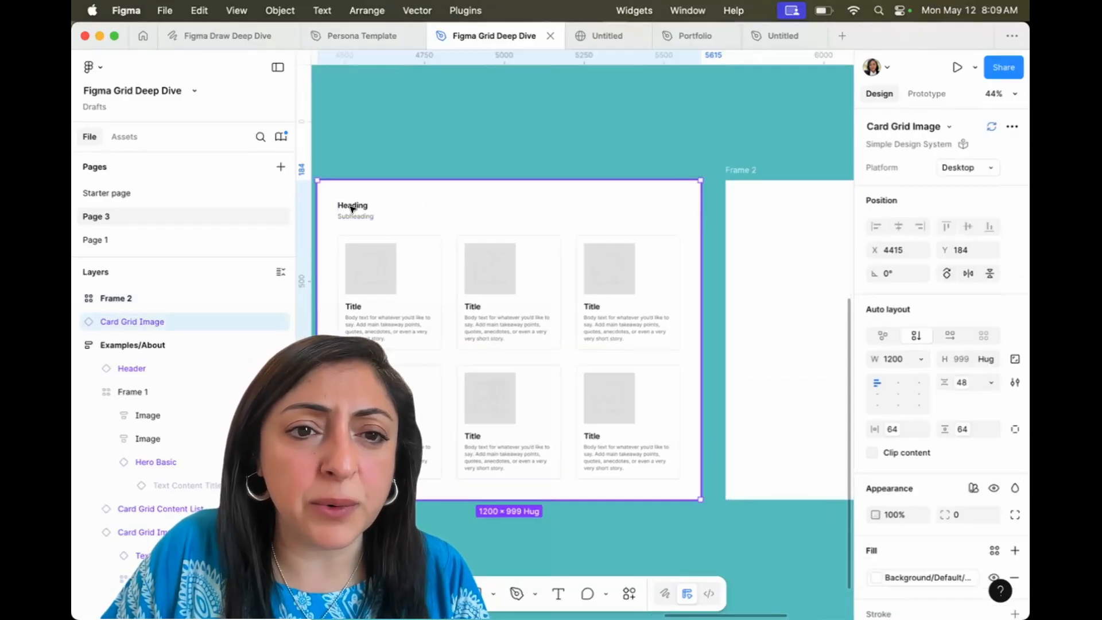
click(352, 208)
key(Escape)
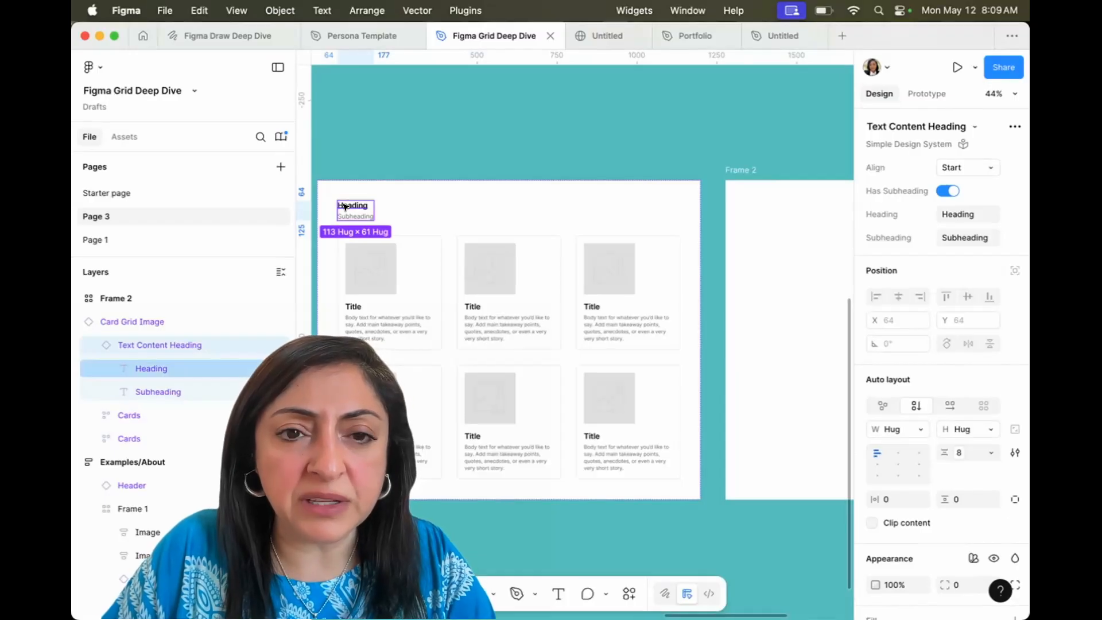
scroll(344, 207, right, 5)
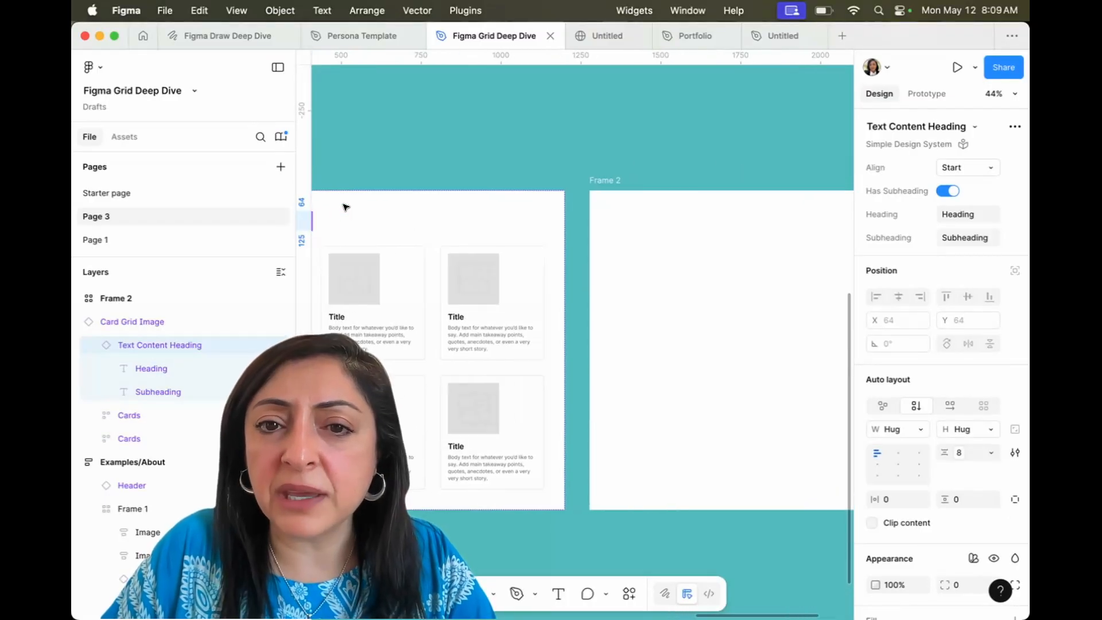
click(602, 179)
key(cmd+v)
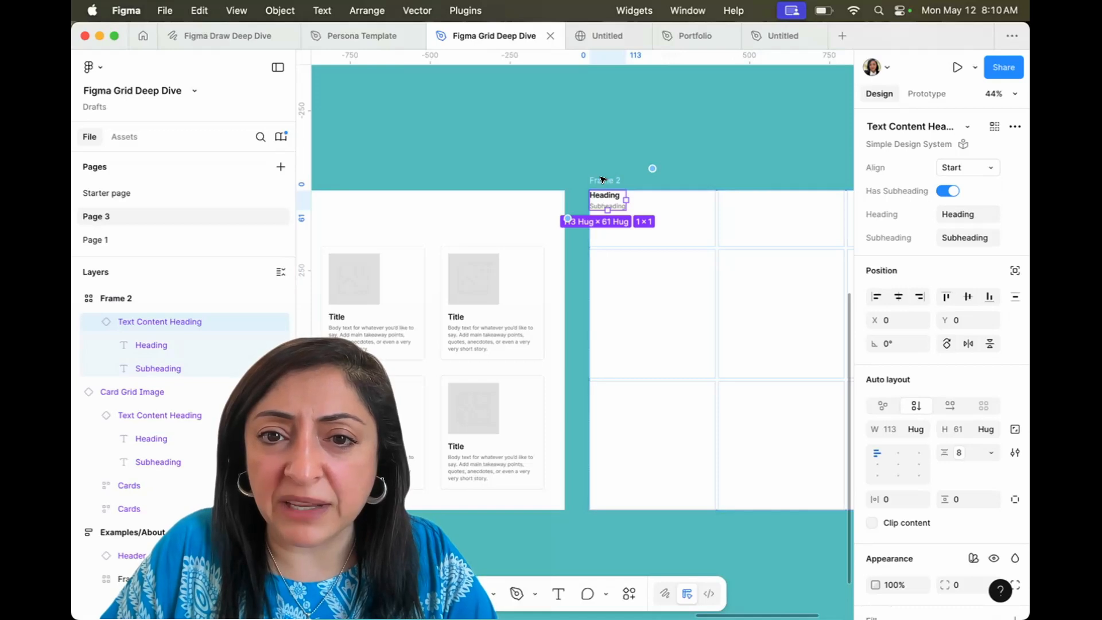
Try horizontal centering on the pasted heading, and settle on left alignment with vertical centering in its grid cell
scroll(631, 239, right, 2)
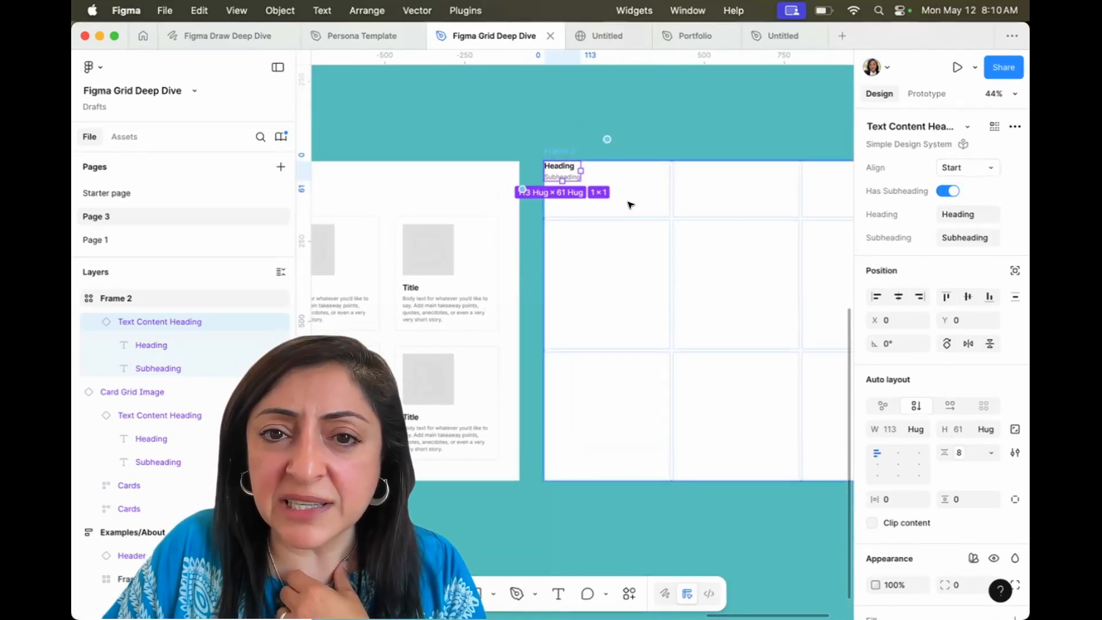
click(630, 204)
click(557, 174)
scroll(609, 332, right, 2)
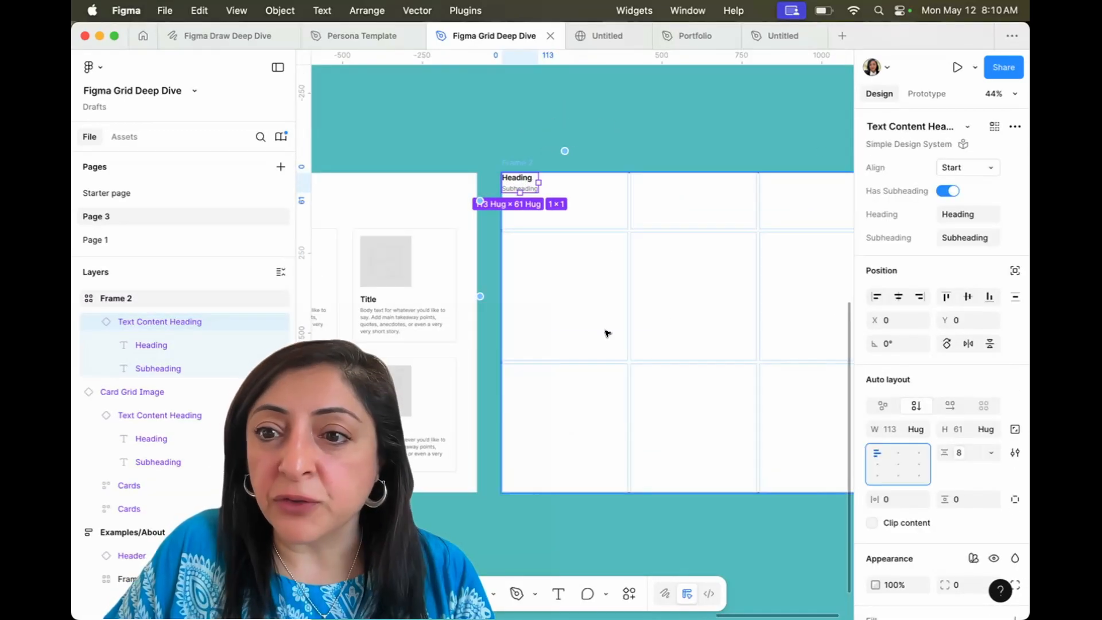
click(898, 297)
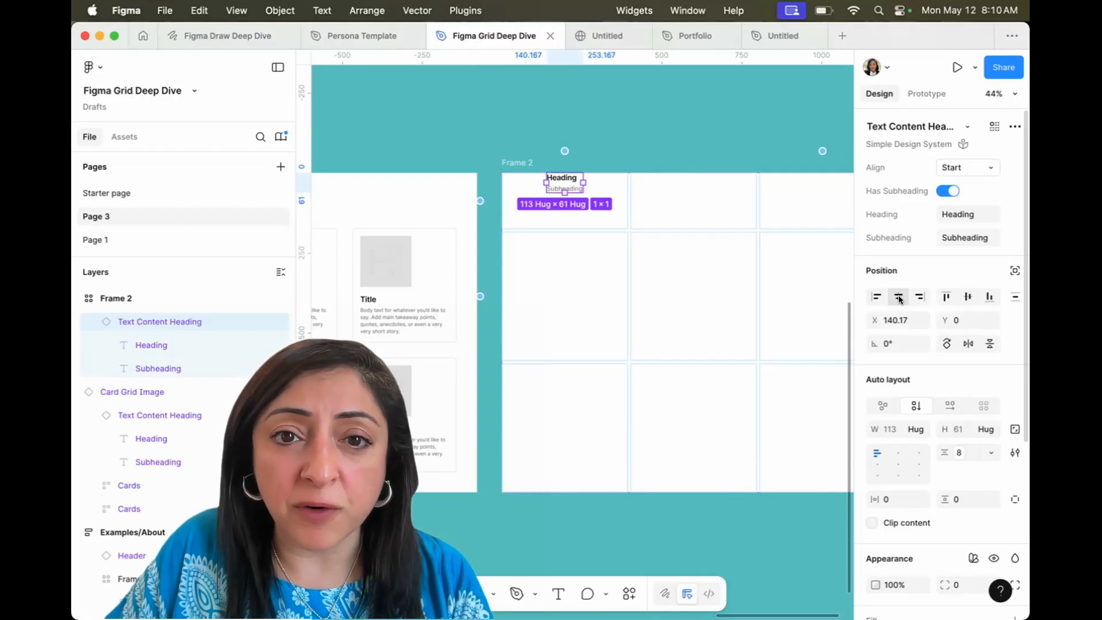
click(968, 297)
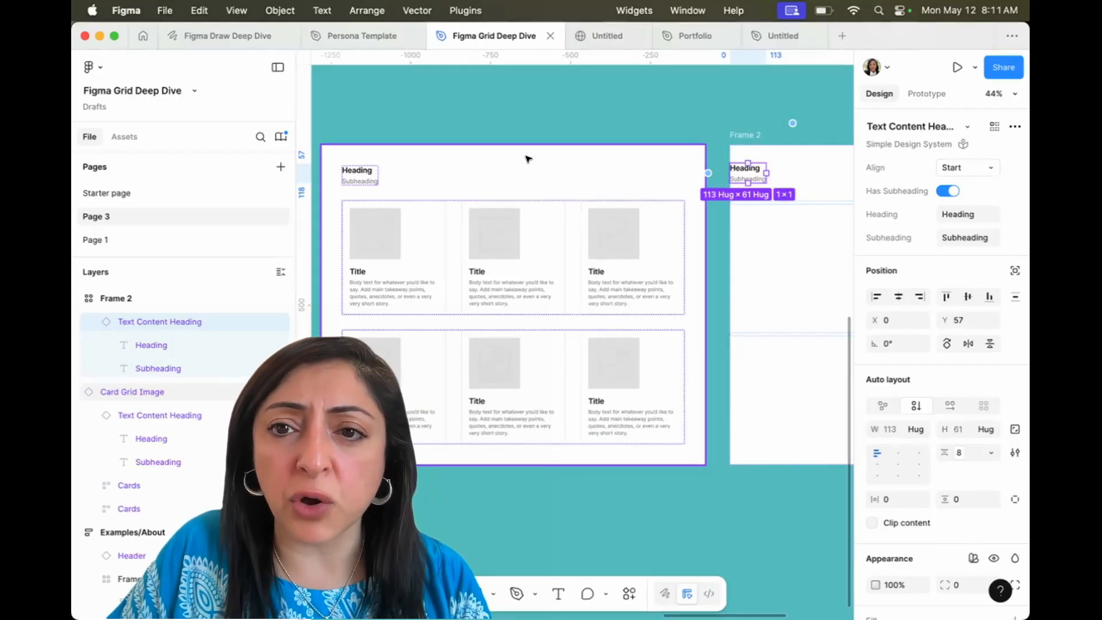
Set the new grid frame's horizontal padding to 32 and widen its left padding to about 71
click(764, 135)
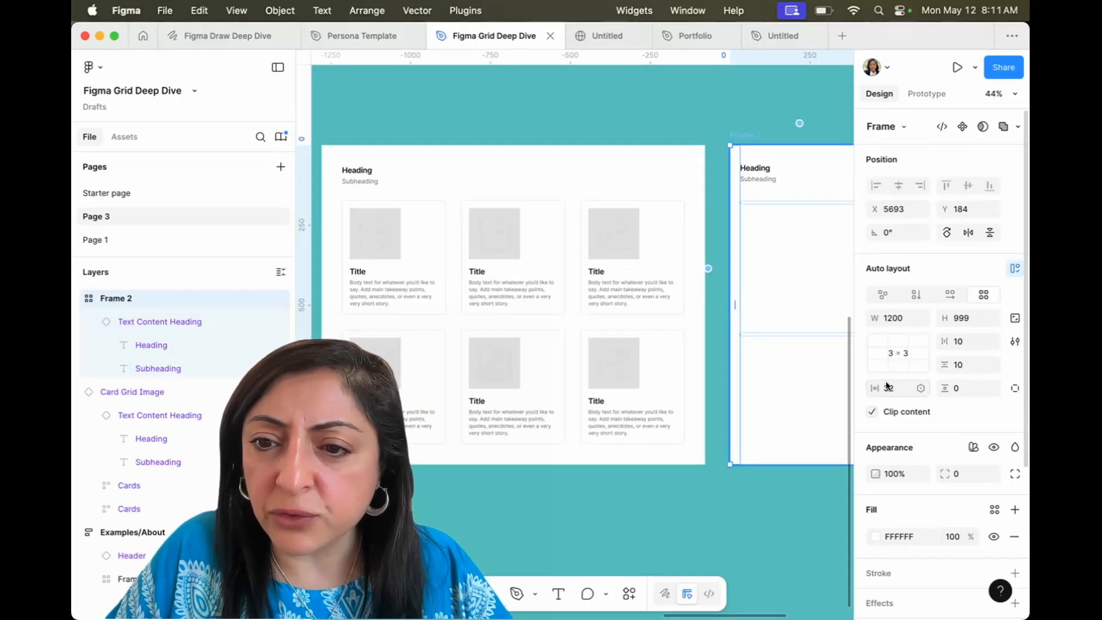
mouse_move(734, 293)
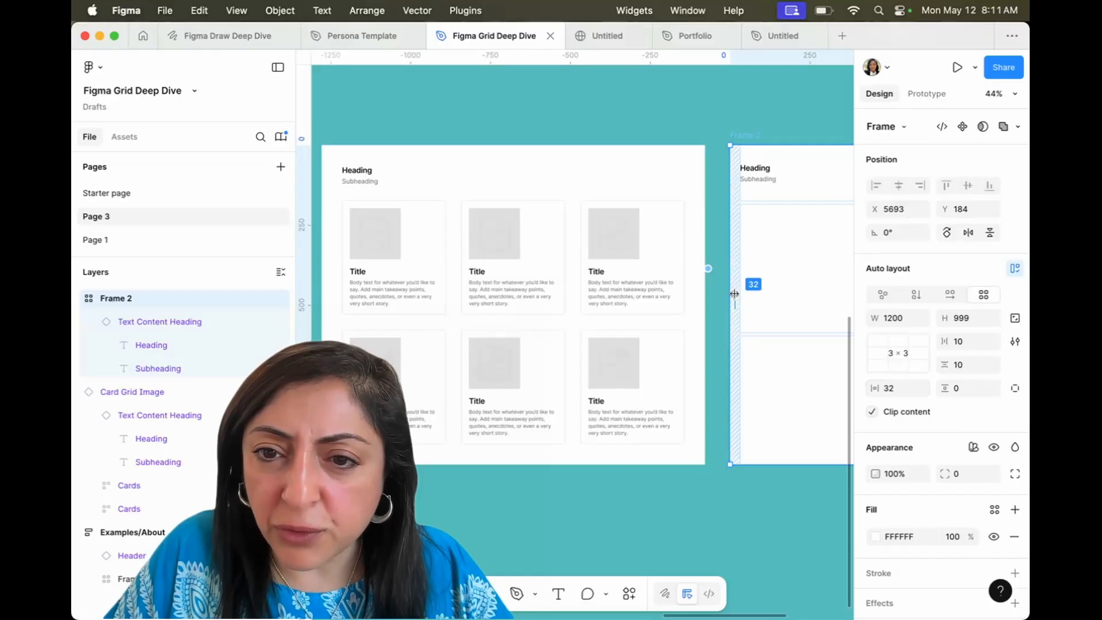
mouse_move(736, 293)
mouse_down()
mouse_move(757, 294)
mouse_move(748, 295)
mouse_up()
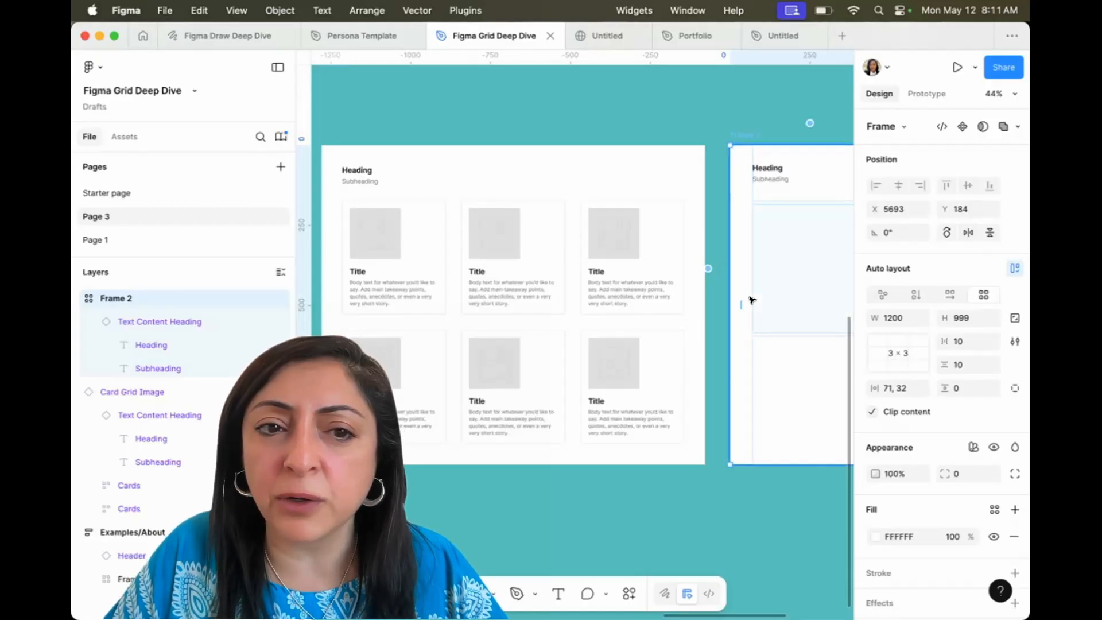
scroll(751, 299, right, 5)
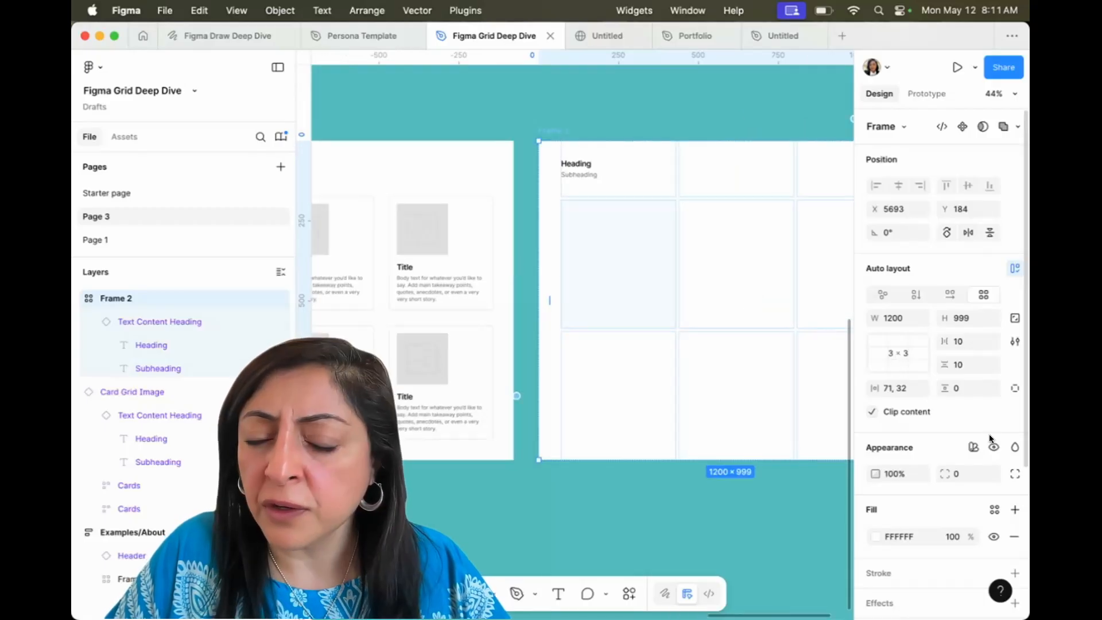
Switch the new grid frame to individual padding and set its left and right padding to 72
click(893, 389)
scroll(769, 340, right, 3)
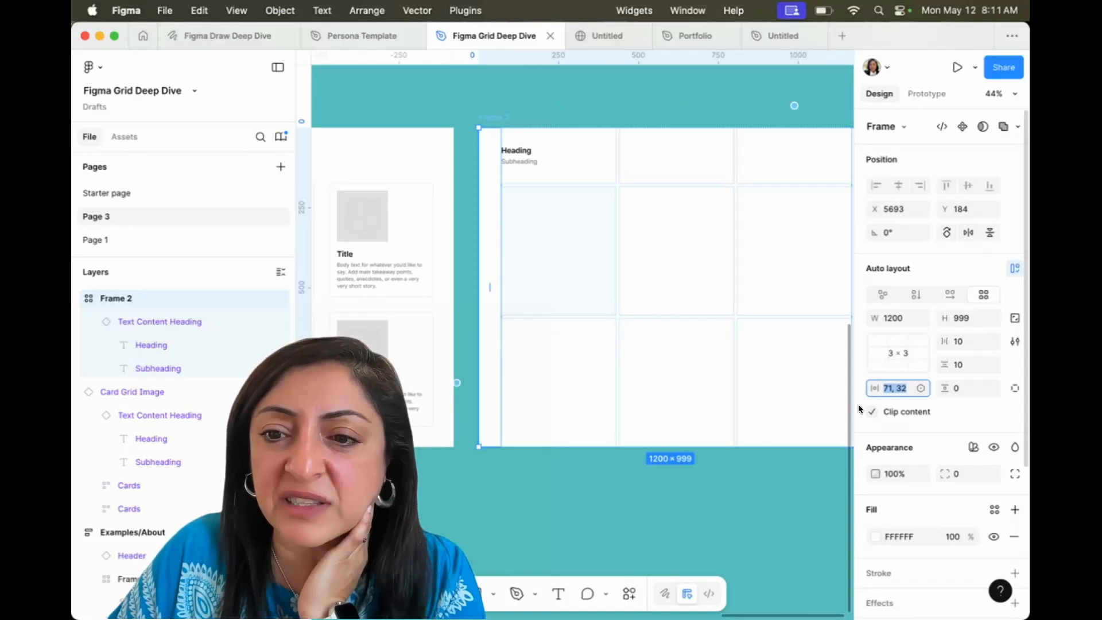
click(891, 390)
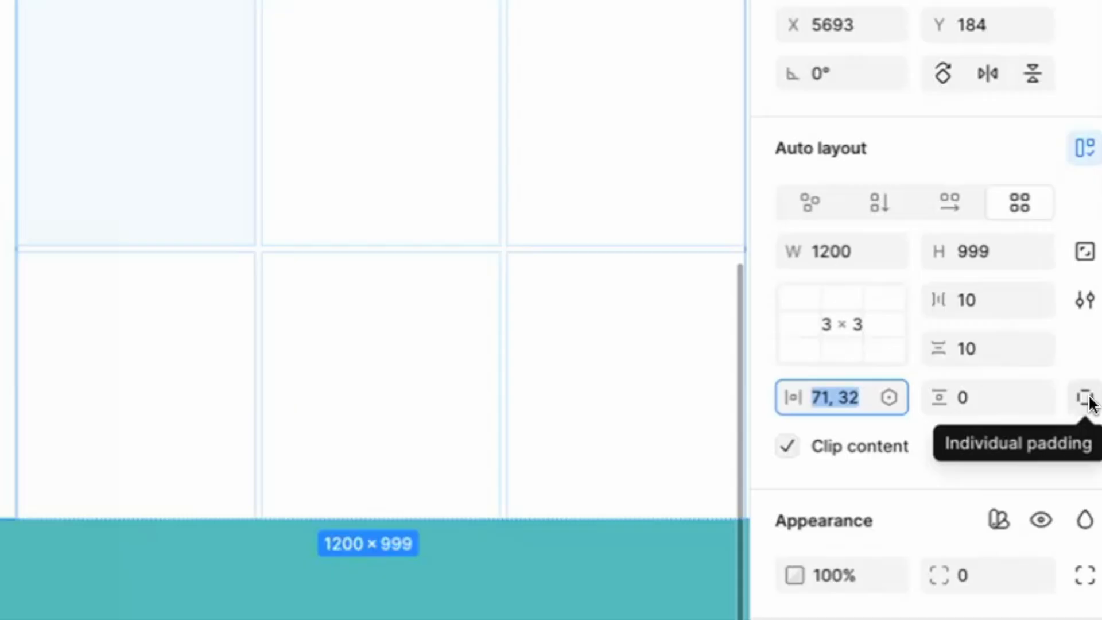
click(1088, 400)
click(839, 397)
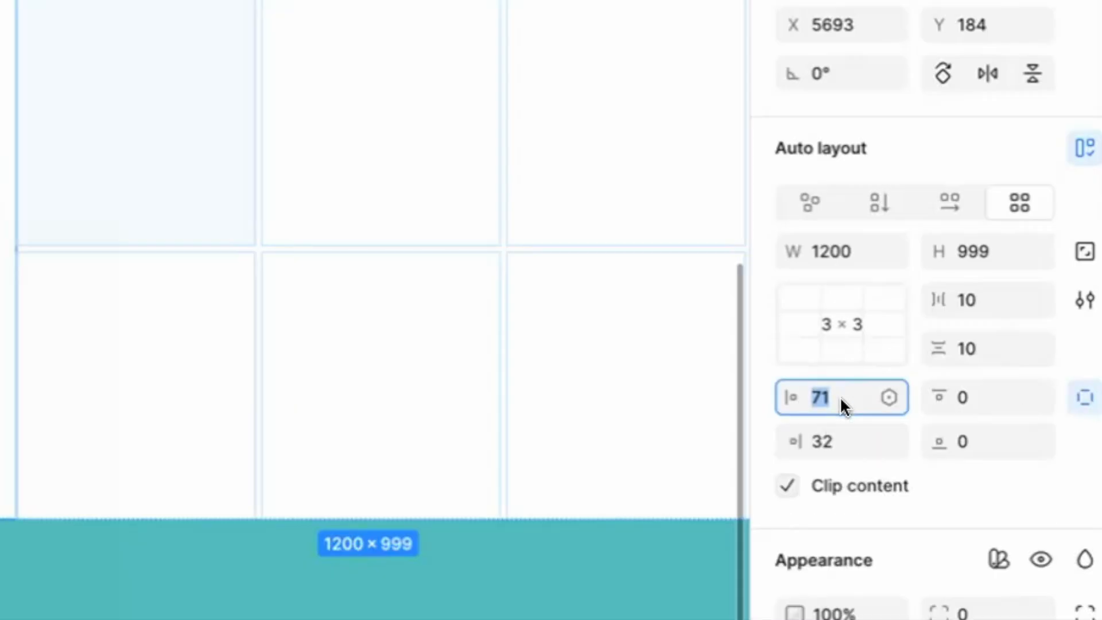
text(72)
click(832, 445)
text(72)
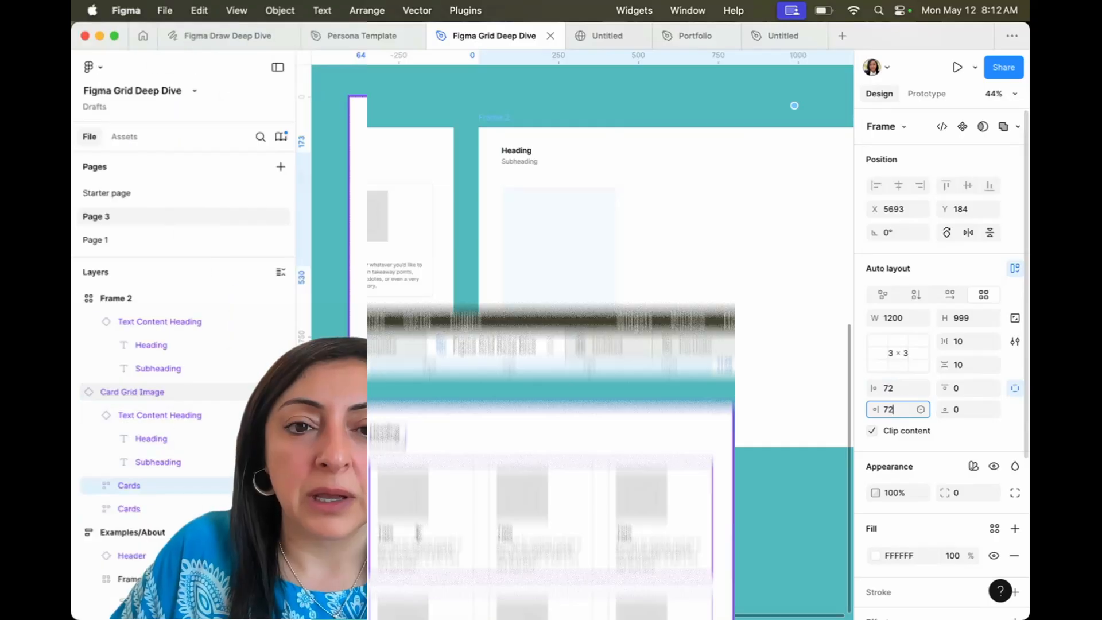
Copy a card from the duplicated card section into the new grid and place it in the second row's first cell
click(417, 223)
key(super+c)
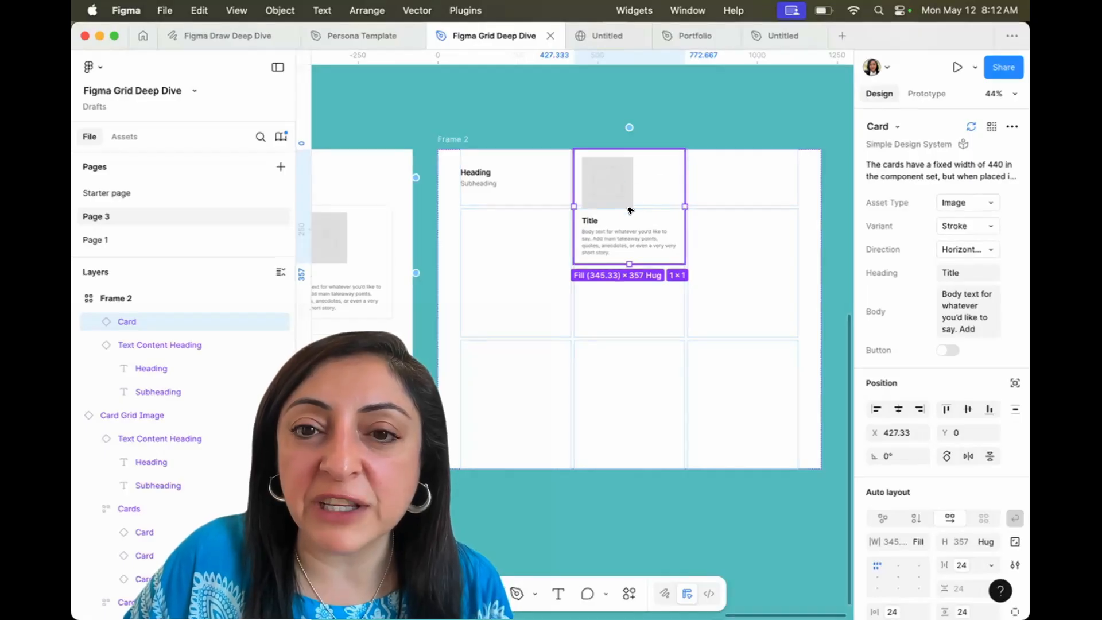
drag(630, 210, 508, 280)
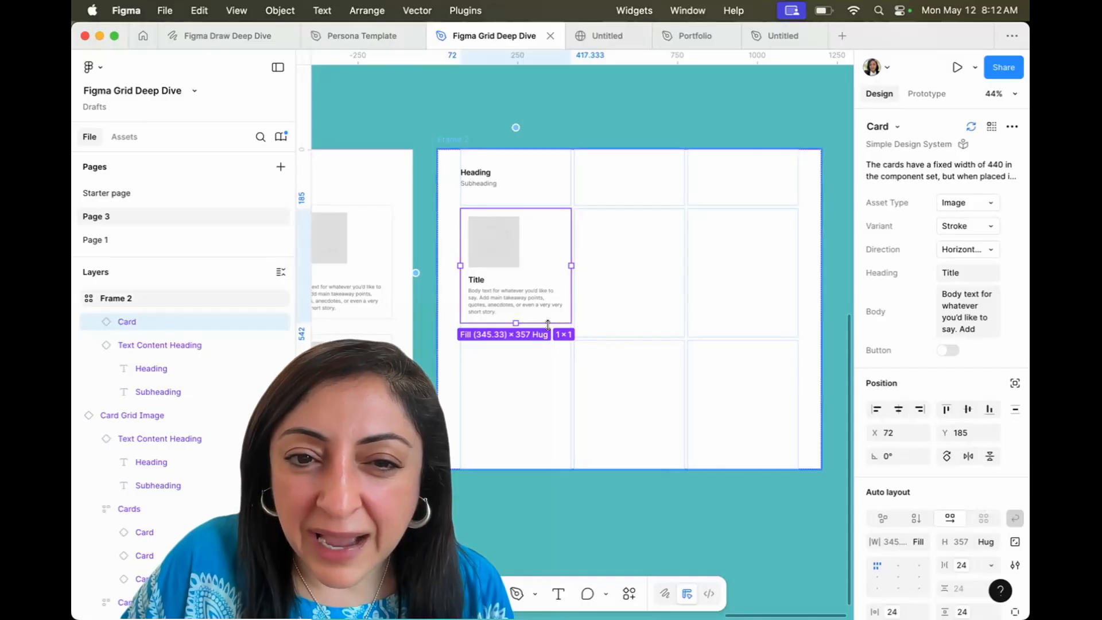
Reduce the height of the grid's second row to 357 so that it fits the card
scroll(638, 344, left, 2)
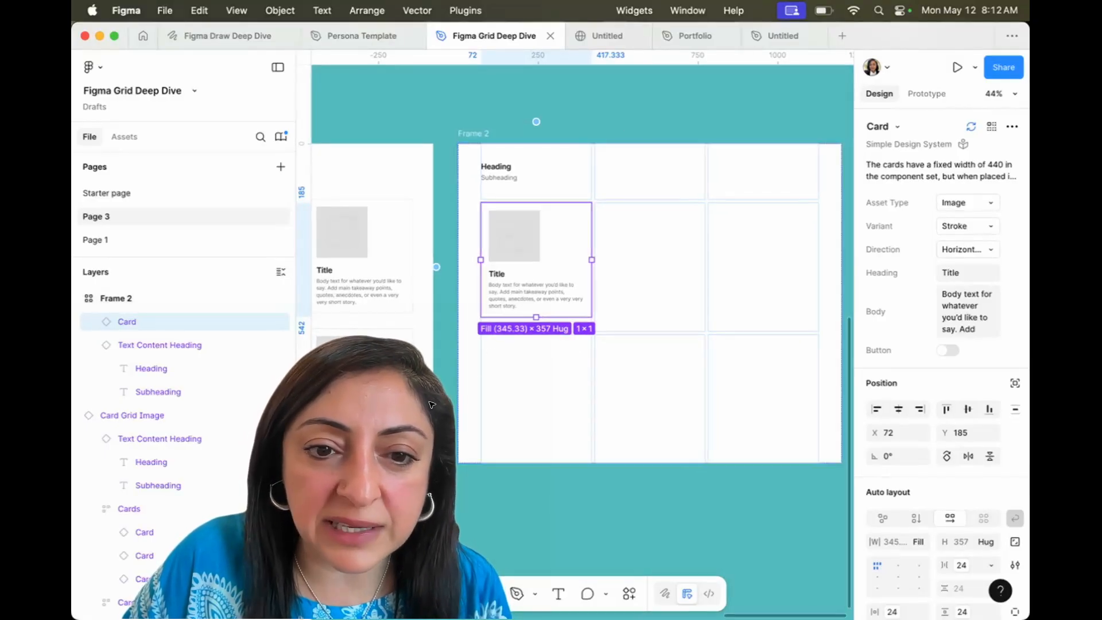
click(438, 268)
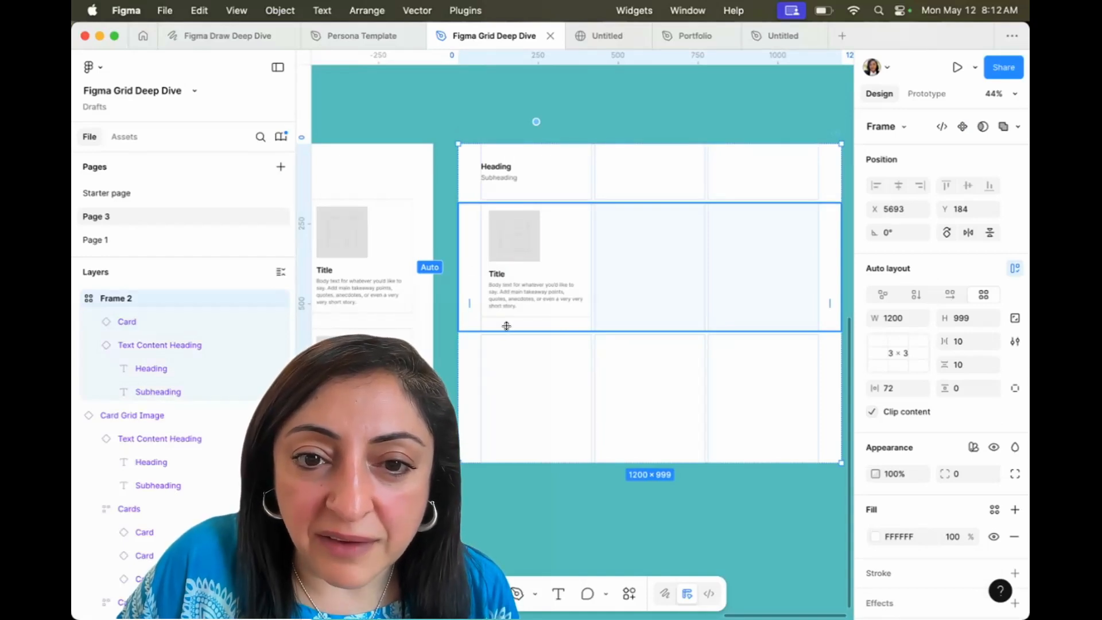
drag(506, 326, 508, 316)
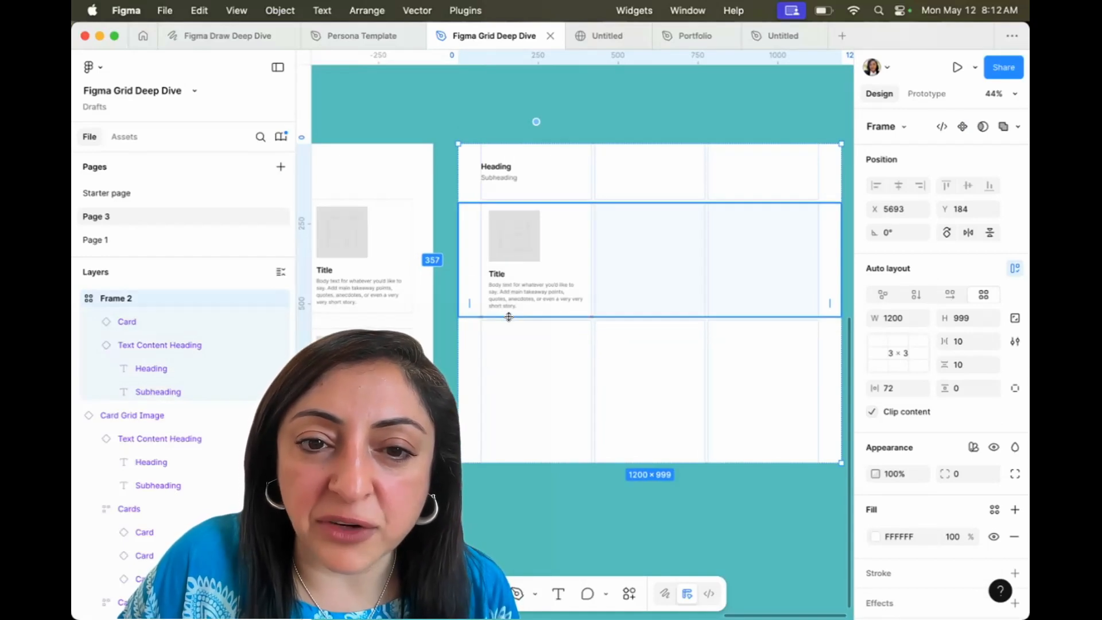
Duplicate the card until all cells of the second and third grid rows hold a card
click(538, 262)
scroll(538, 262, right, 3)
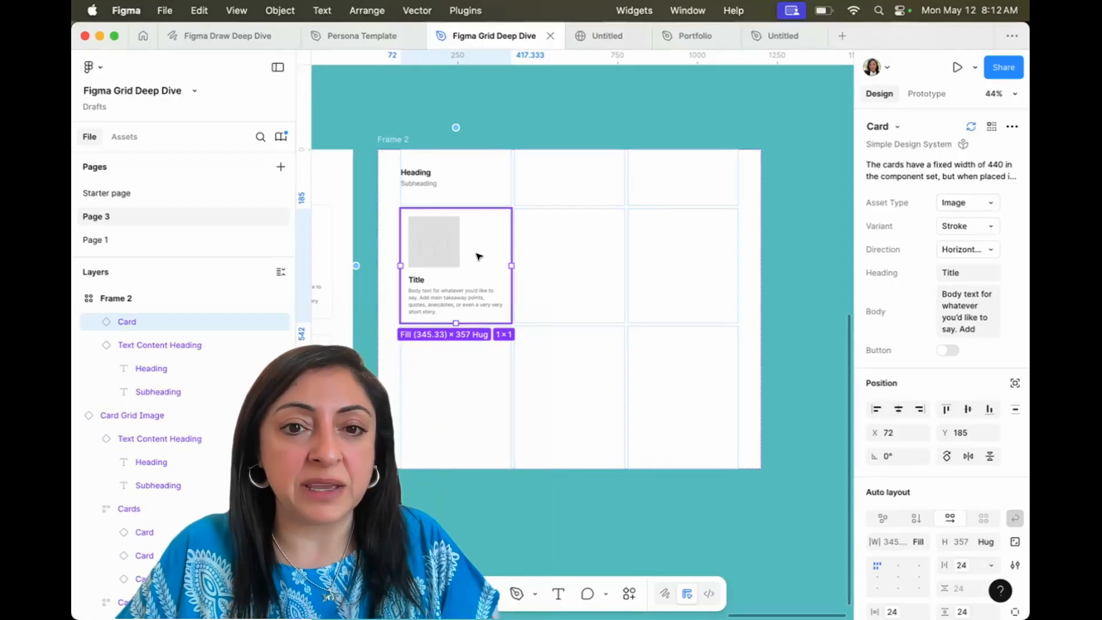
key(super+d)
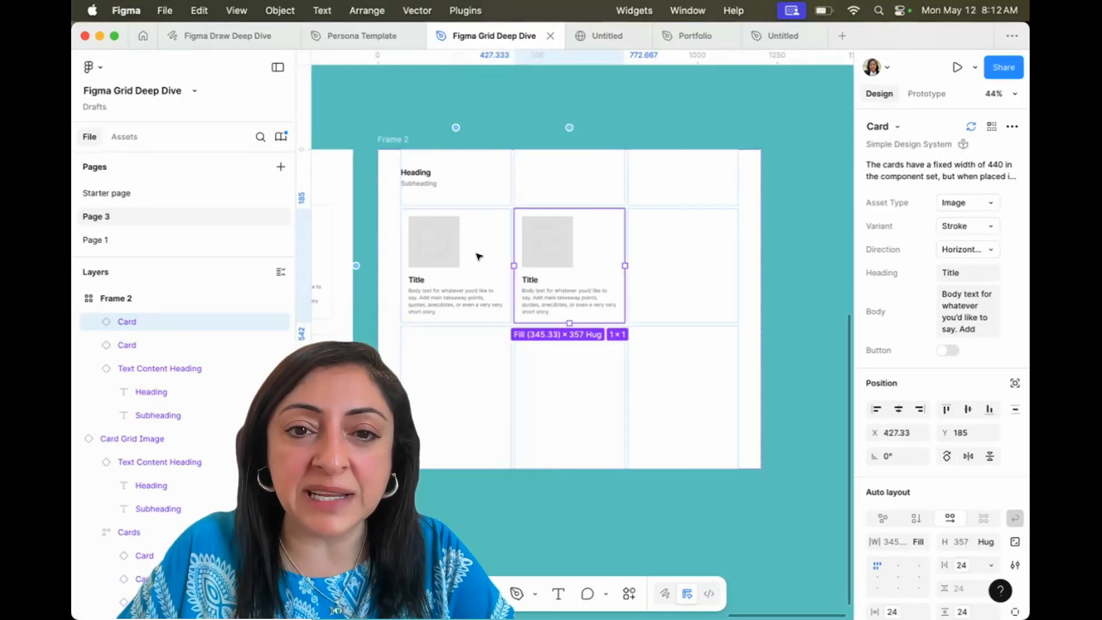
key(super+d)
key(super+d)
key(super+d)
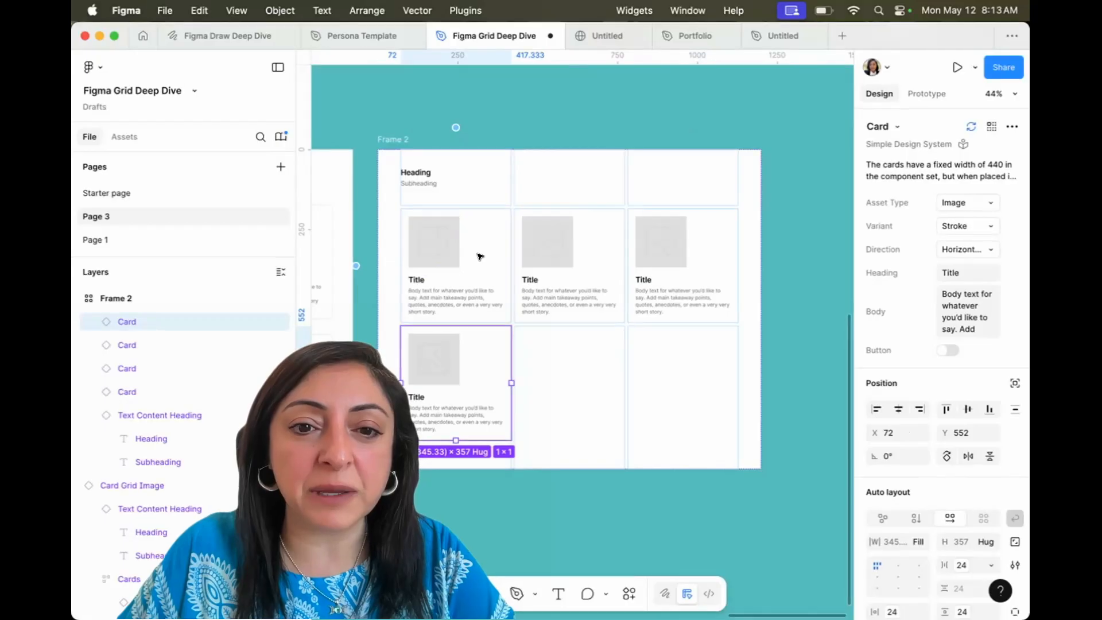
key(super+d)
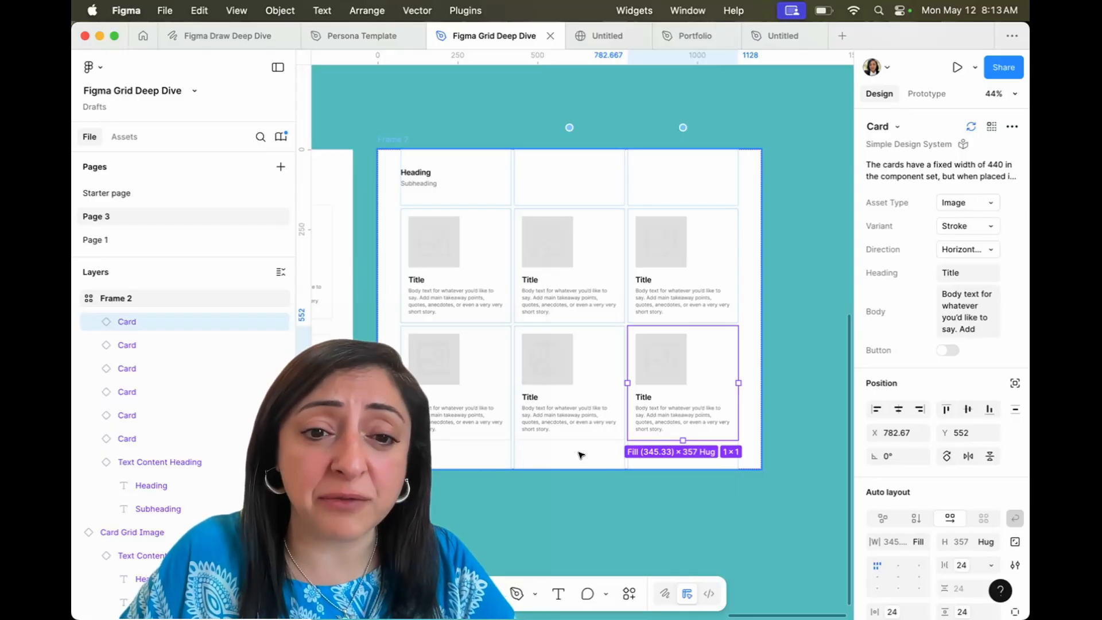
Try widening the grid frame's column gap stepwise up to 42, and reduce it again by two steps
click(425, 358)
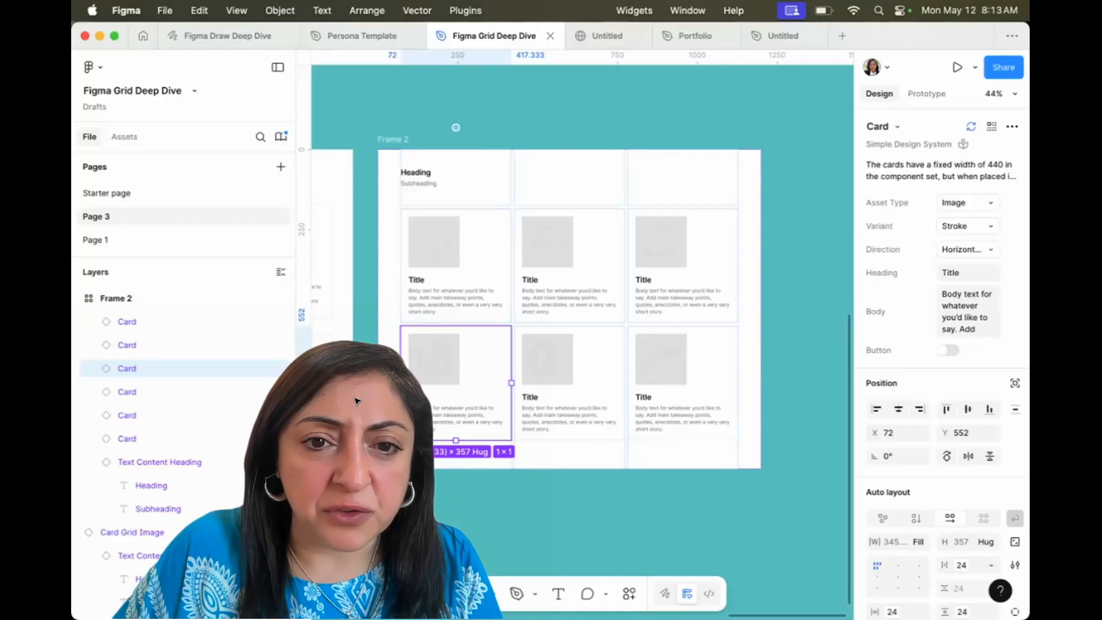
key(Escape)
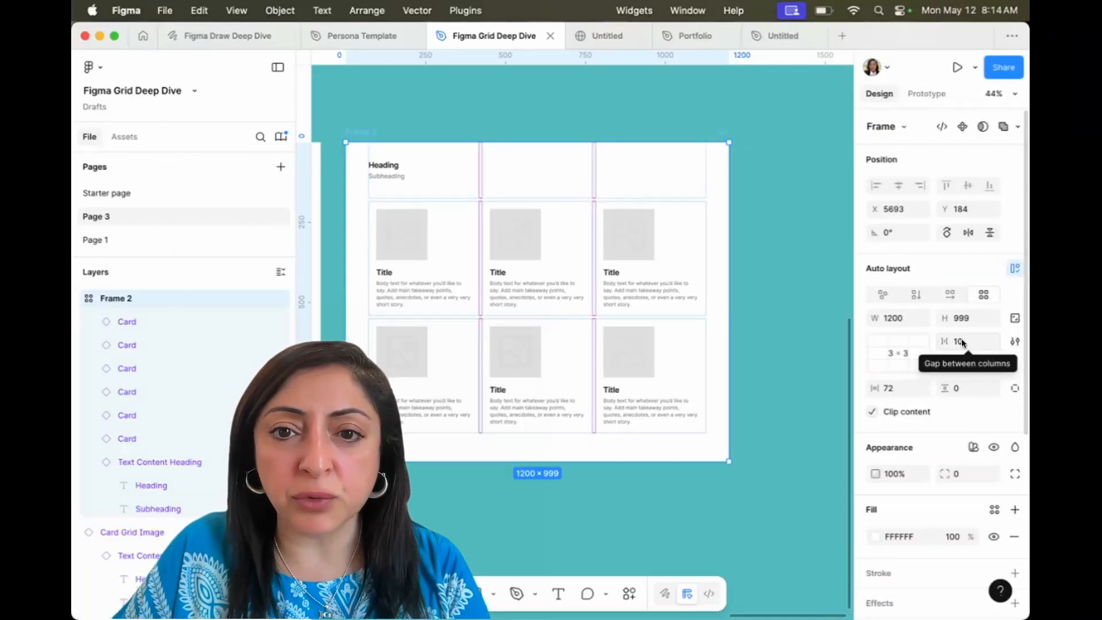
click(962, 343)
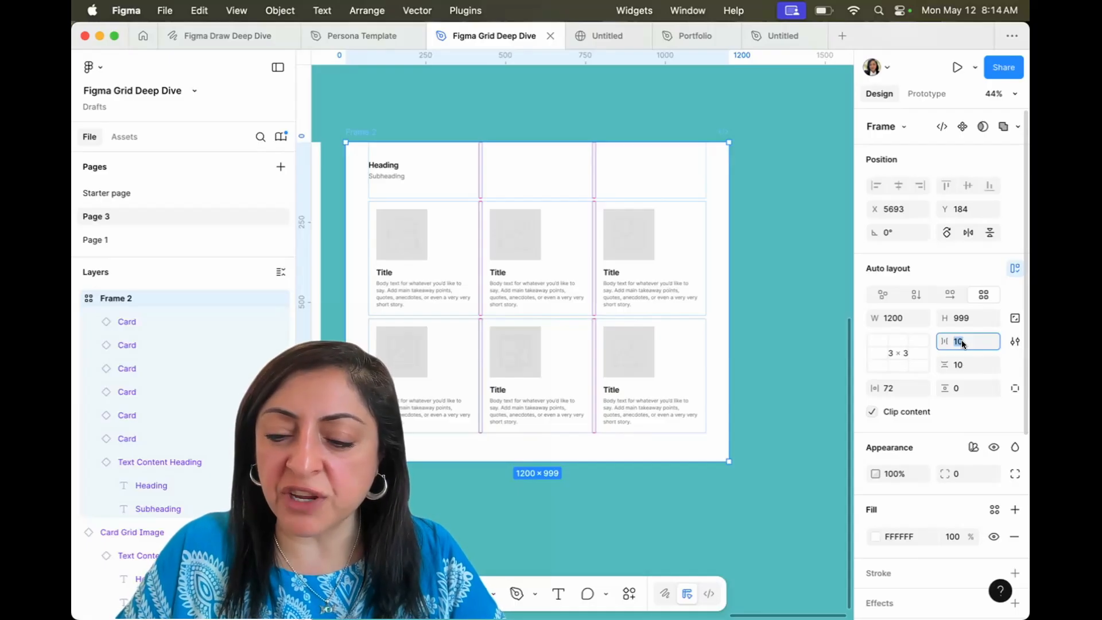
key(shift+Up)
key(shift+Up)
key(shift+Up)
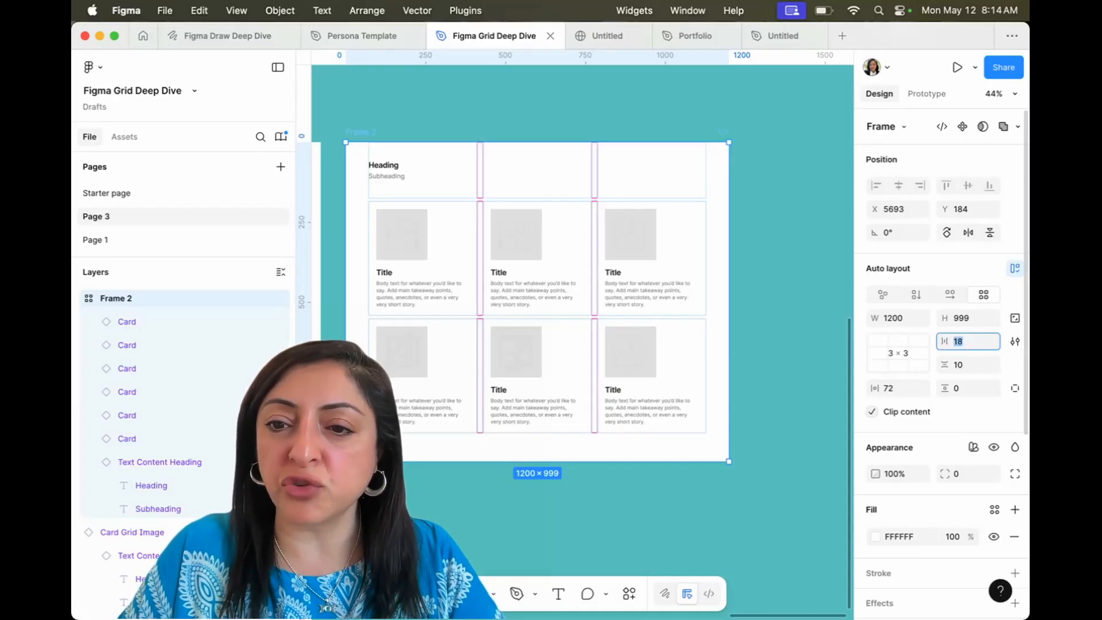
key(shift+Up)
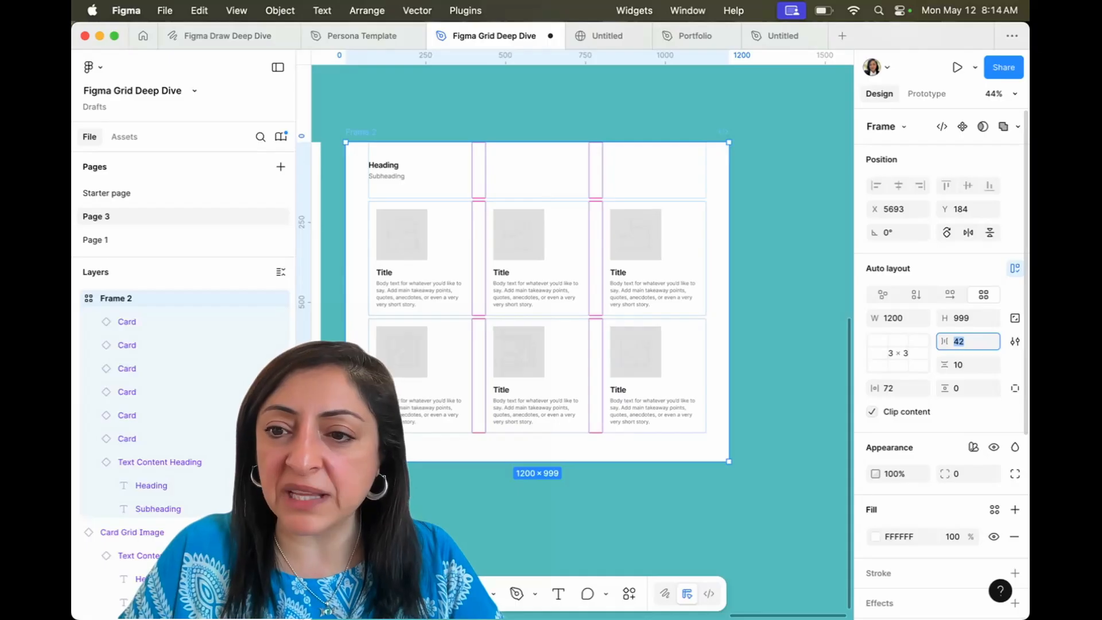
key(shift+Down)
key(shift+Down)
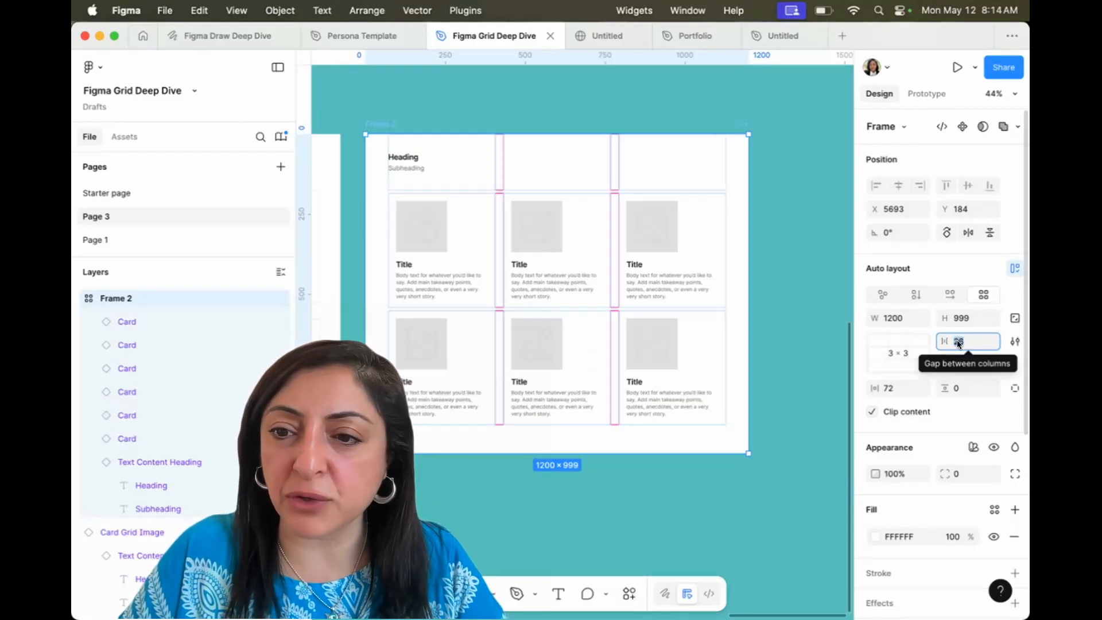
Set the gap between the grid's columns to 50 and widen the gap between its rows
text(42)
key(Return)
text(50)
key(Return)
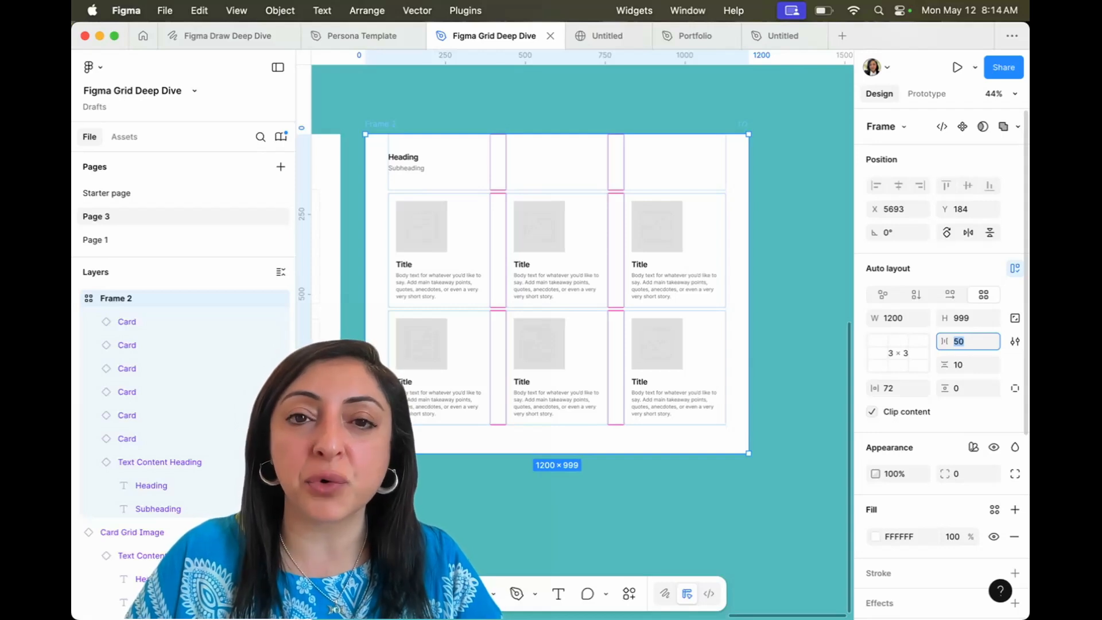
click(970, 363)
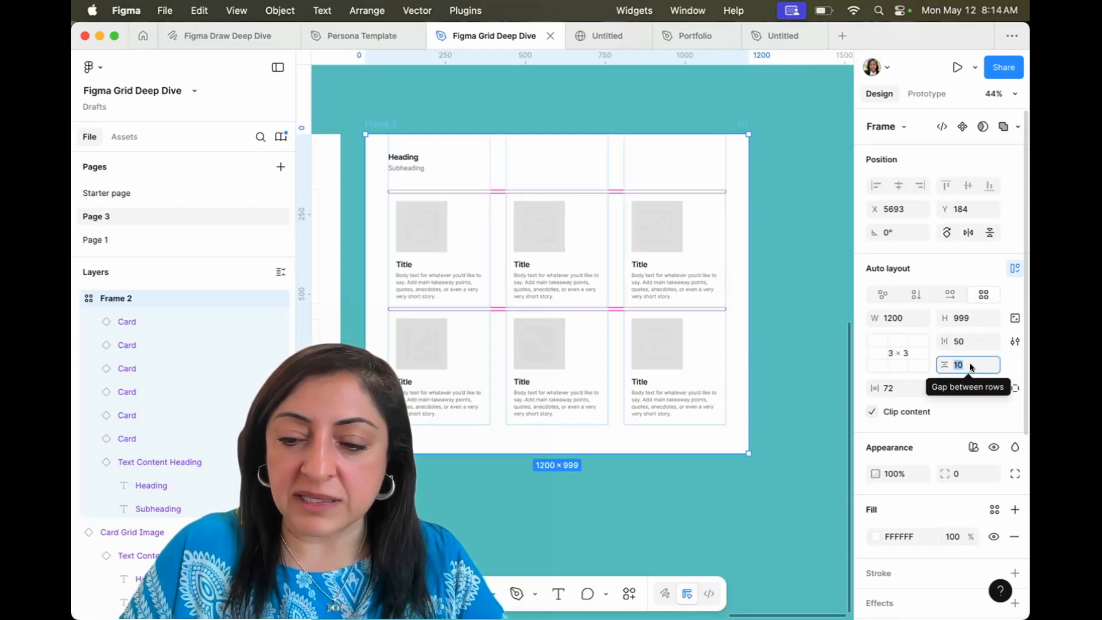
click(965, 335)
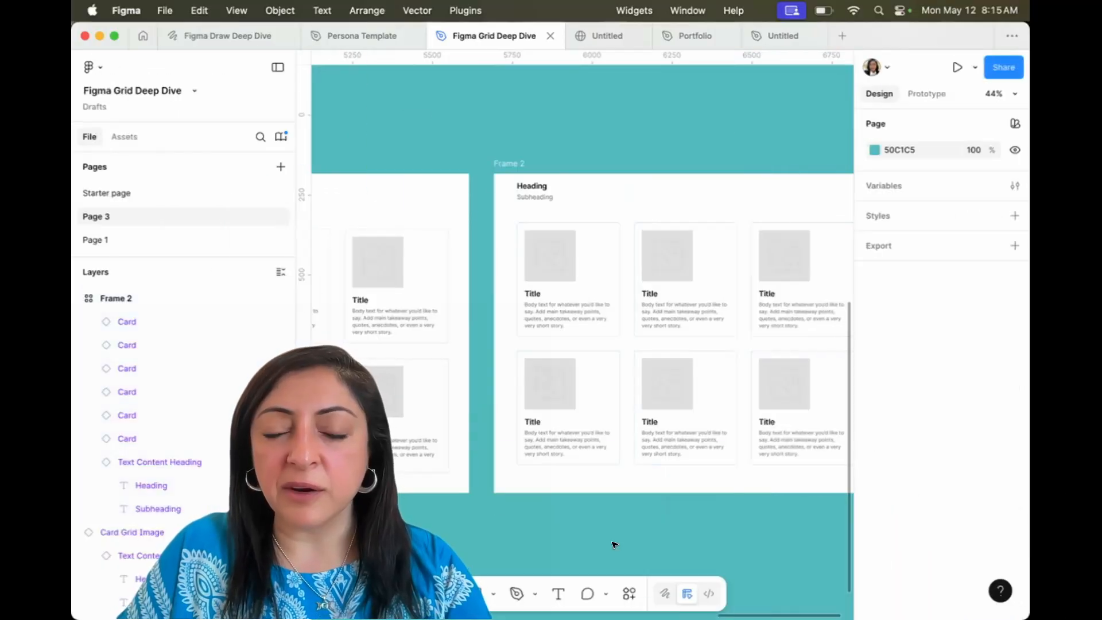
Examine the completed card grid, the first card and the image nested inside it
scroll(614, 545, right, 4)
scroll(614, 544, down, 2)
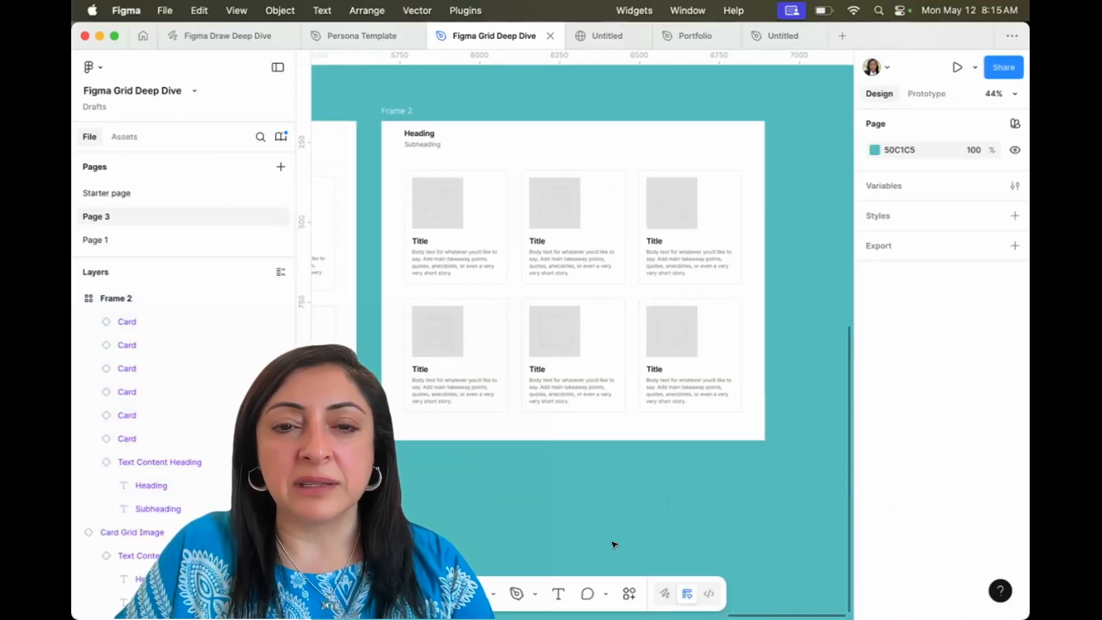
click(469, 217)
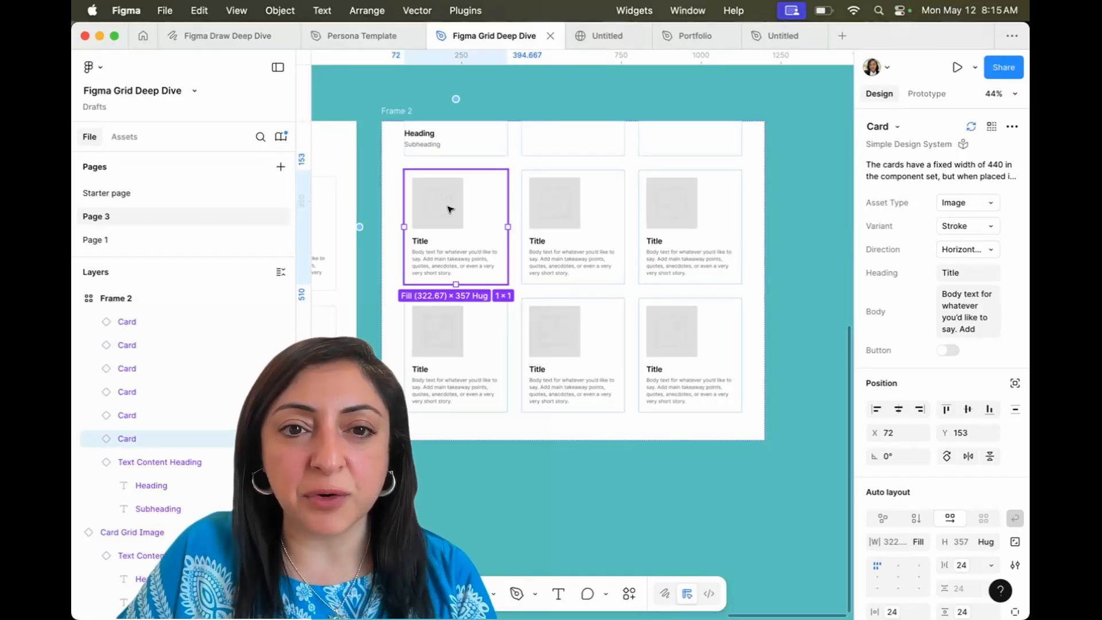
click(447, 209)
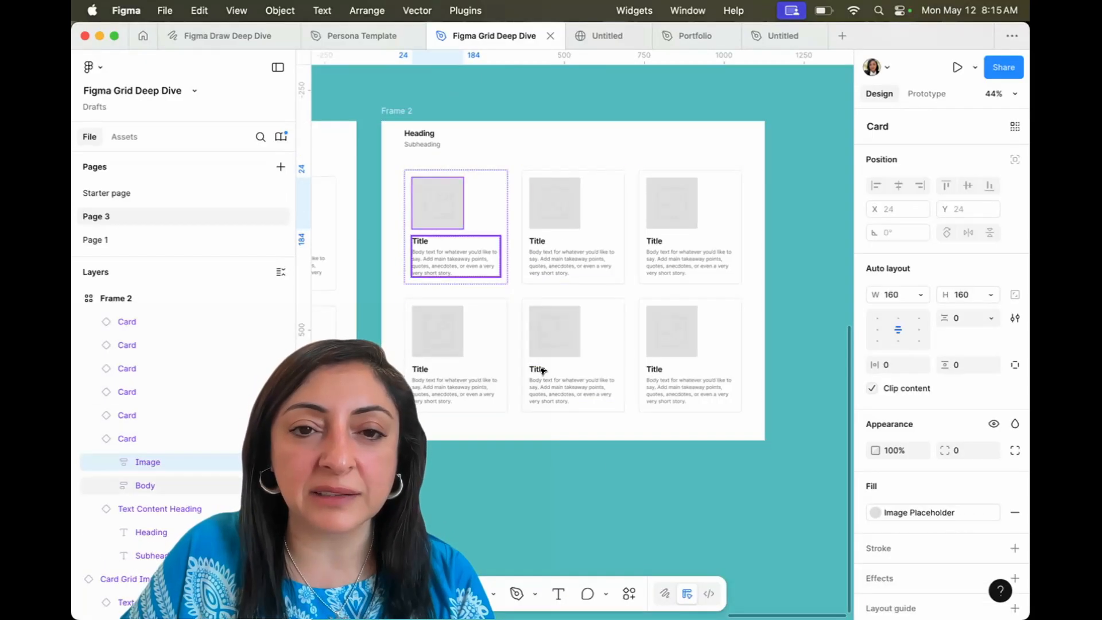
click(596, 465)
Draw a new frame of about 606 × 406 on empty canvas and lay it out as a grid of 7 columns by 5 rows
scroll(595, 465, up, 3)
scroll(595, 465, left, 3)
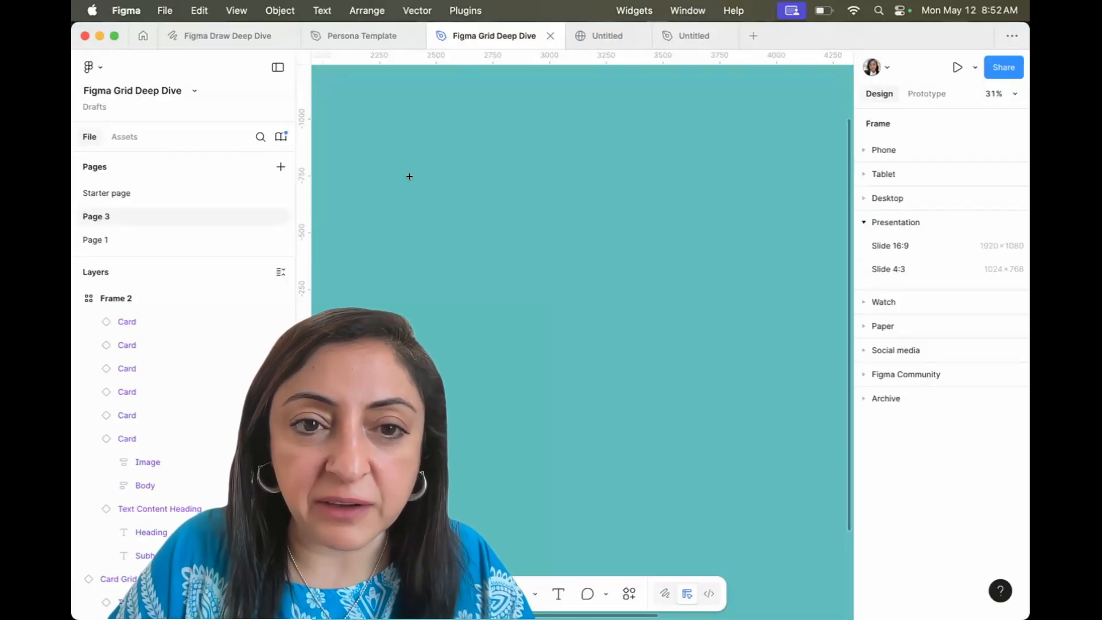
drag(410, 177, 548, 270)
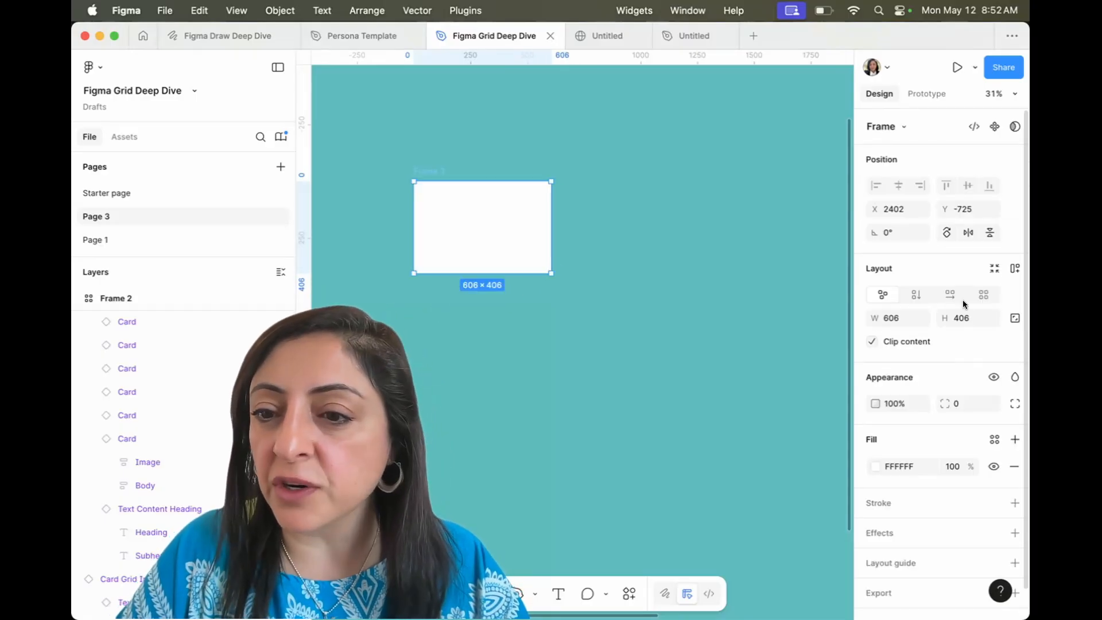
click(985, 294)
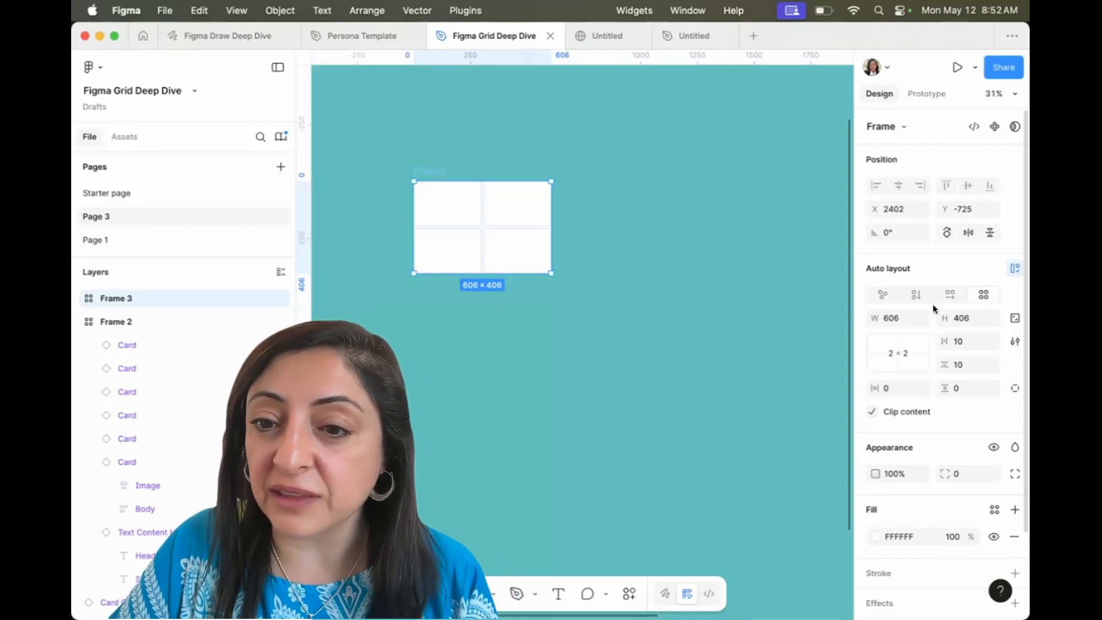
click(891, 349)
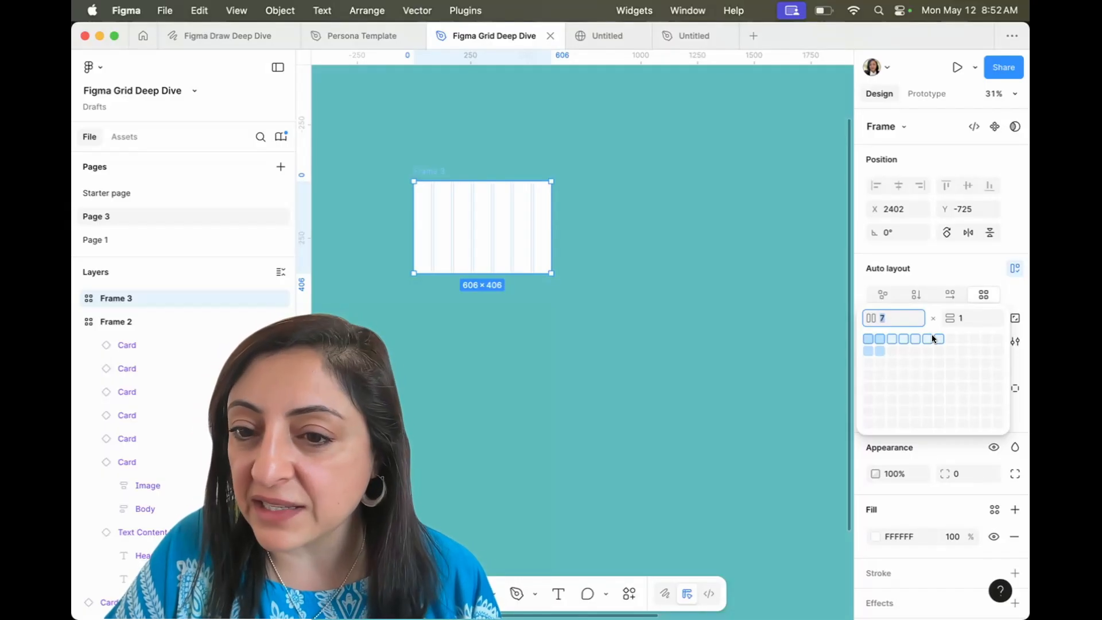
click(938, 381)
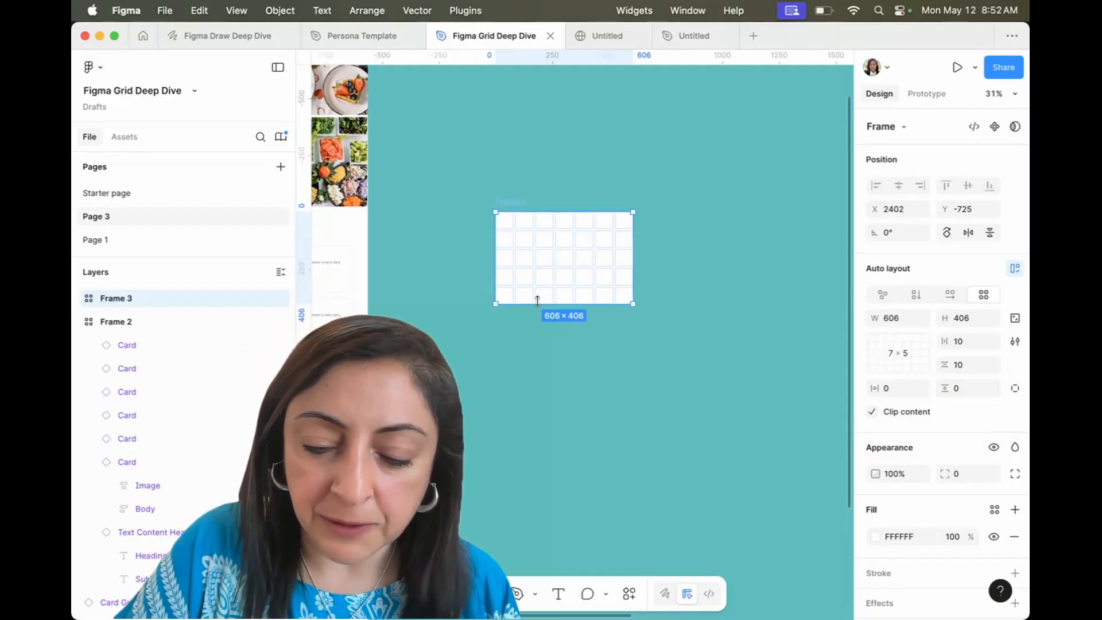
Add a text layer reading "1" in the first cell of the 7 × 5 grid
scroll(475, 170, up, 5)
key(t)
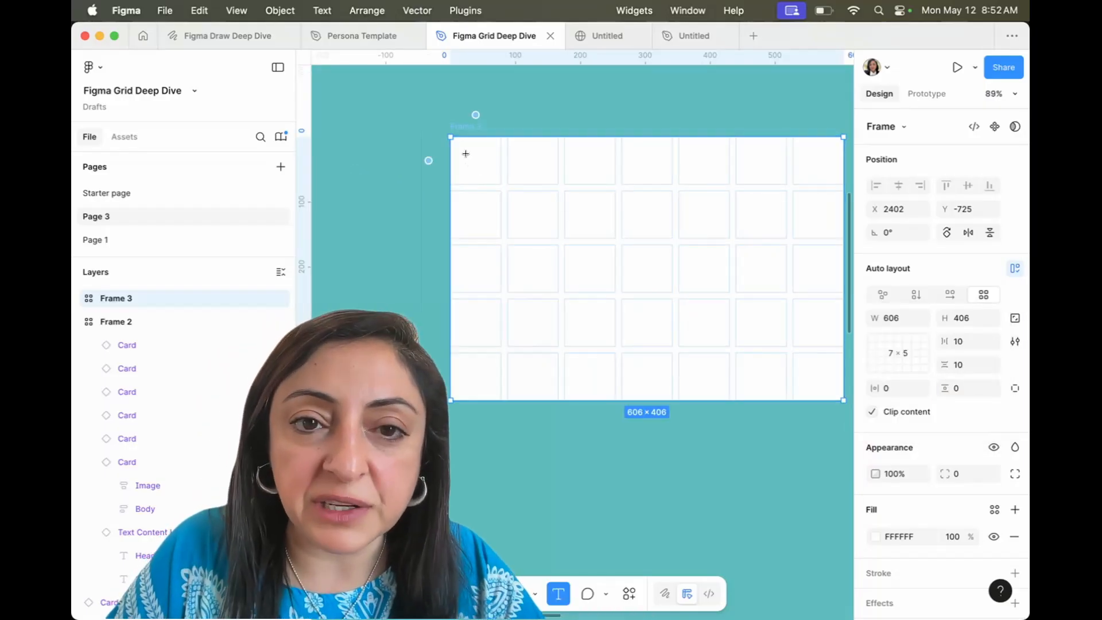
click(468, 159)
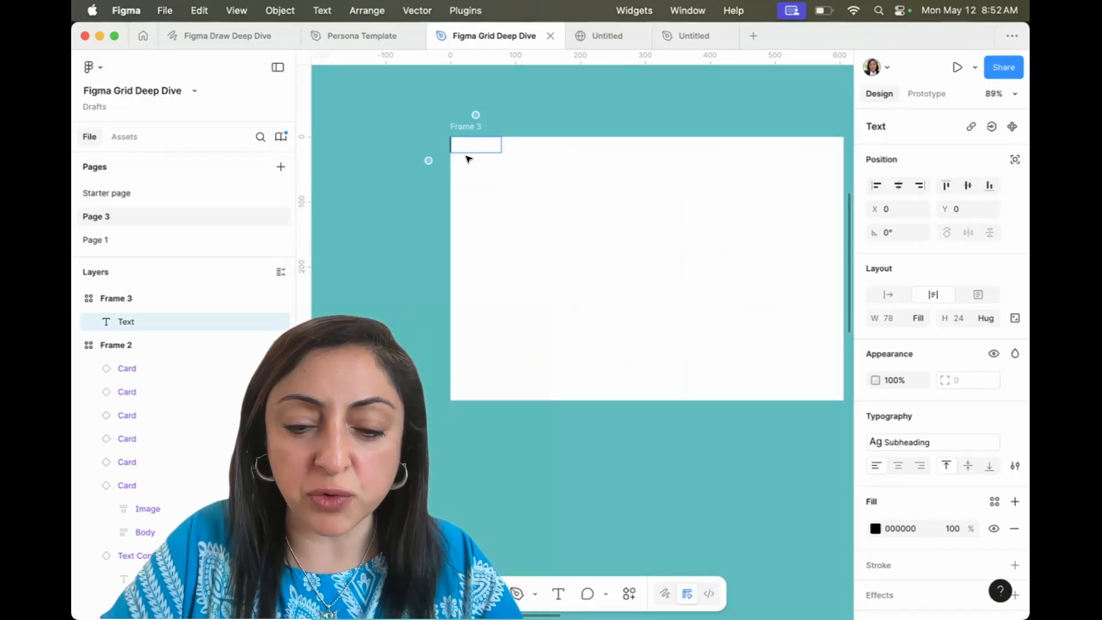
text(1)
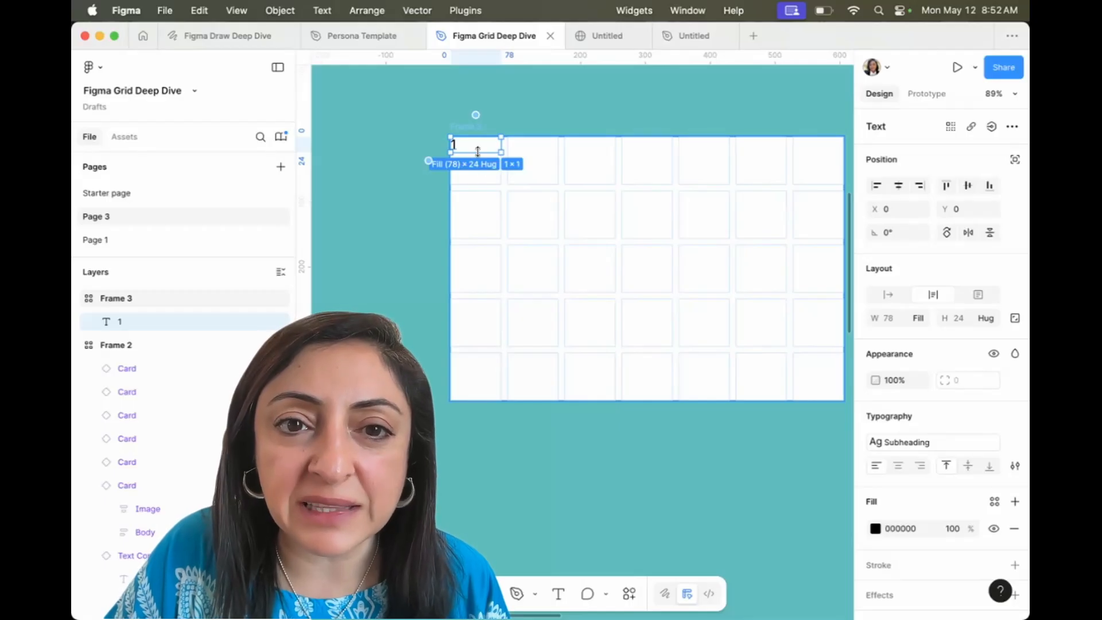
Stretch the "1" text to fill its grid cell's height and center the text horizontally
drag(480, 151, 484, 191)
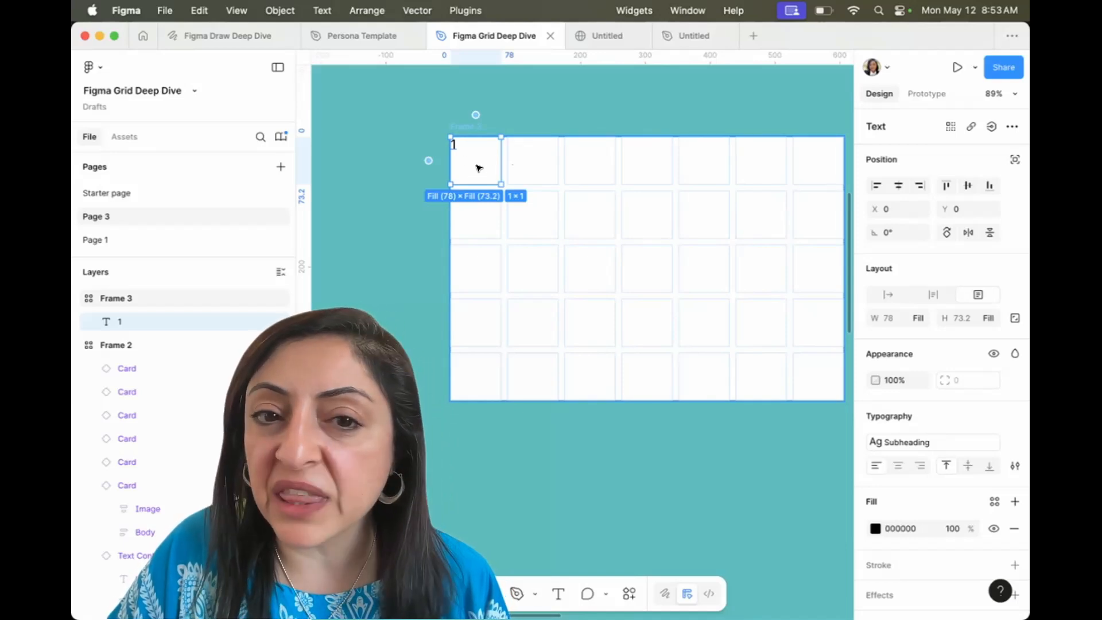
click(899, 467)
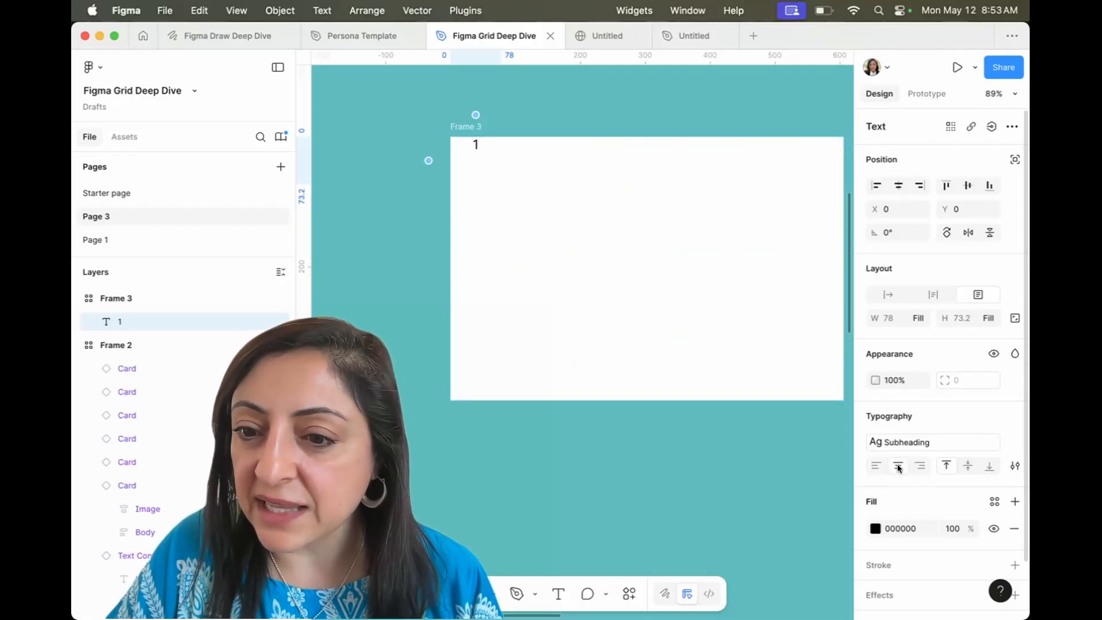
Center the "1" vertically in its cell and duplicate it until all cells of the 7 × 5 grid are filled
click(968, 466)
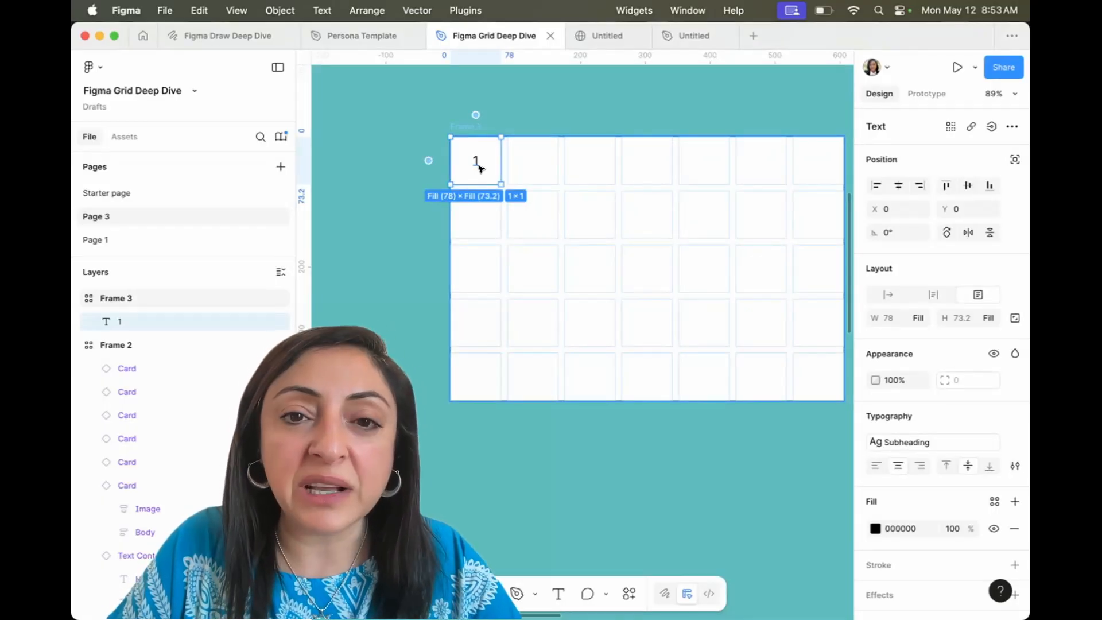
key(super+d)
key(super+d)
key(super+d)
key(super+d)
key(super+d)
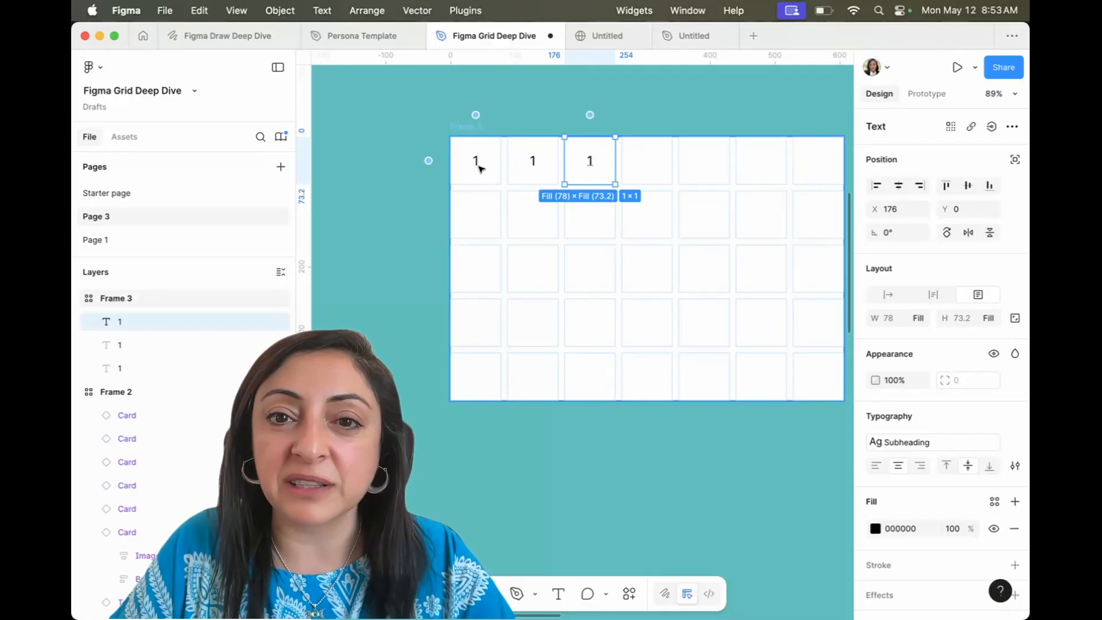
key(super+d)
key(super+d)
key(super+d)
key(super+d)
key(super+d)
key(super+d)
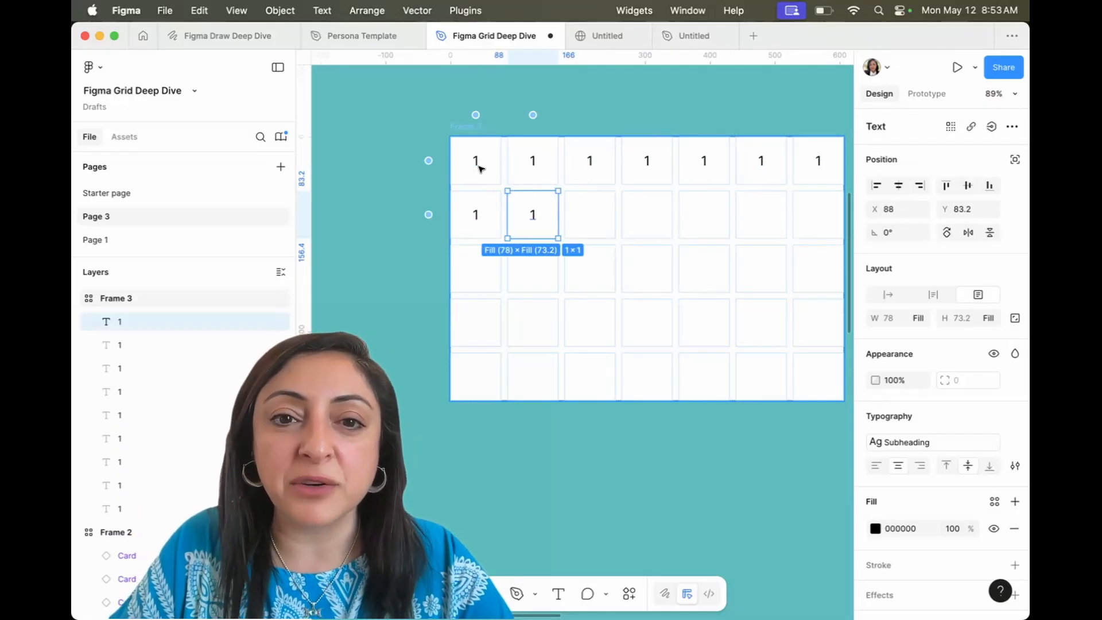
key(super+d)
key(super+d)
key(super+d)
key(super+d)
key(super+d)
key(super+d)
key(super+d)
key(super+d)
key(super+d)
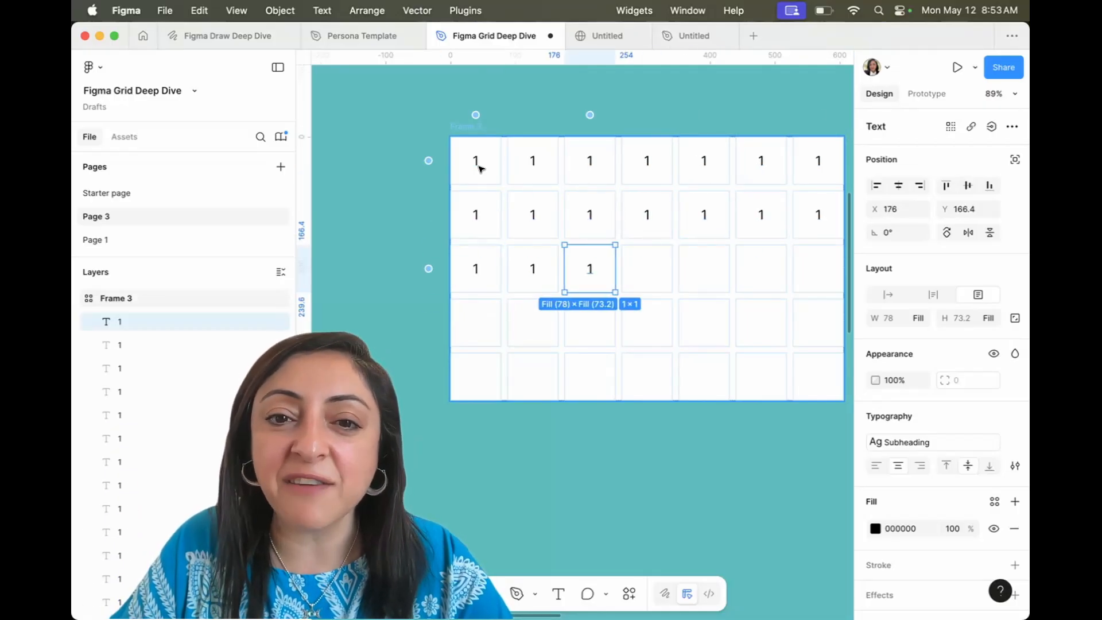
key(super+d)
key(super+d)
key(super+d)
key(super+d)
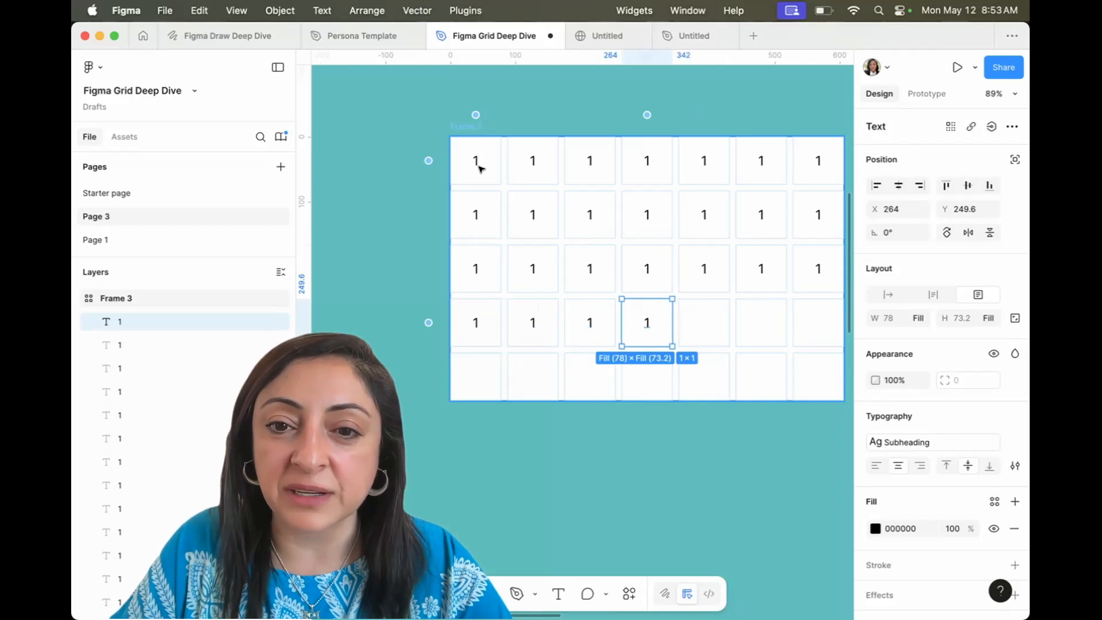
key(super+d)
key(super+d)
key(super+d)
key(super+d)
key(super+d)
key(super+d)
key(super+d)
key(super+d)
key(super+d)
key(super+d)
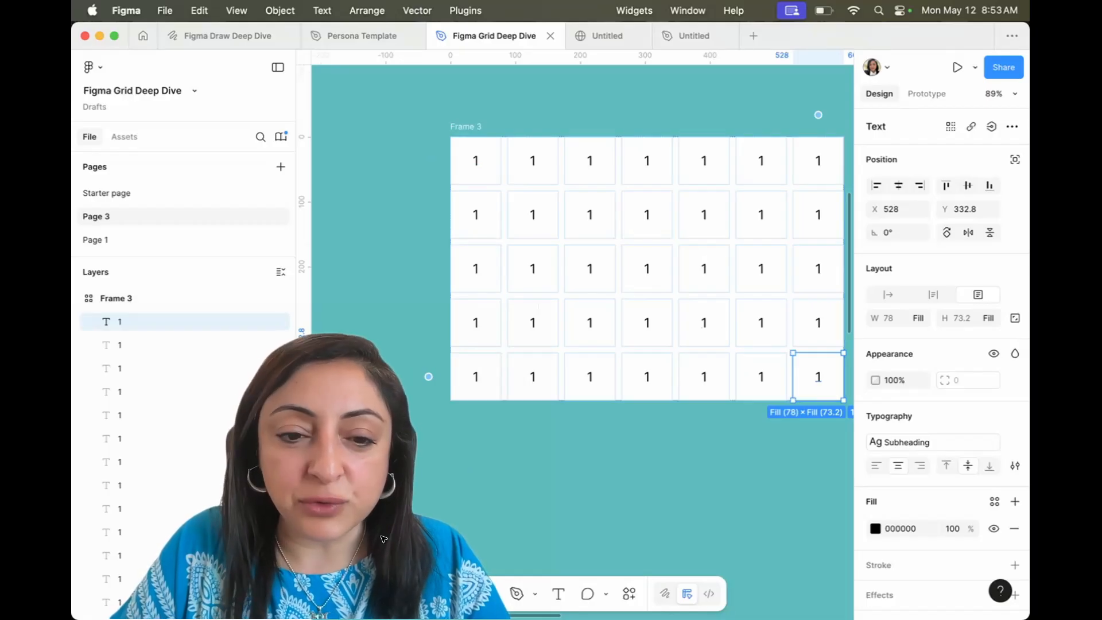
Select all 35 "1" text layers and use AI content replacement to turn them into sequential numbers from 1 to 35
scroll(525, 449, right, 3)
scroll(524, 449, down, 2)
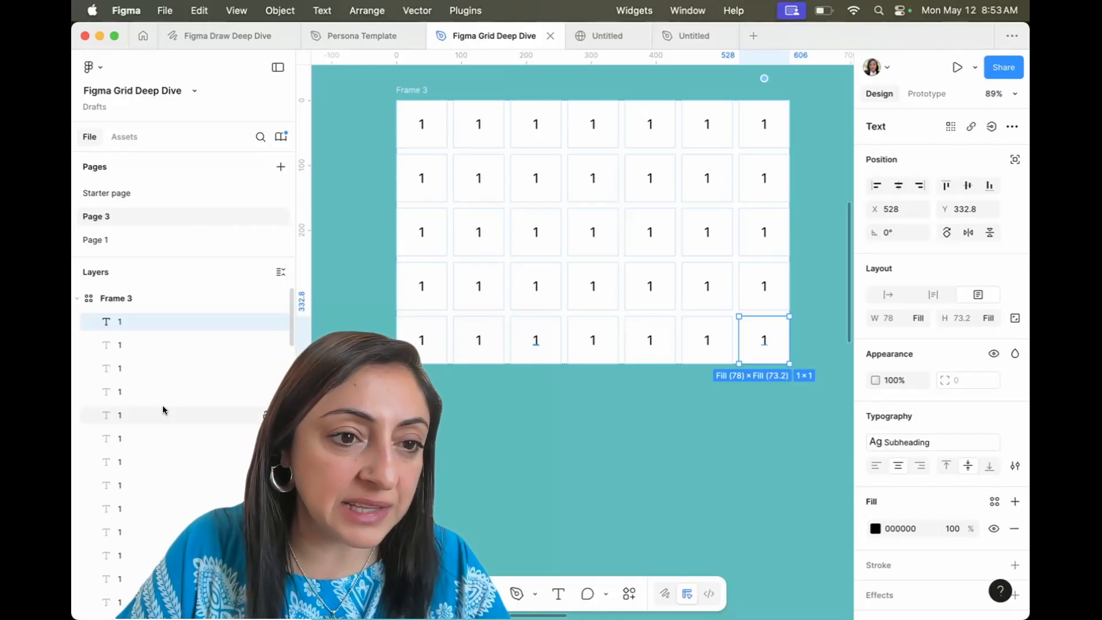
scroll(163, 405, down, 1)
scroll(163, 406, down, 5)
scroll(163, 405, up, 1)
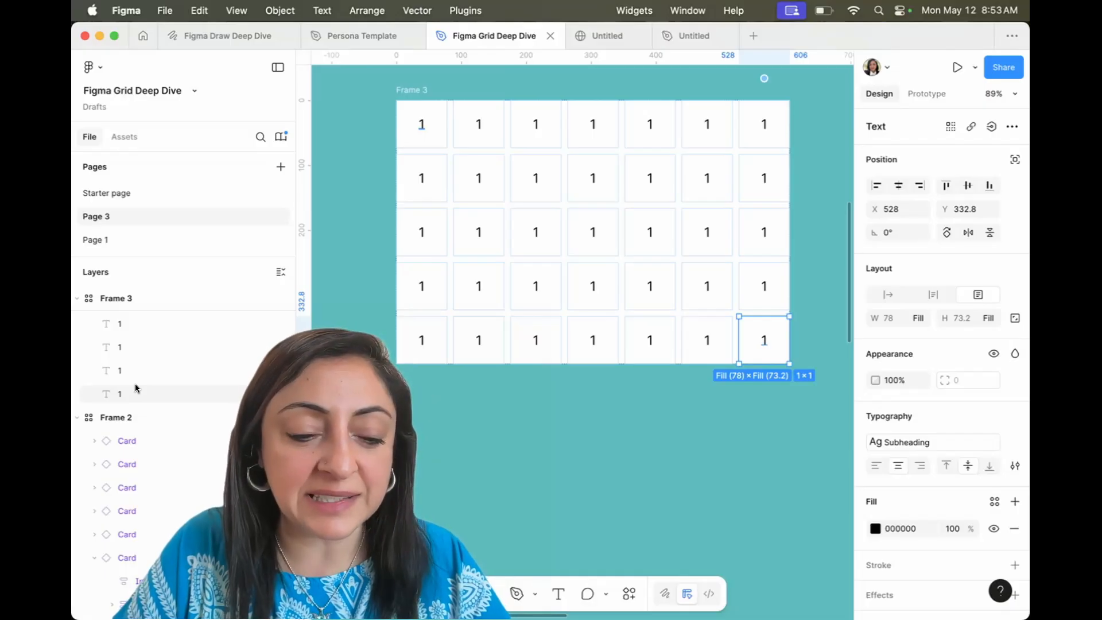
key(super+a)
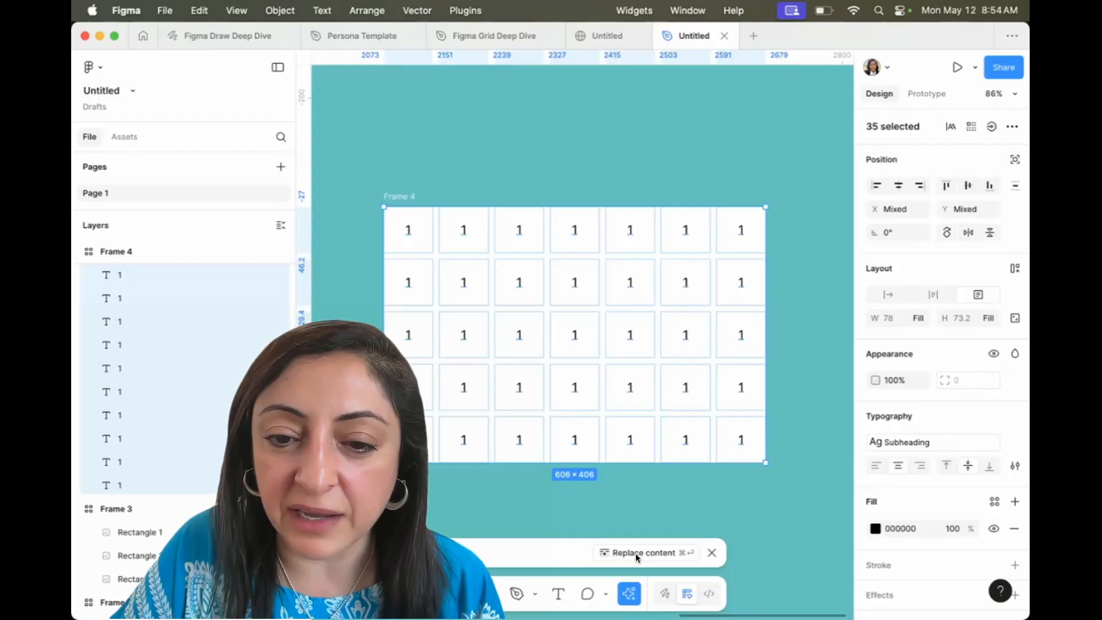
click(636, 554)
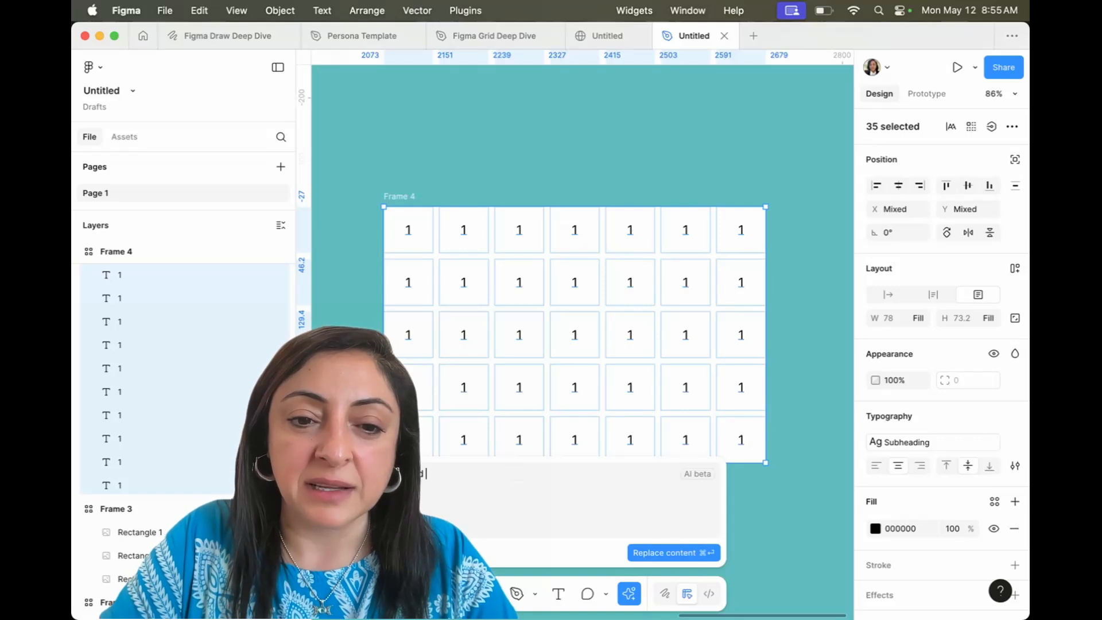
text(numbers)
click(661, 548)
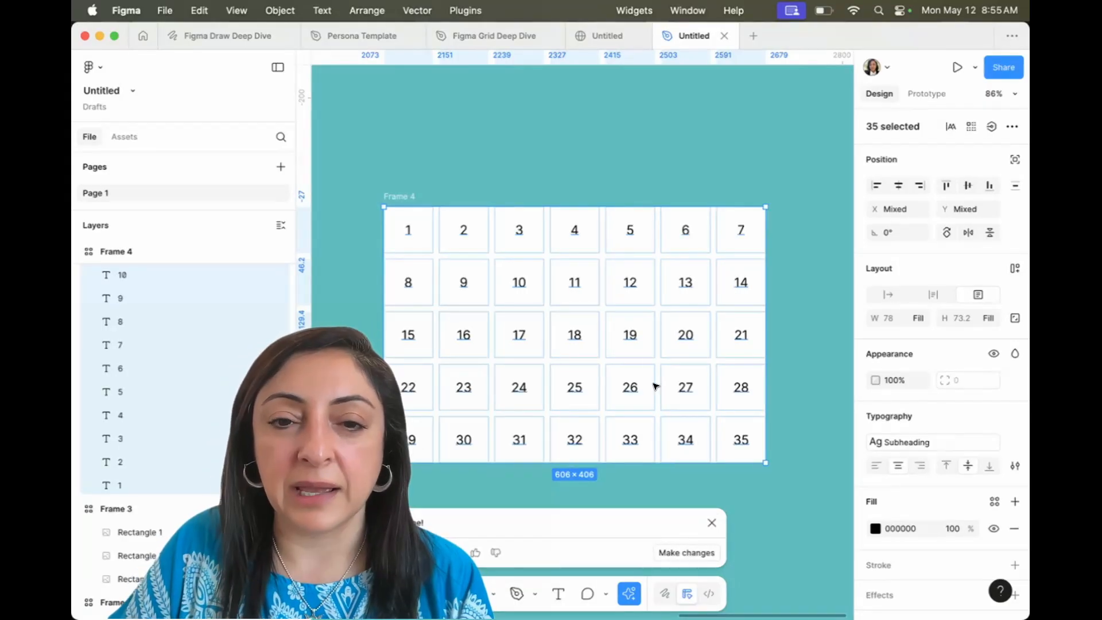
click(747, 477)
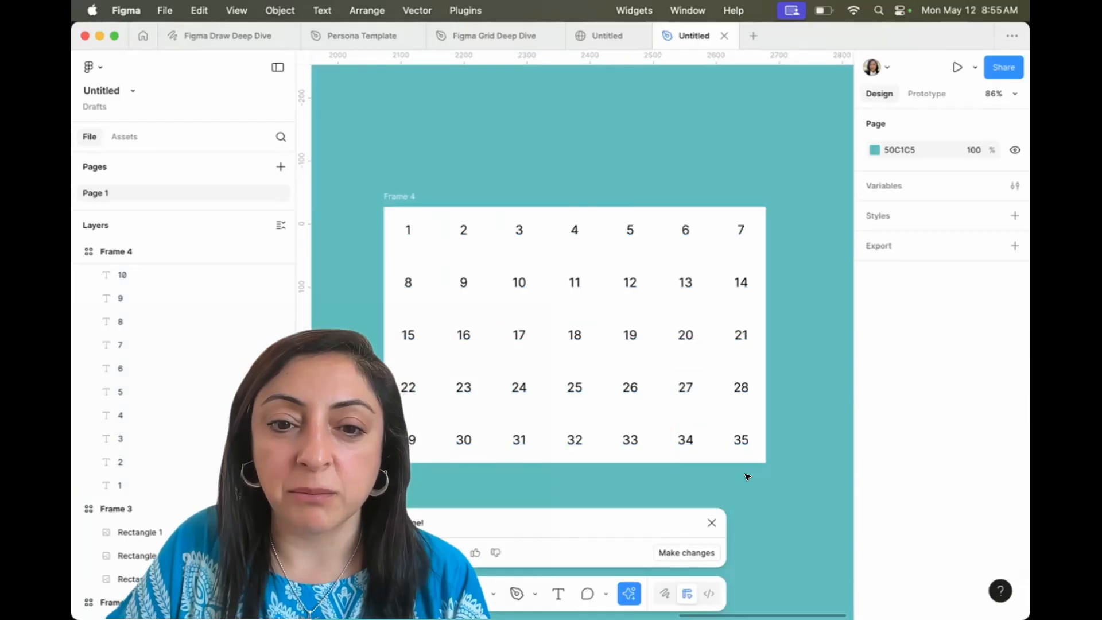
Delete the numbers 32, 33, 34 and 35 from the grid's last row
click(572, 439)
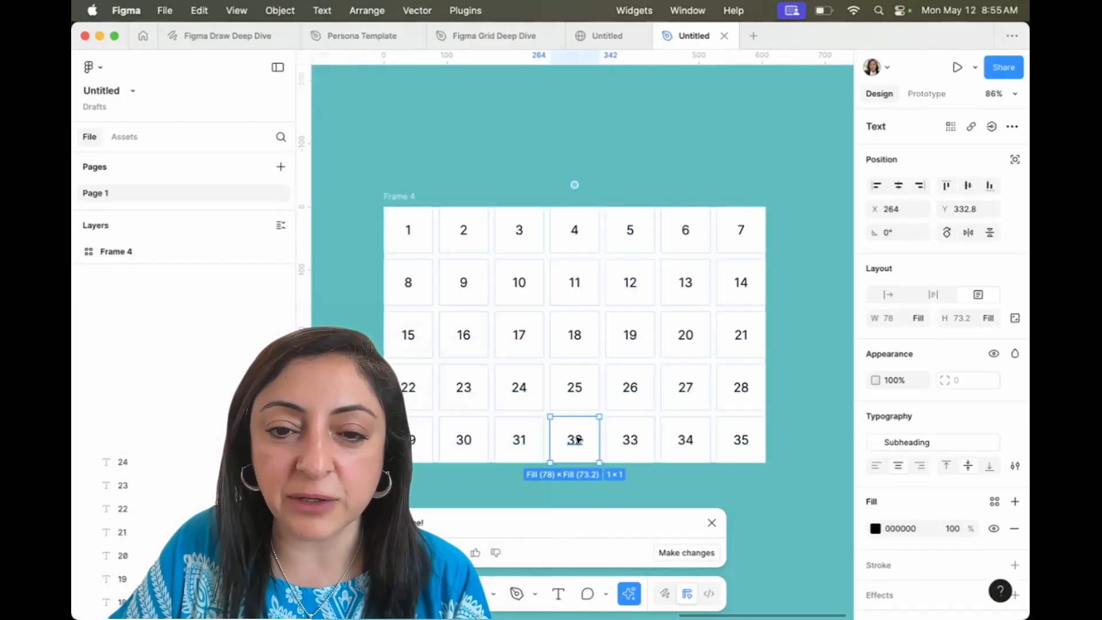
shift+click(638, 441)
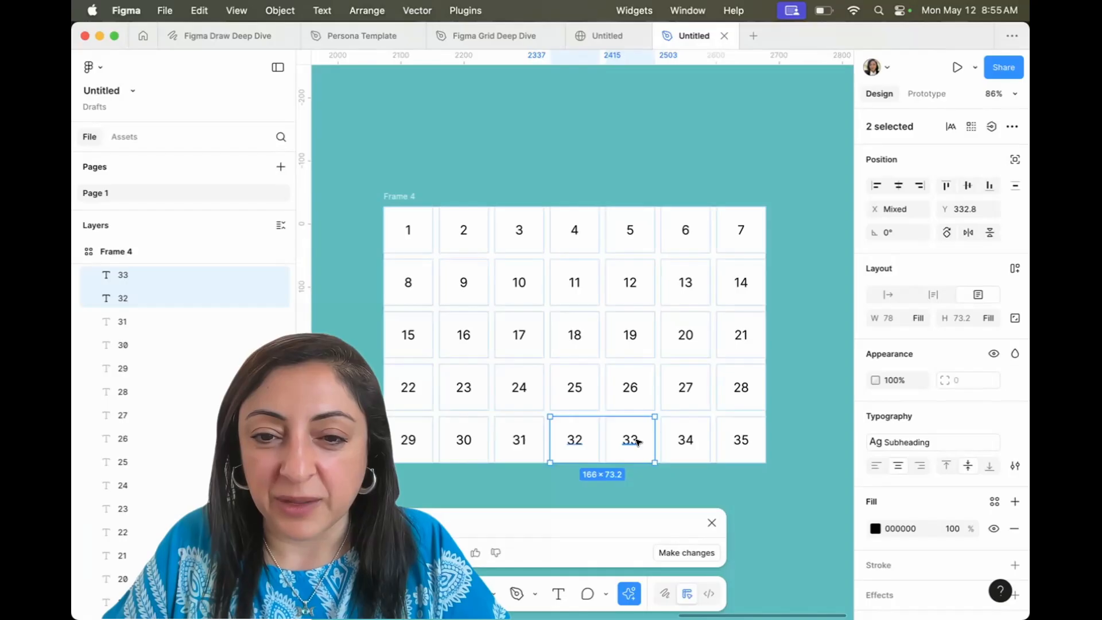
shift+click(687, 440)
key(Escape)
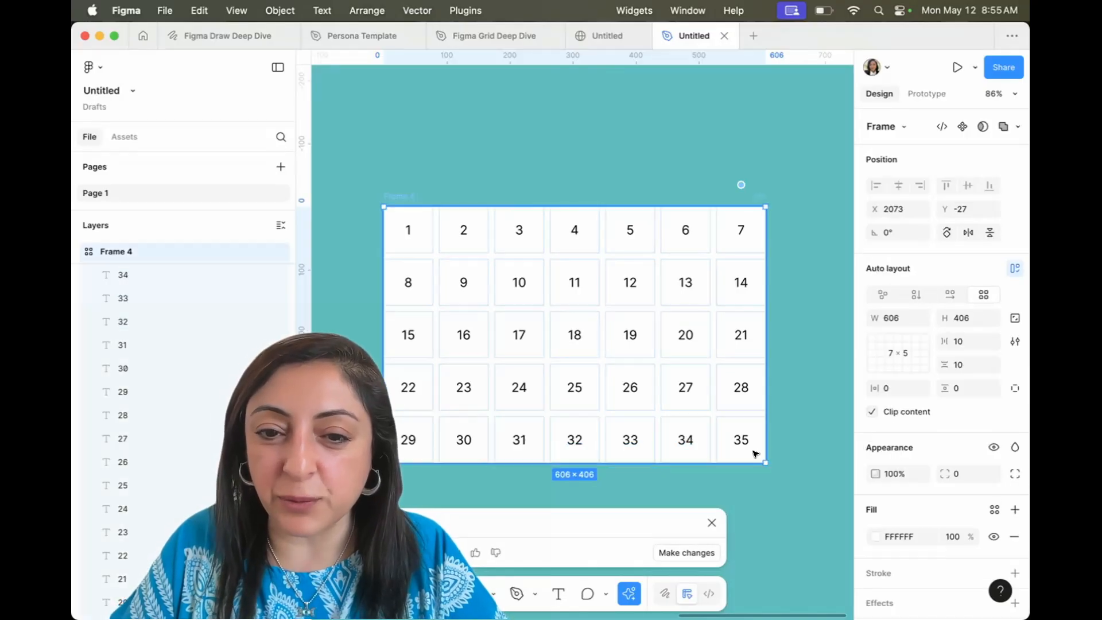
click(739, 439)
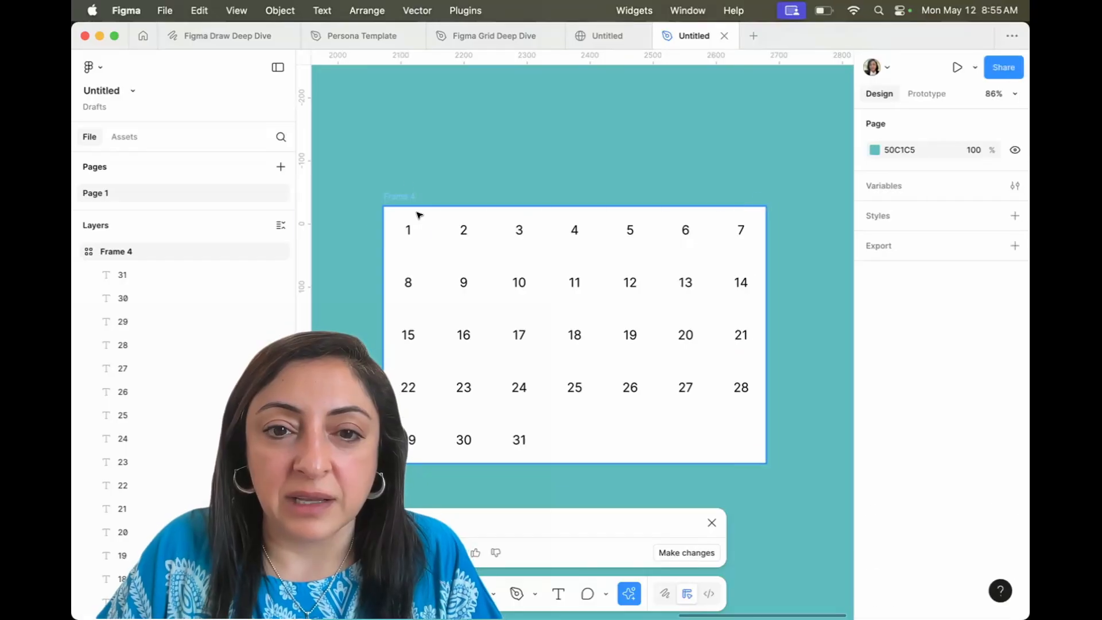
Set the calendar grid frame's corner radius to 32
click(418, 214)
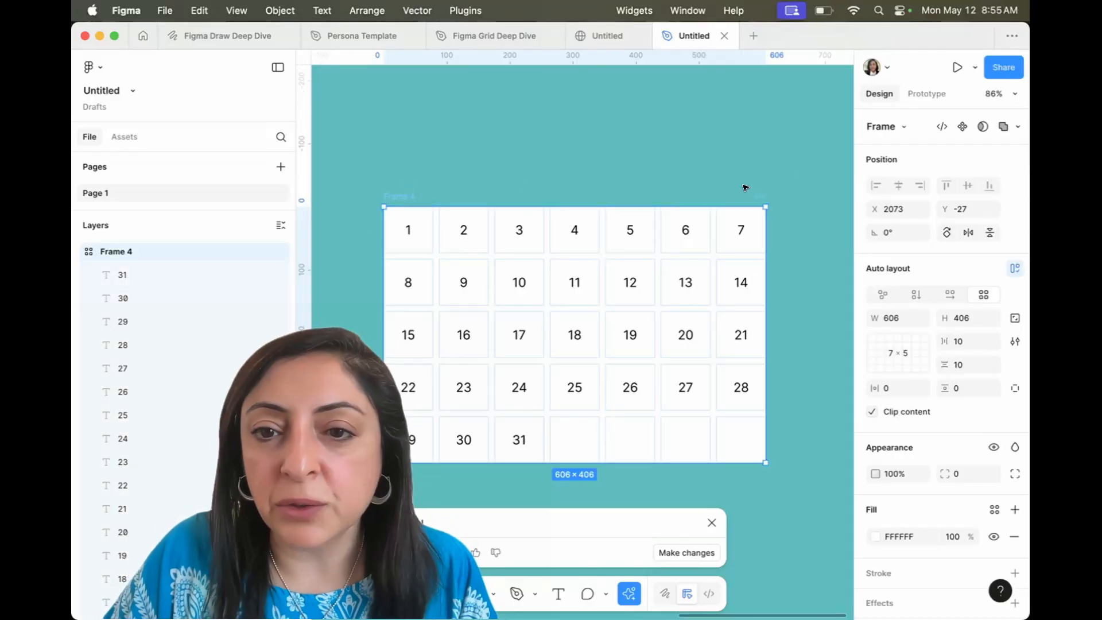
click(967, 474)
text(32)
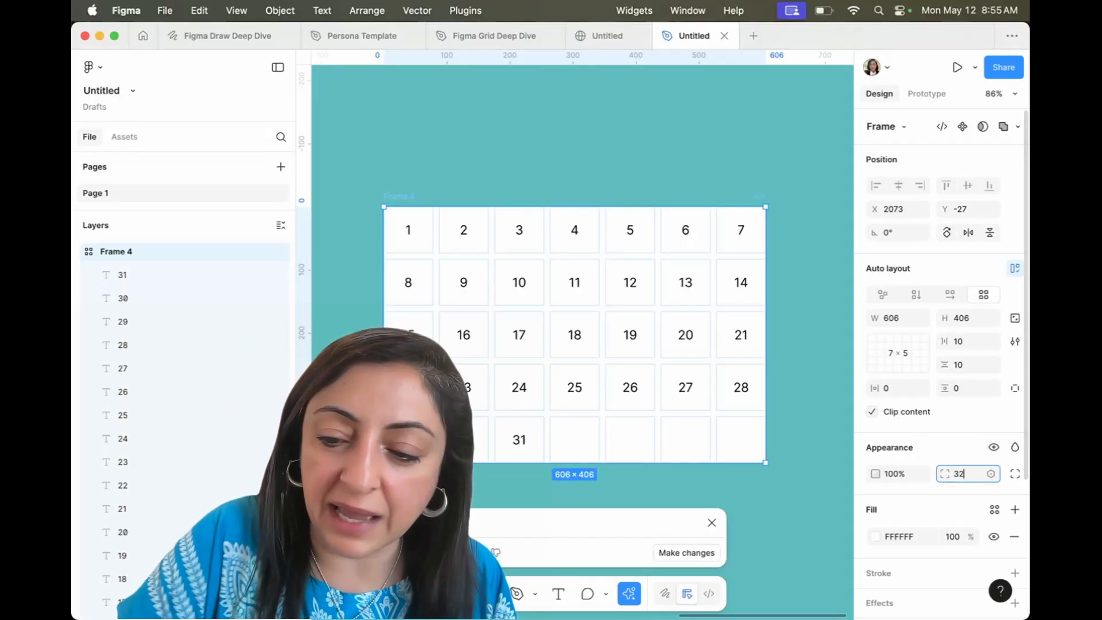
key(Return)
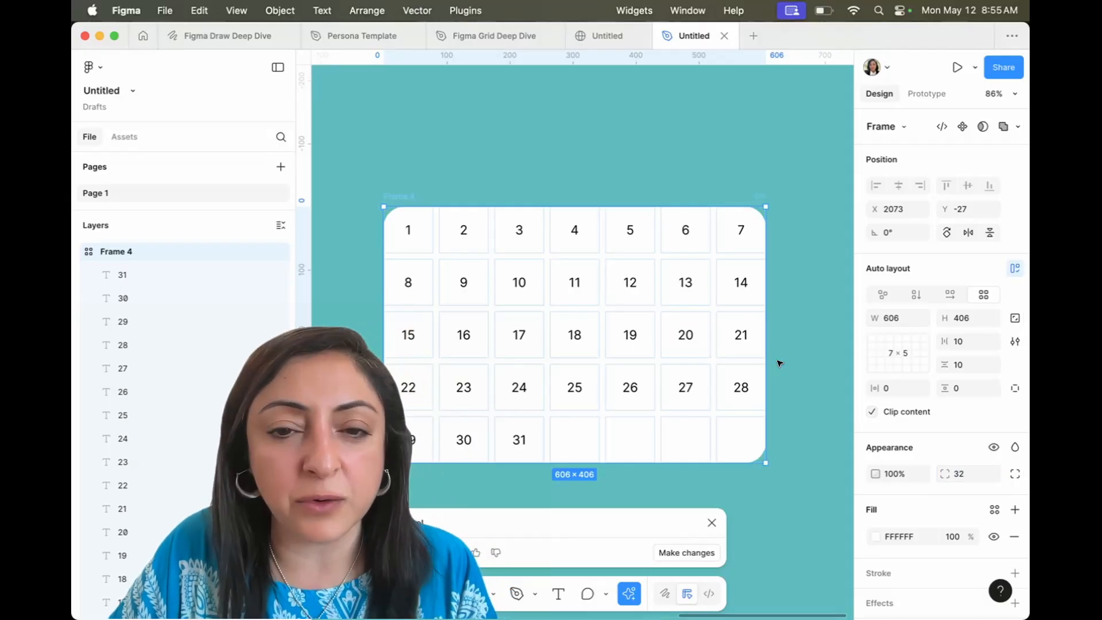
click(573, 487)
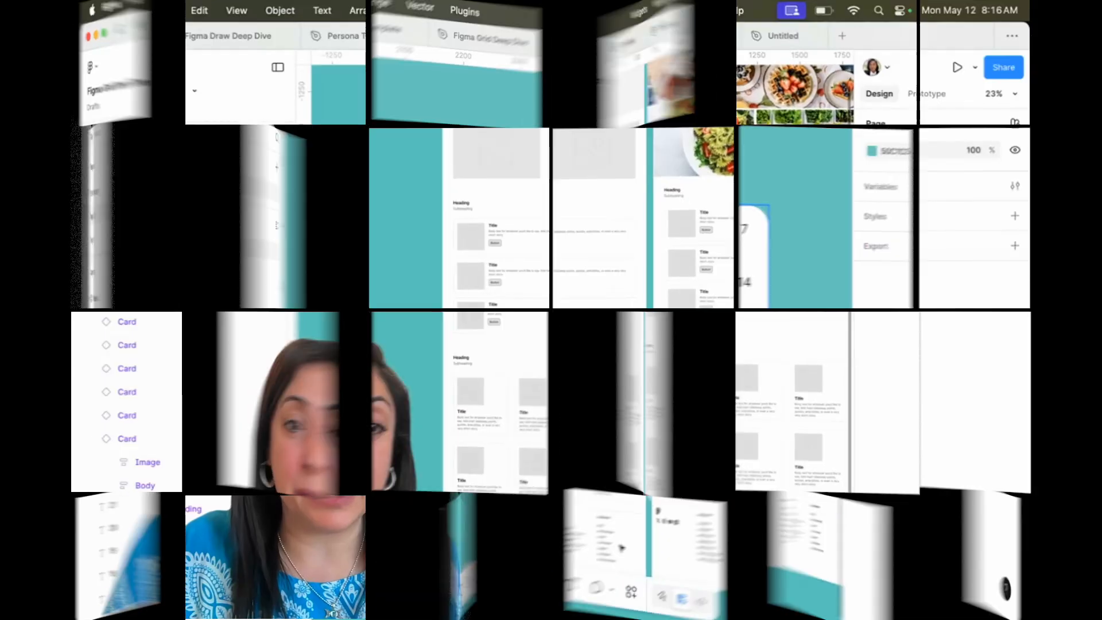
scroll(398, 372, up, 4)
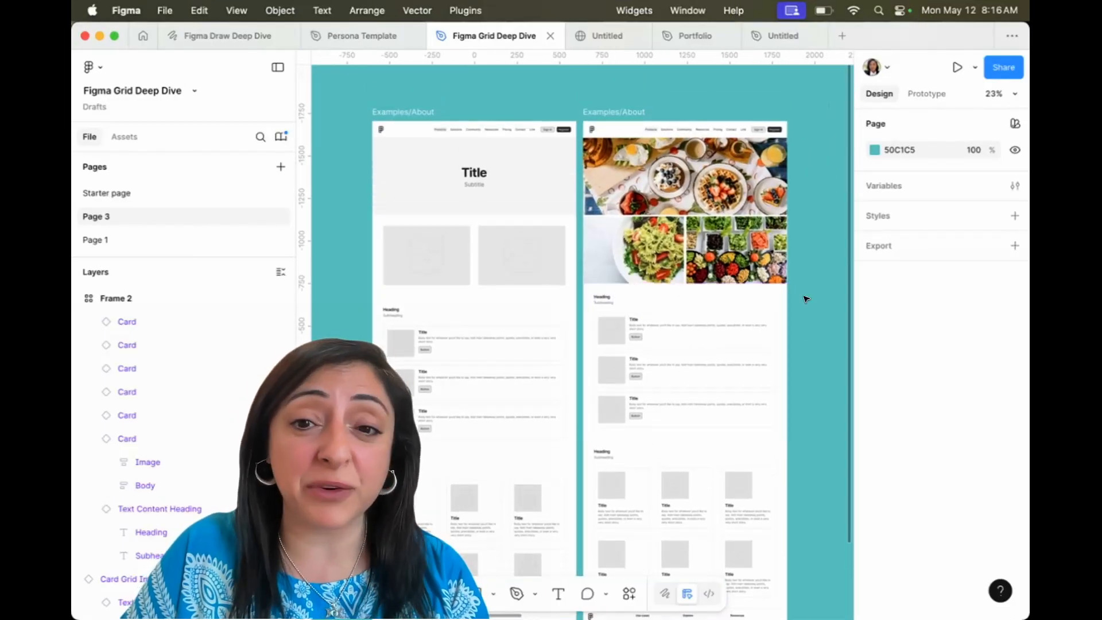
scroll(784, 384, down, 5)
scroll(784, 385, right, 2)
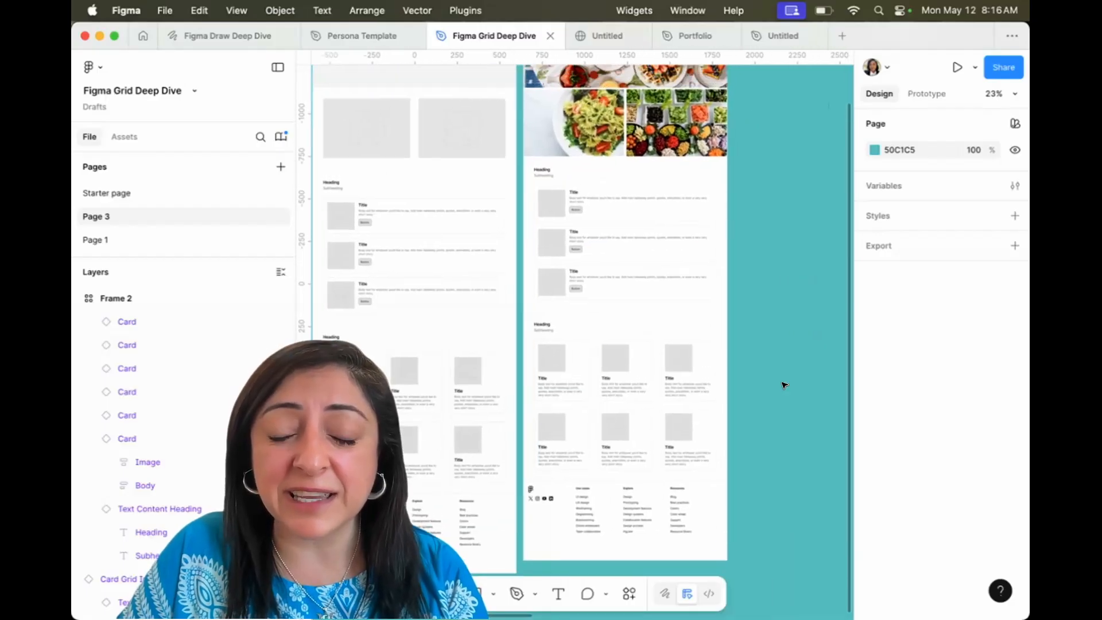
scroll(784, 385, up, 6)
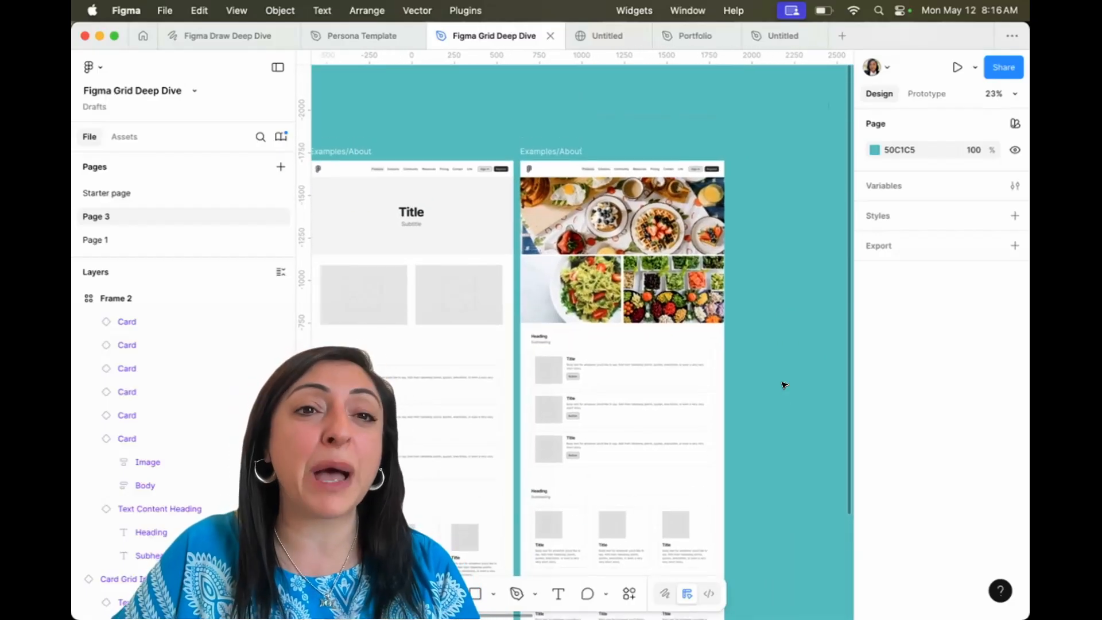